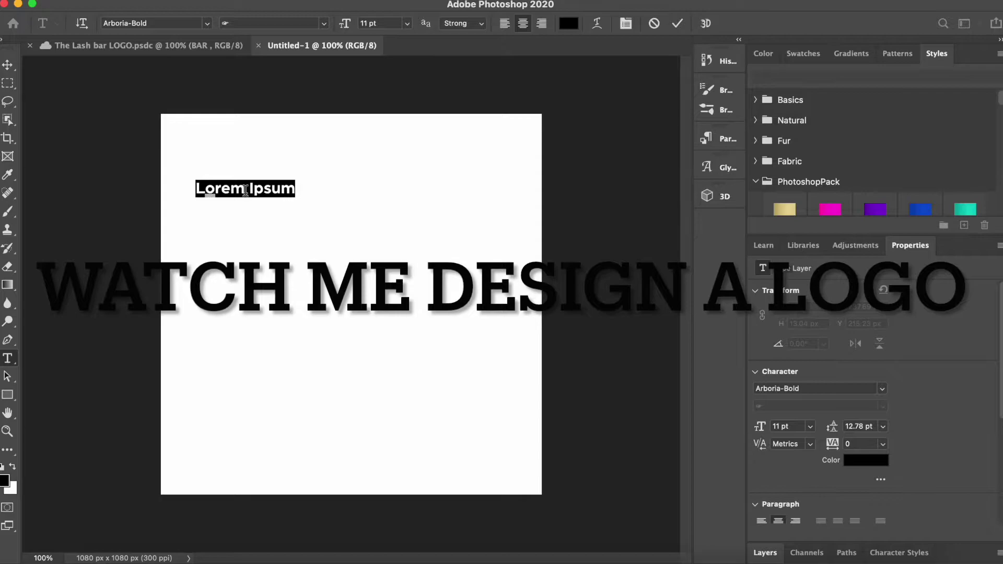
# Step: Add THE and LASH as separate Arboria-Bold 11 pt text layers near the canvas top
pyautogui.write('THE')
pyautogui.click(677, 23)
pyautogui.click(7, 65)
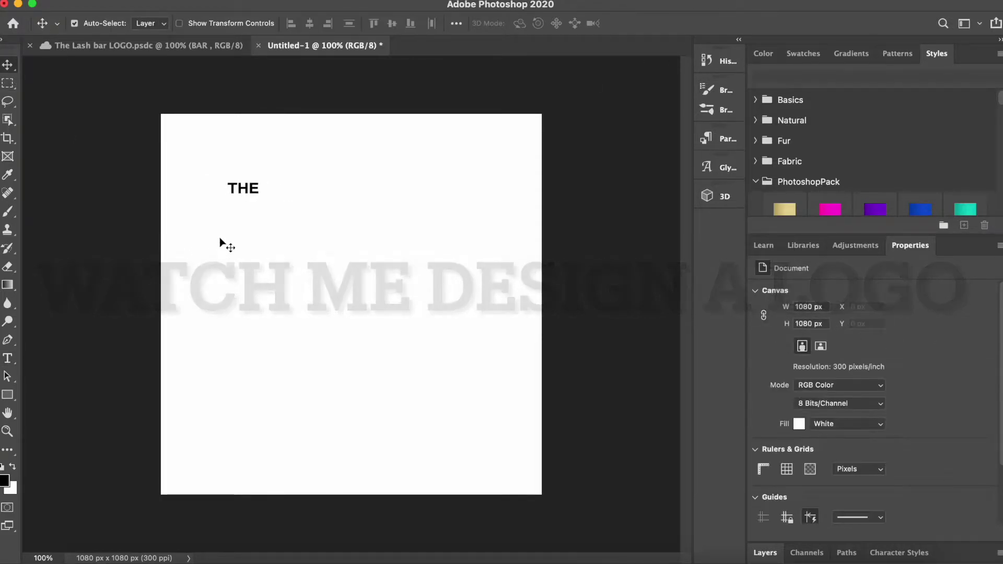
pyautogui.click(8, 358)
pyautogui.click(214, 261)
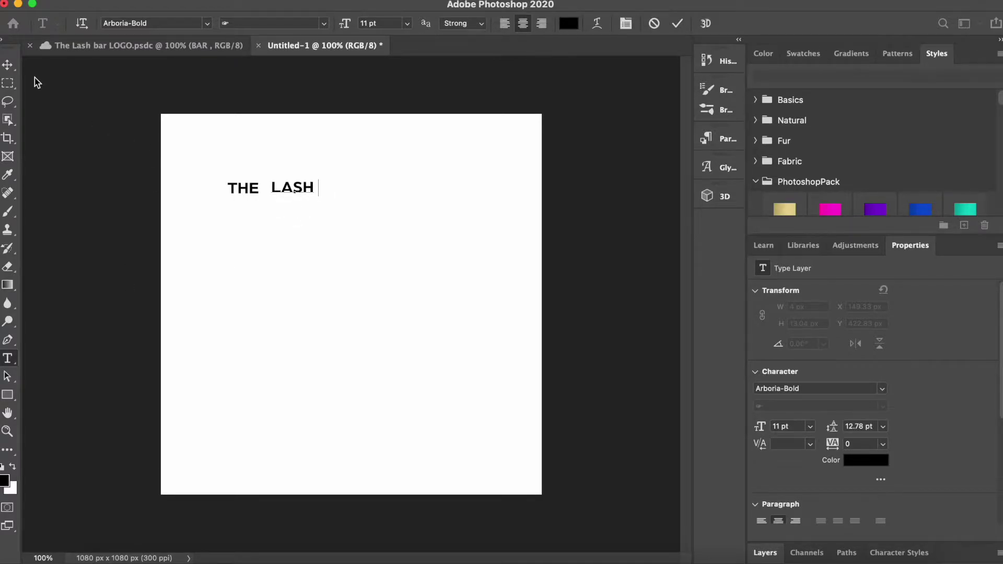
pyautogui.click(8, 65)
# Step: Add BAR as a third text layer beside LASH
pyautogui.click(8, 358)
pyautogui.click(261, 265)
pyautogui.write('BAR')
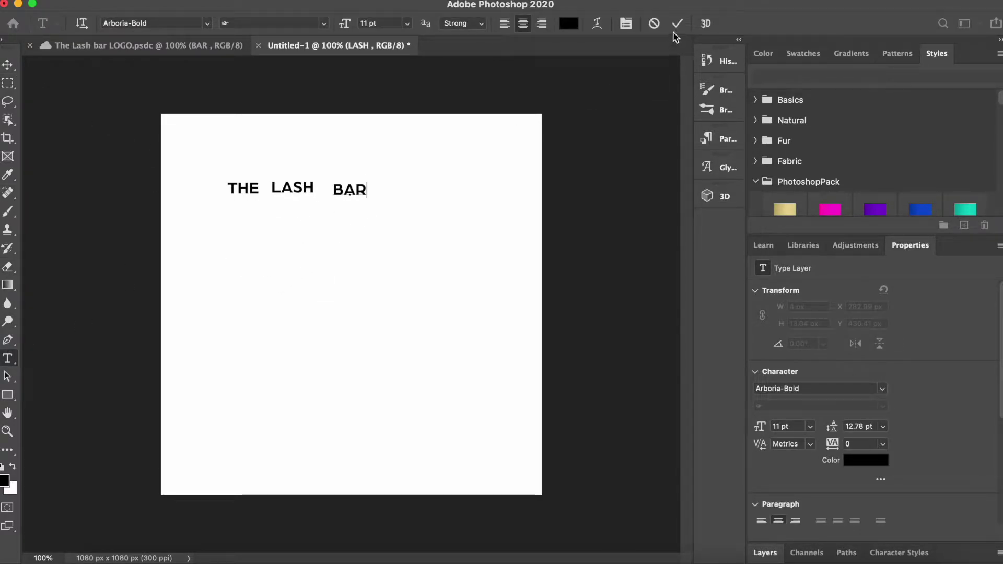
pyautogui.click(677, 23)
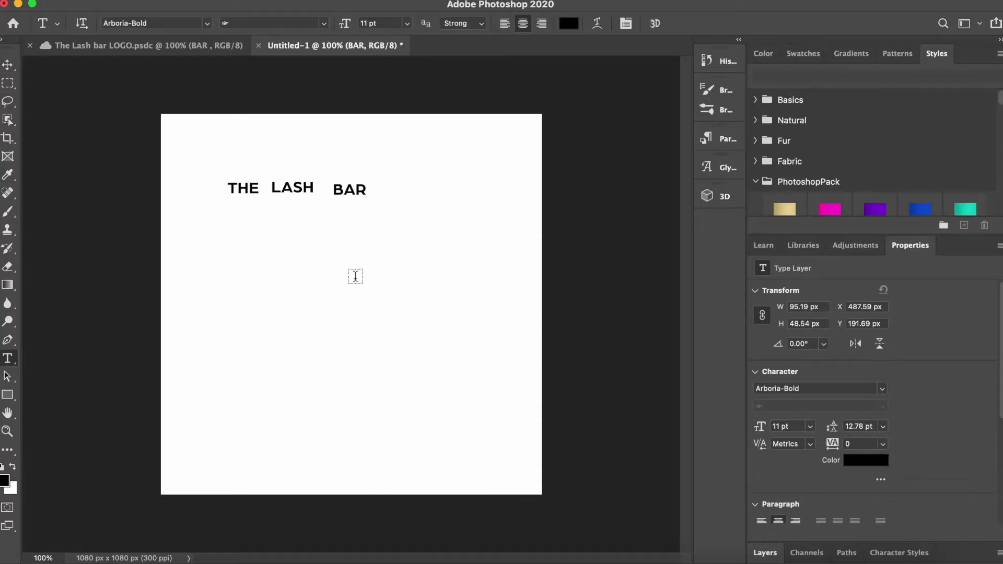
pyautogui.click(9, 66)
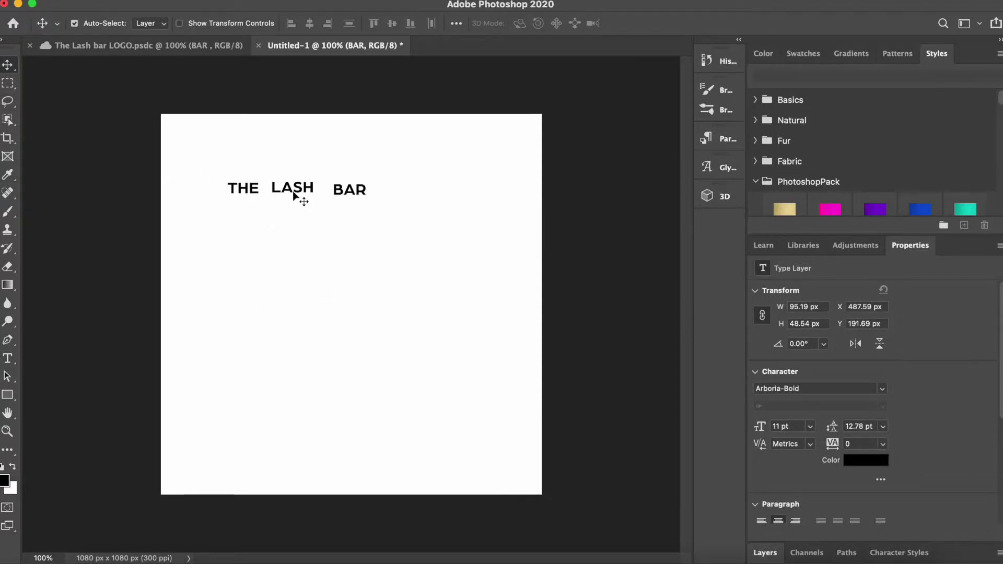
# Step: Move LASH down and restyle it in the Back to School varsity font
pyautogui.moveTo(294, 196); pyautogui.dragTo(290, 222)
pyautogui.doubleClick(287, 215)
pyautogui.click(882, 389)
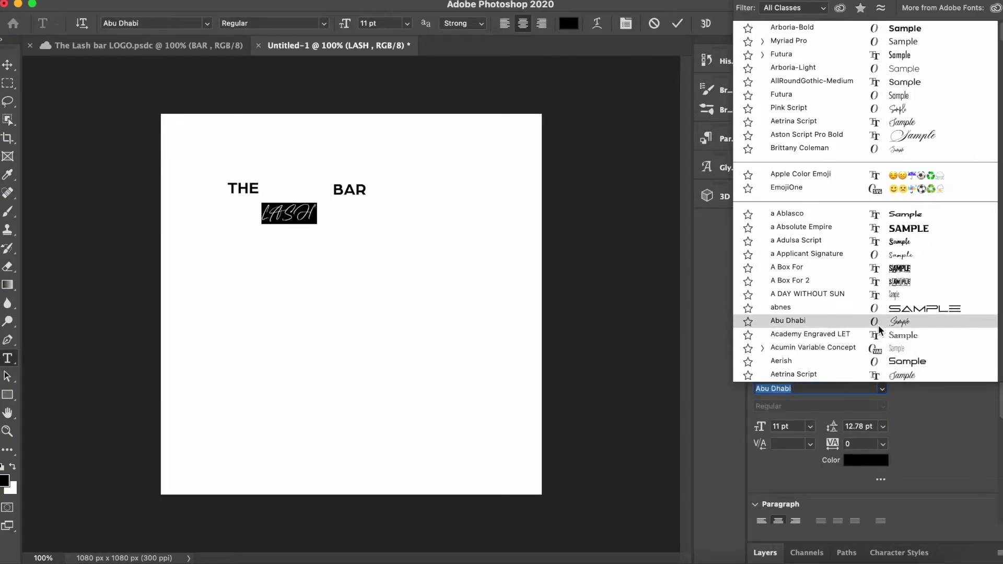
pyautogui.press('Down')
pyautogui.press('Down')
pyautogui.press('Down')
pyautogui.press('Down')
pyautogui.press('Down')
pyautogui.press('Down')
pyautogui.press('Down')
pyautogui.press('Down')
pyautogui.press('Down')
pyautogui.press('Down')
pyautogui.press('Down')
pyautogui.press('Down')
pyautogui.press('Down')
pyautogui.press('Down')
pyautogui.press('Down')
pyautogui.press('Down')
pyautogui.press('Down')
pyautogui.press('Down')
pyautogui.press('Down')
pyautogui.press('Down')
pyautogui.press('Down')
pyautogui.press('Down')
pyautogui.press('Down')
pyautogui.press('Down')
pyautogui.press('Down')
pyautogui.press('Down')
pyautogui.press('Down')
pyautogui.press('Down')
pyautogui.press('Down')
pyautogui.press('Down')
pyautogui.press('Down')
pyautogui.press('Down')
pyautogui.press('Down')
pyautogui.press('Down')
pyautogui.press('Down')
pyautogui.press('Down')
pyautogui.press('Down')
pyautogui.press('Down')
pyautogui.press('Down')
pyautogui.press('Down')
pyautogui.press('Down')
pyautogui.press('Down')
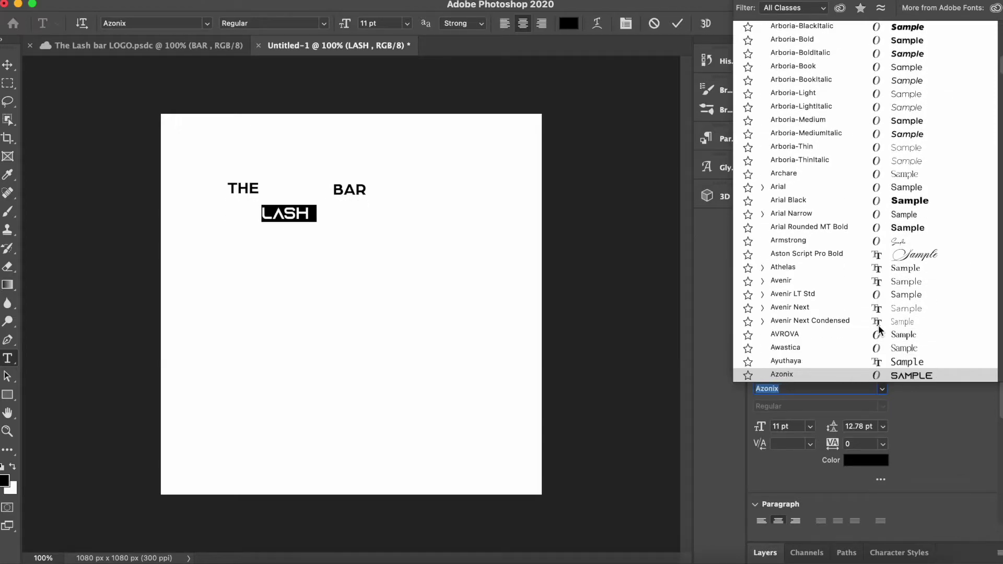
pyautogui.press('Down')
pyautogui.press('Down')
pyautogui.press('Down')
pyautogui.press('Up')
pyautogui.press('Up')
pyautogui.press('Up')
pyautogui.press('Up')
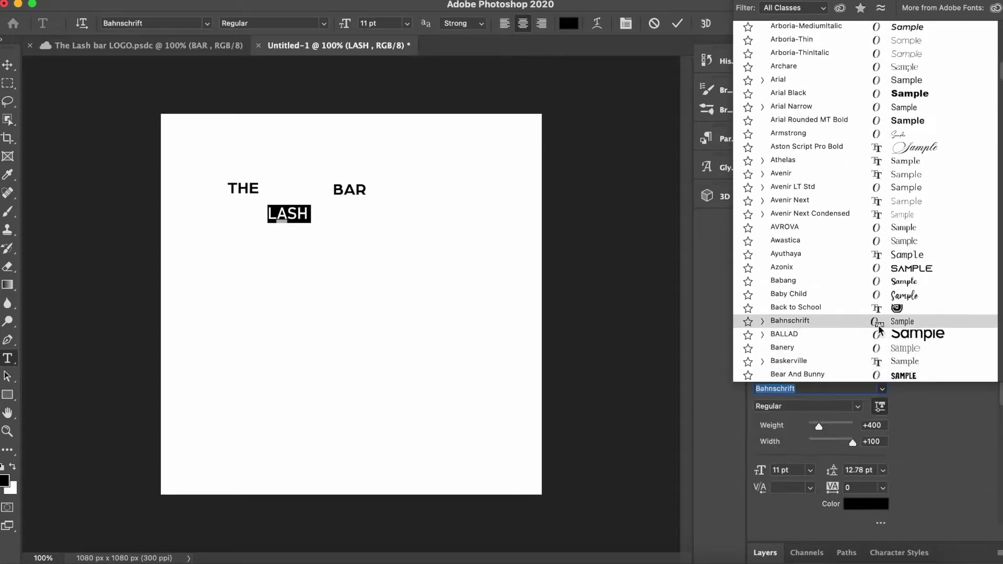
pyautogui.press('Up')
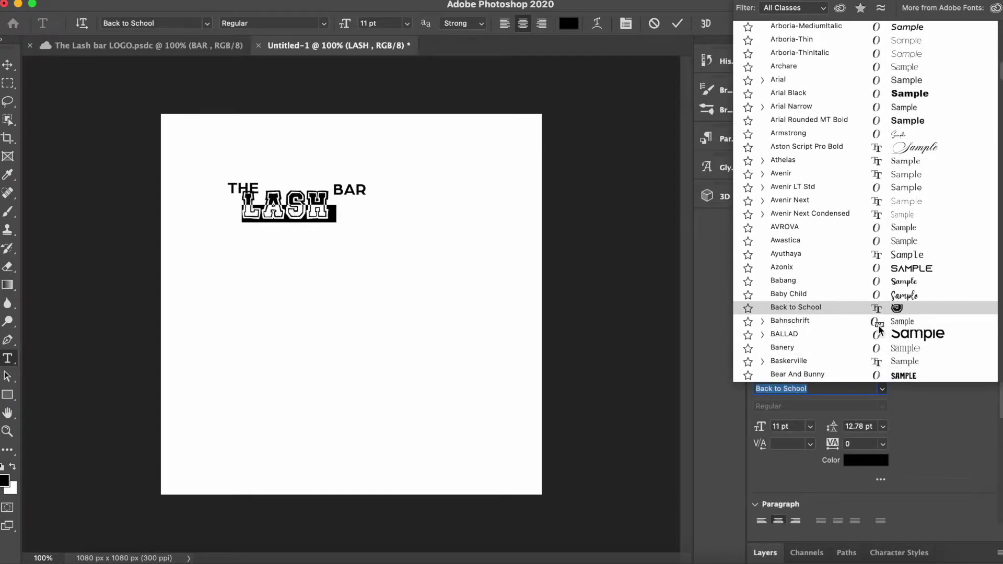
pyautogui.click(875, 309)
# Step: Position LASH just under BAR and show an enlarged Layers panel
pyautogui.moveTo(293, 246)
pyautogui.mouseDown()
pyautogui.moveTo(349, 244)
pyautogui.moveTo(353, 263)
pyautogui.mouseUp()
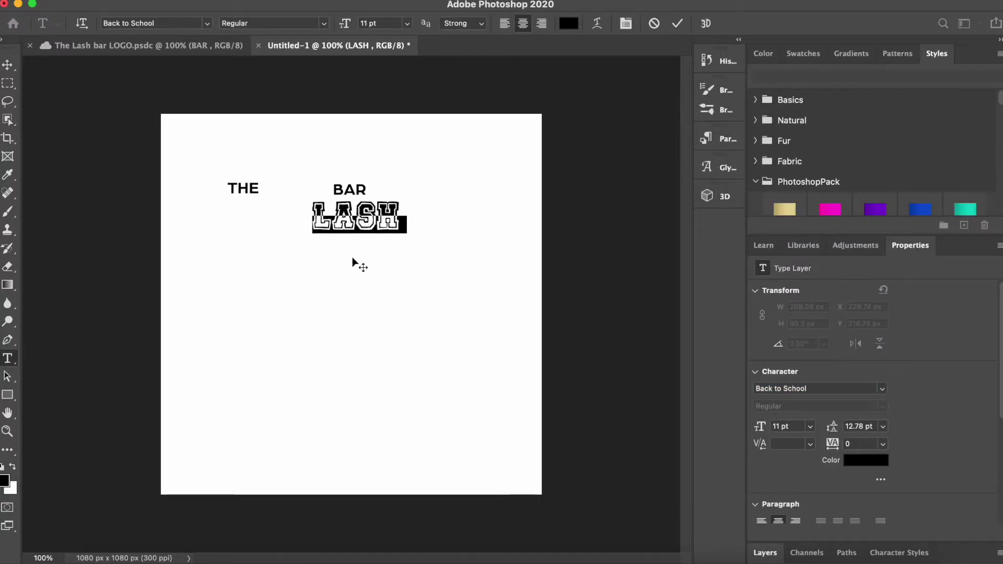
pyautogui.click(765, 553)
pyautogui.moveTo(955, 399); pyautogui.dragTo(929, 201)
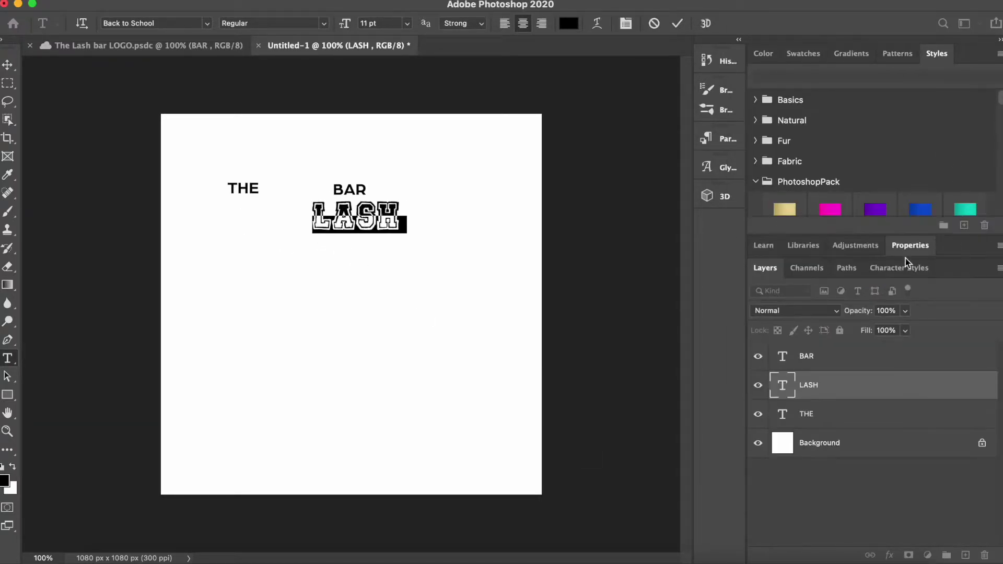
# Step: Duplicate the LASH layer with Ctrl+J and move the copy below the original
pyautogui.click(923, 405)
pyautogui.press('v')
pyautogui.hotkey('ctrl', 'j')
pyautogui.moveTo(389, 227); pyautogui.dragTo(383, 256)
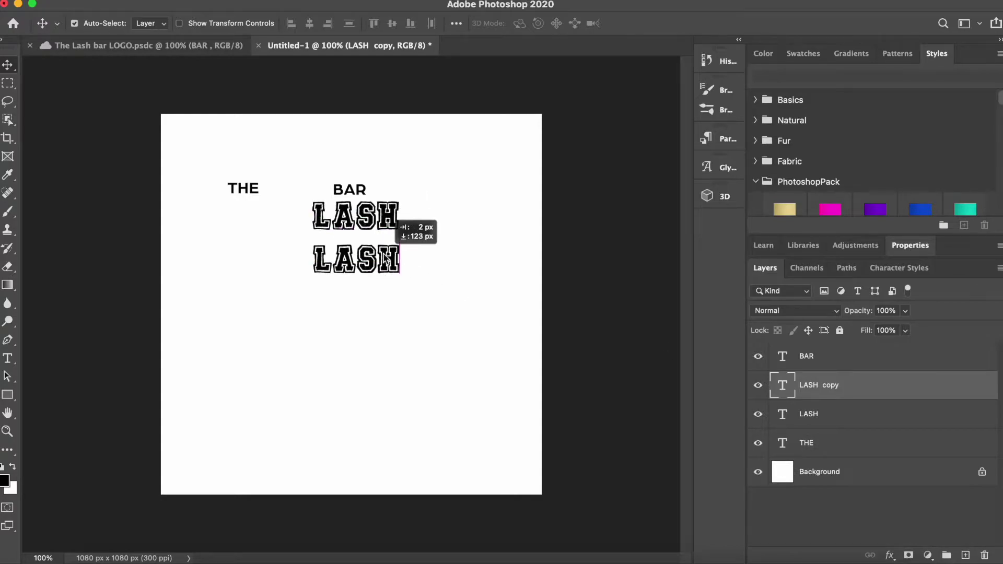
pyautogui.doubleClick(393, 275)
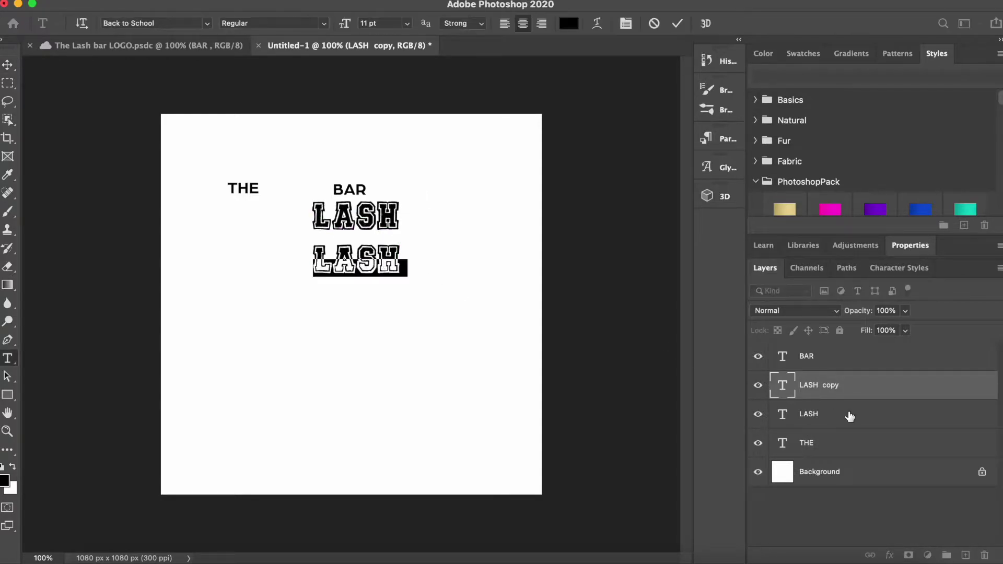
pyautogui.click(912, 248)
pyautogui.moveTo(875, 367); pyautogui.dragTo(875, 238)
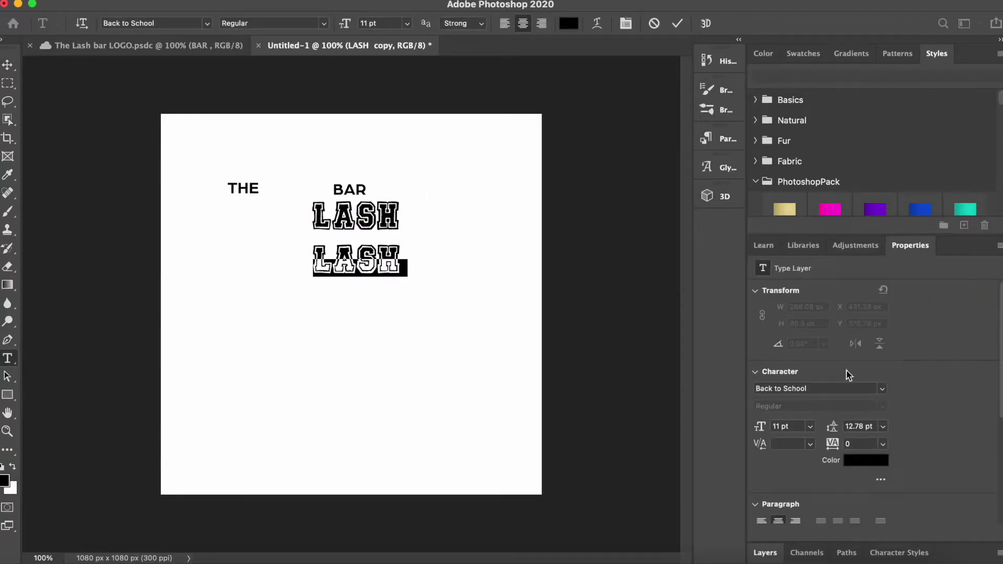
# Step: Set the LASH copy to AlphaCentauri at 30 pt
pyautogui.click(882, 389)
pyautogui.press('Down')
pyautogui.press('Down')
pyautogui.press('Down')
pyautogui.press('Down')
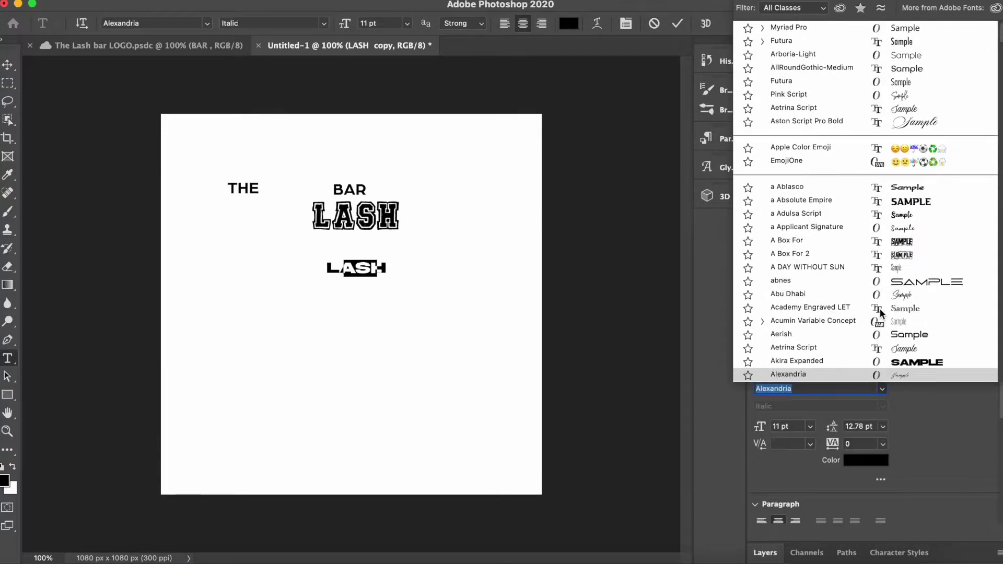
pyautogui.press('Down')
pyautogui.press('Down')
pyautogui.press('Down')
pyautogui.press('Down')
pyautogui.press('Down')
pyautogui.press('Down')
pyautogui.press('Down')
pyautogui.press('Down')
pyautogui.press('Down')
pyautogui.press('Down')
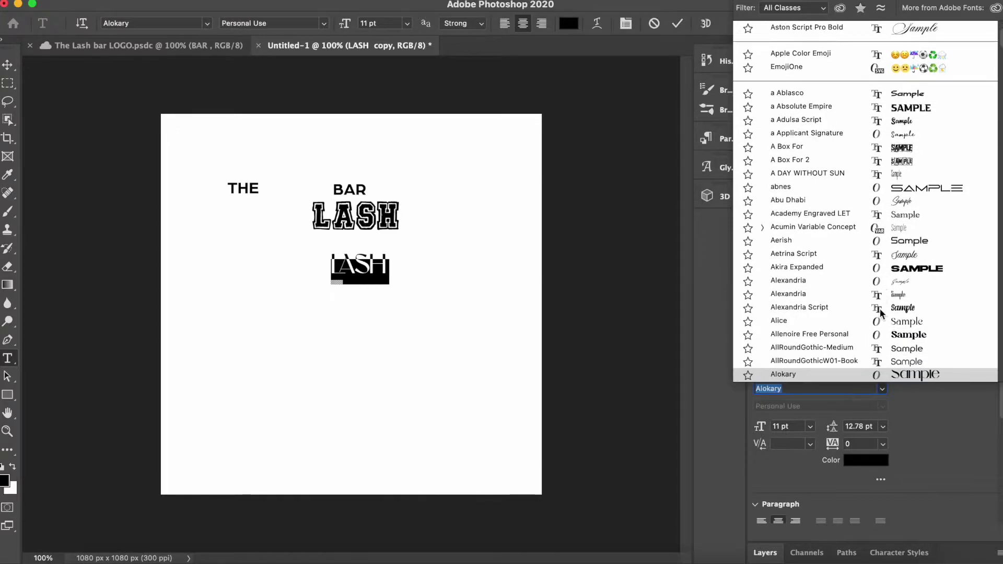
pyautogui.press('Down')
pyautogui.press('Down')
pyautogui.press('Up')
pyautogui.press('Up')
pyautogui.click(890, 360)
pyautogui.click(407, 24)
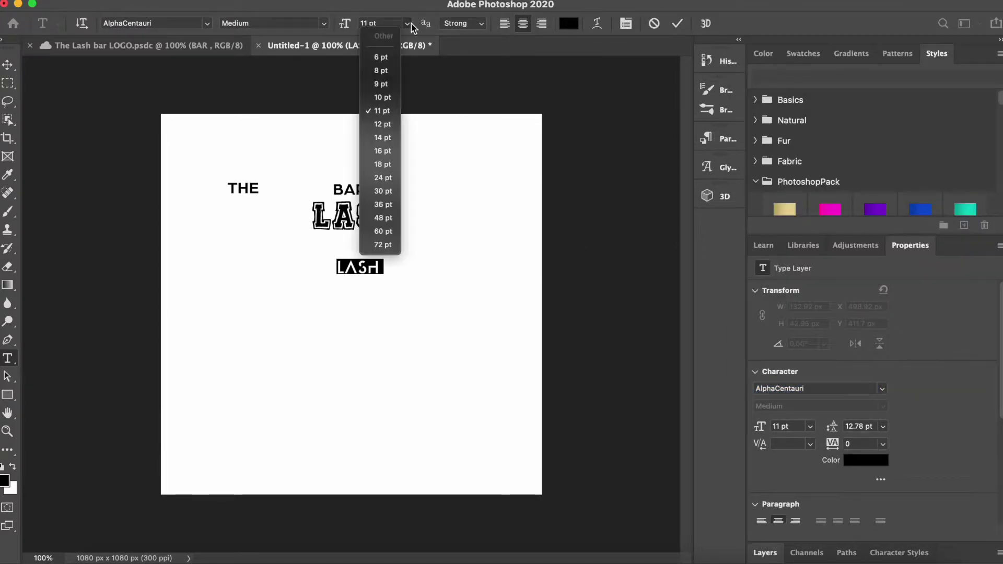
pyautogui.click(389, 200)
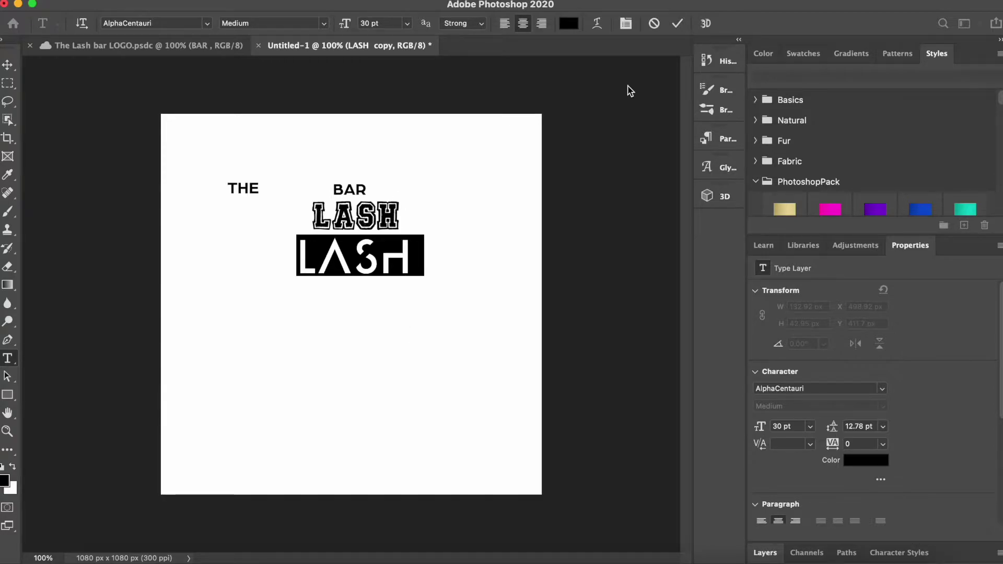
pyautogui.click(676, 23)
# Step: Set the Back to School LASH to 30 pt
pyautogui.doubleClick(384, 219)
pyautogui.click(407, 24)
pyautogui.click(392, 195)
pyautogui.click(407, 23)
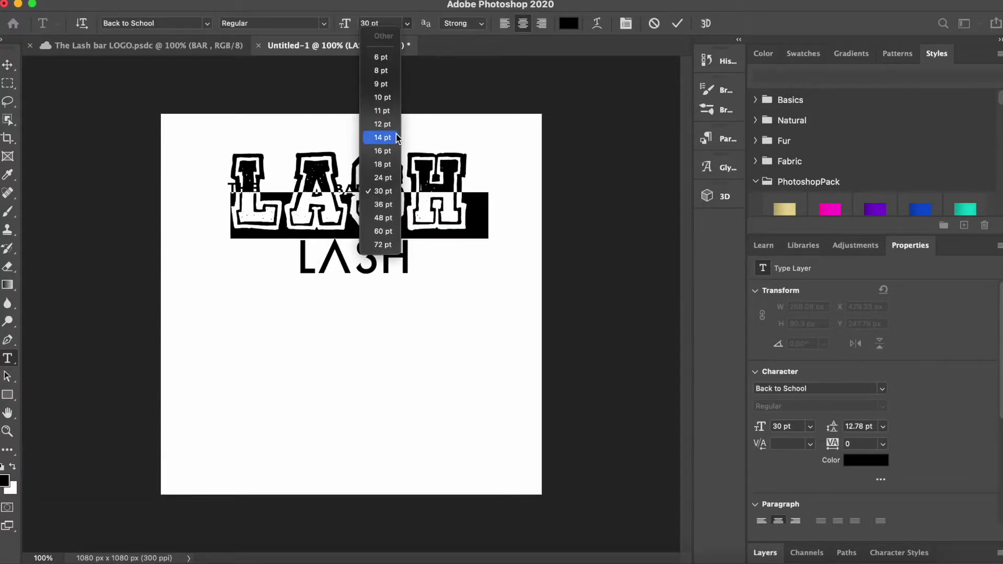
# Step: Shrink the varsity LASH to 24 pt and place it below the thin LASH
pyautogui.click(389, 178)
pyautogui.moveTo(390, 264)
pyautogui.mouseDown()
pyautogui.moveTo(404, 399)
pyautogui.moveTo(387, 385)
pyautogui.mouseUp()
pyautogui.press('Escape')
pyautogui.press('v')
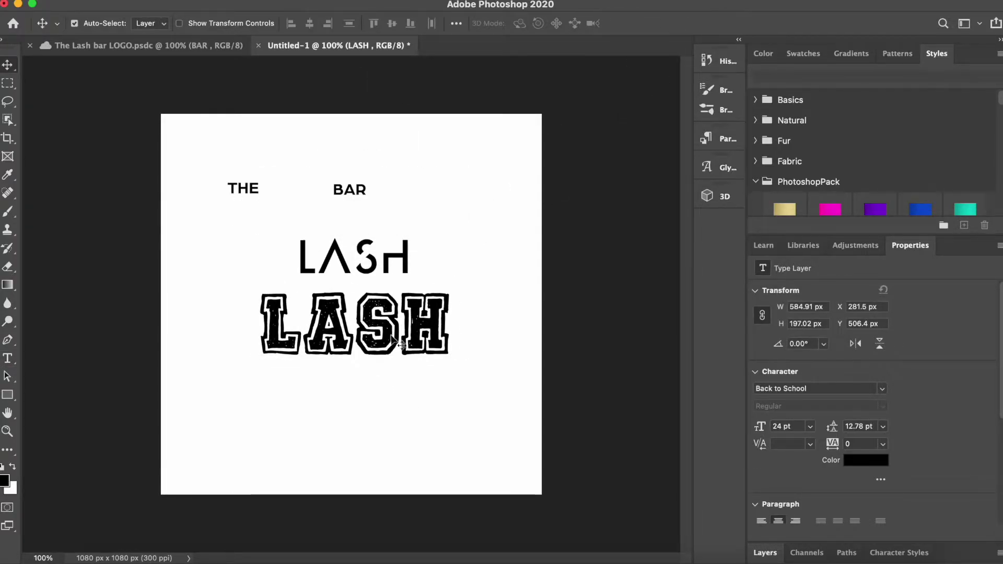
# Step: Preview other fonts on the bottom LASH, then revert it to Back to School
pyautogui.doubleClick(393, 339)
pyautogui.click(882, 389)
pyautogui.press('Down')
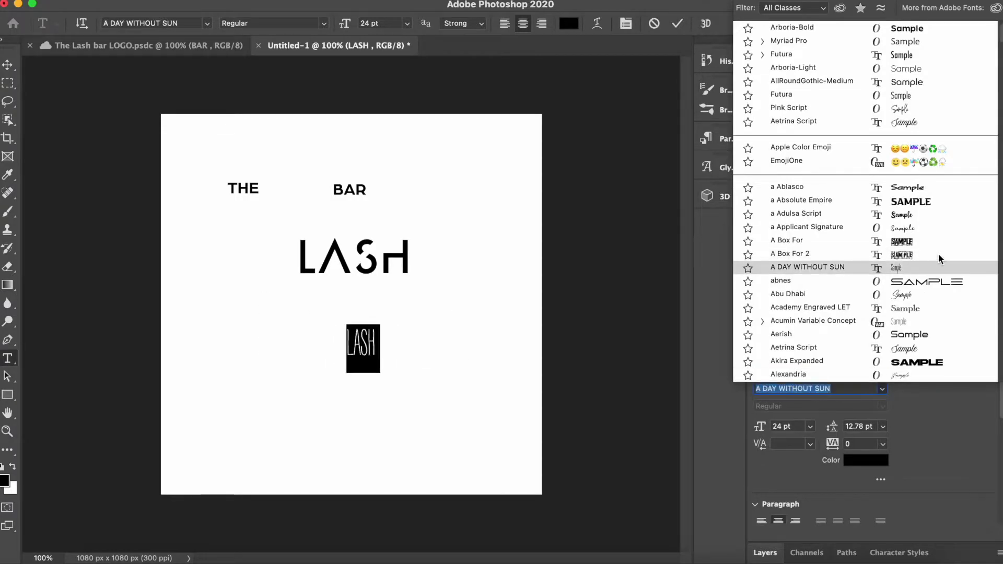
pyautogui.press('Down')
pyautogui.press('Down')
pyautogui.press('Down')
pyautogui.press('Down')
pyautogui.press('Down')
pyautogui.press('Down')
pyautogui.press('Up')
pyautogui.press('Up')
pyautogui.press('Up')
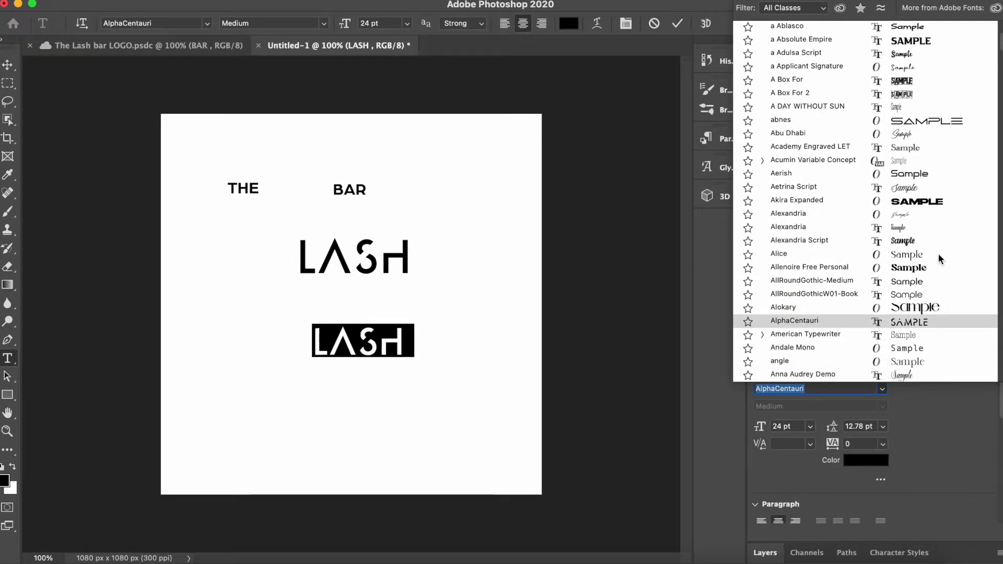
pyautogui.press('Up')
pyautogui.press('Down')
pyautogui.press('Down')
pyautogui.press('Down')
pyautogui.press('Down')
pyautogui.press('Up')
pyautogui.press('Down')
pyautogui.press('Down')
pyautogui.press('Down')
pyautogui.press('Down')
pyautogui.press('Down')
pyautogui.press('Down')
pyautogui.press('Down')
pyautogui.press('Down')
pyautogui.press('Down')
pyautogui.press('Down')
pyautogui.press('Down')
pyautogui.press('Down')
pyautogui.press('Down')
pyautogui.press('Down')
pyautogui.press('Down')
pyautogui.press('Down')
pyautogui.press('Down')
pyautogui.press('Down')
pyautogui.press('Down')
pyautogui.press('Down')
pyautogui.press('Down')
pyautogui.press('Down')
pyautogui.press('Down')
pyautogui.press('Down')
pyautogui.press('Down')
pyautogui.press('Down')
pyautogui.press('Down')
pyautogui.press('Down')
pyautogui.press('Down')
pyautogui.press('Down')
pyautogui.press('Down')
pyautogui.press('Down')
pyautogui.press('Down')
pyautogui.press('Down')
pyautogui.press('Down')
pyautogui.press('Down')
pyautogui.press('Down')
pyautogui.press('Down')
pyautogui.press('Down')
pyautogui.press('Down')
pyautogui.press('Down')
pyautogui.press('Down')
pyautogui.press('Down')
pyautogui.press('Down')
pyautogui.press('Down')
pyautogui.press('Down')
pyautogui.press('Down')
pyautogui.press('Down')
pyautogui.press('Down')
pyautogui.press('Down')
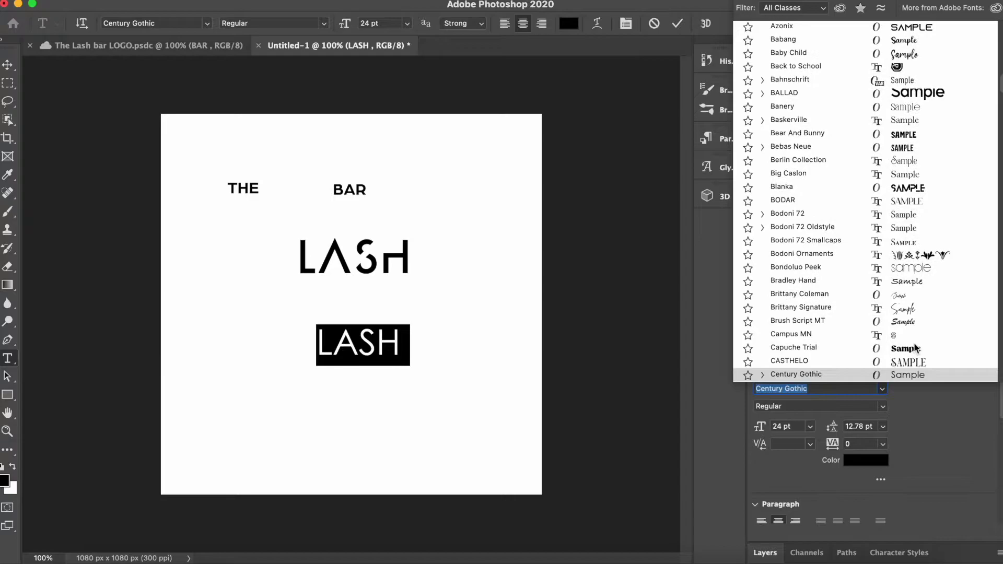
pyautogui.press('Up')
pyautogui.press('Up')
pyautogui.press('Up')
pyautogui.press('Up')
pyautogui.press('Up')
pyautogui.press('Up')
# Step: Give the bottom LASH the outlined Campus MN font at 30 pt
pyautogui.press('Up')
pyautogui.press('Up')
pyautogui.press('Up')
pyautogui.click(677, 23)
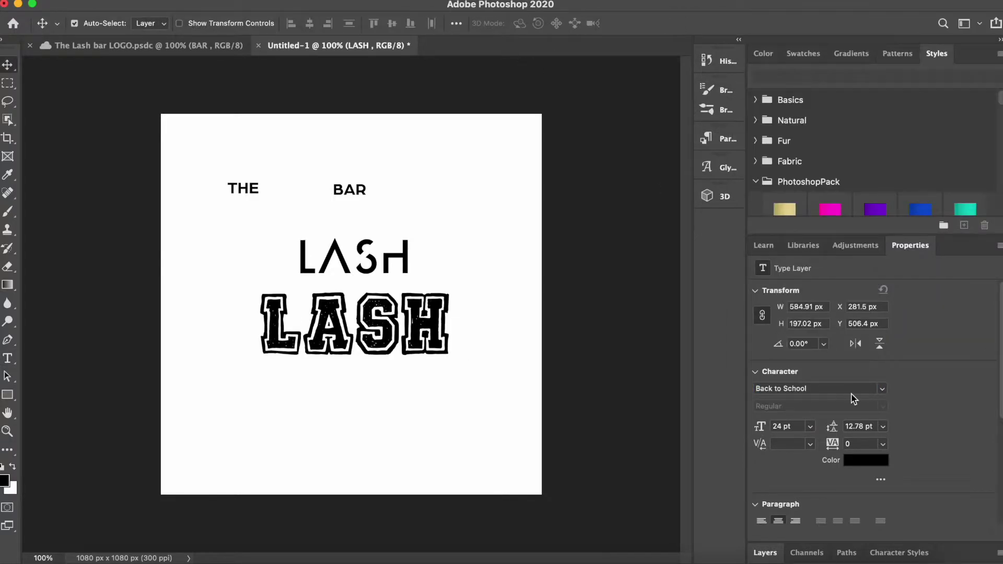
pyautogui.click(881, 389)
pyautogui.press('Up')
pyautogui.press('Up')
pyautogui.press('Up')
pyautogui.press('Up')
pyautogui.press('Up')
pyautogui.press('Up')
pyautogui.scroll(-10, 904, 221)
pyautogui.scroll(5, 865, 201)
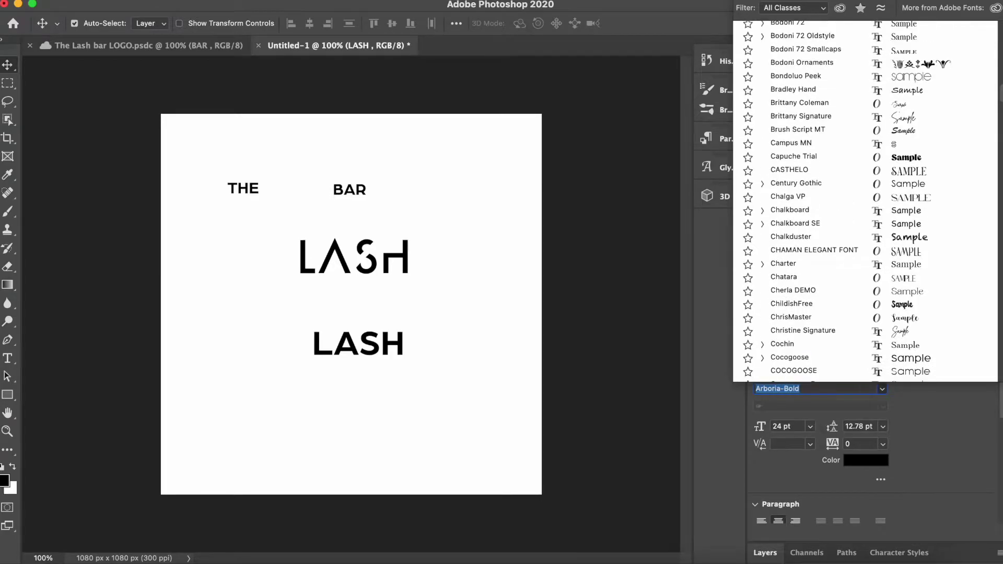
pyautogui.scroll(-15, 865, 201)
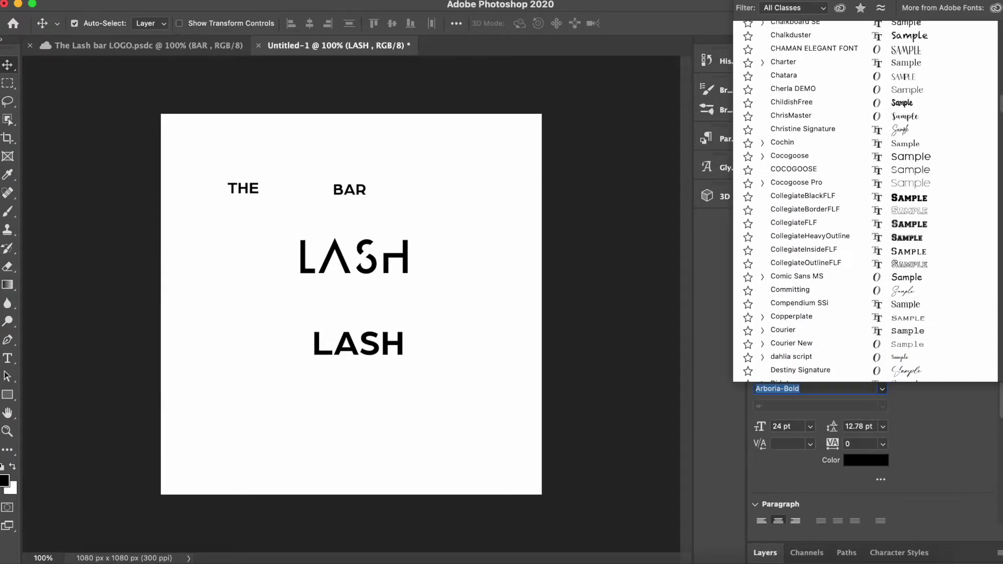
pyautogui.scroll(-1, 865, 201)
pyautogui.scroll(15, 865, 201)
pyautogui.scroll(2, 865, 201)
pyautogui.scroll(2, 865, 201)
pyautogui.scroll(1, 865, 201)
pyautogui.scroll(-10, 865, 201)
pyautogui.scroll(-5, 865, 201)
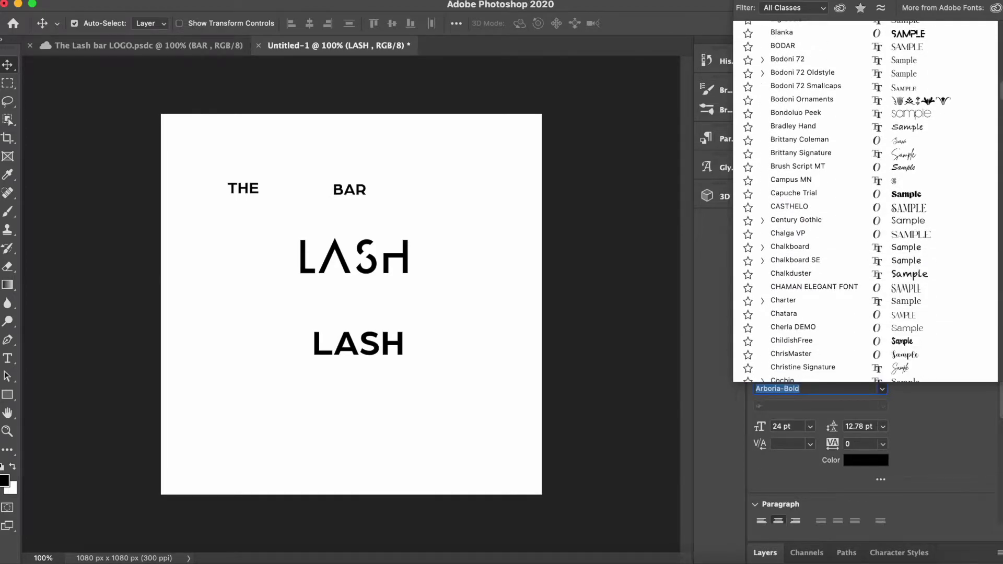
pyautogui.click(886, 161)
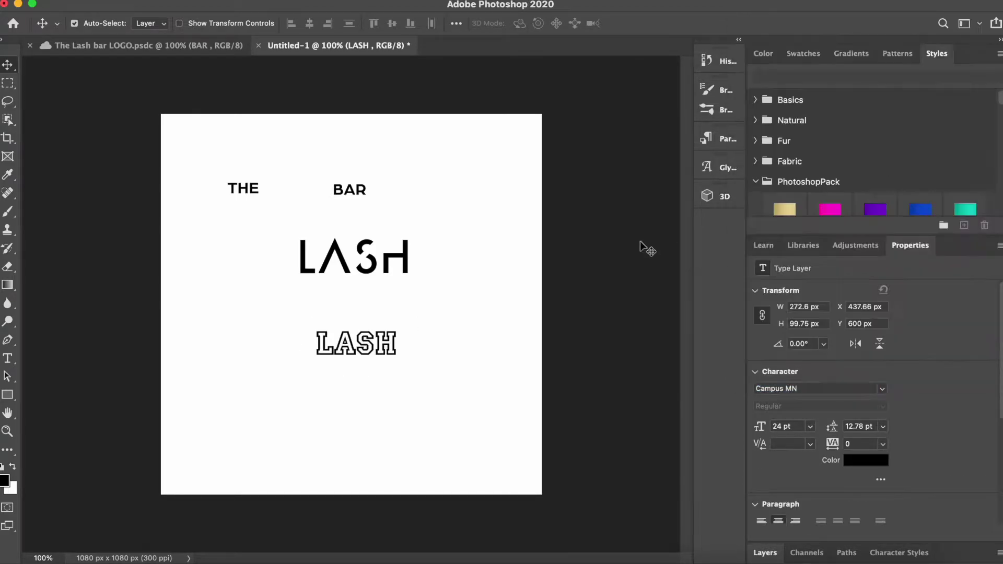
pyautogui.doubleClick(334, 317)
pyautogui.click(407, 23)
pyautogui.click(385, 207)
# Step: Move the outlined LASH up between THE and BAR, and lower the stencil LASH
pyautogui.moveTo(358, 355)
pyautogui.mouseDown()
pyautogui.moveTo(353, 321)
pyautogui.moveTo(271, 247)
pyautogui.mouseUp()
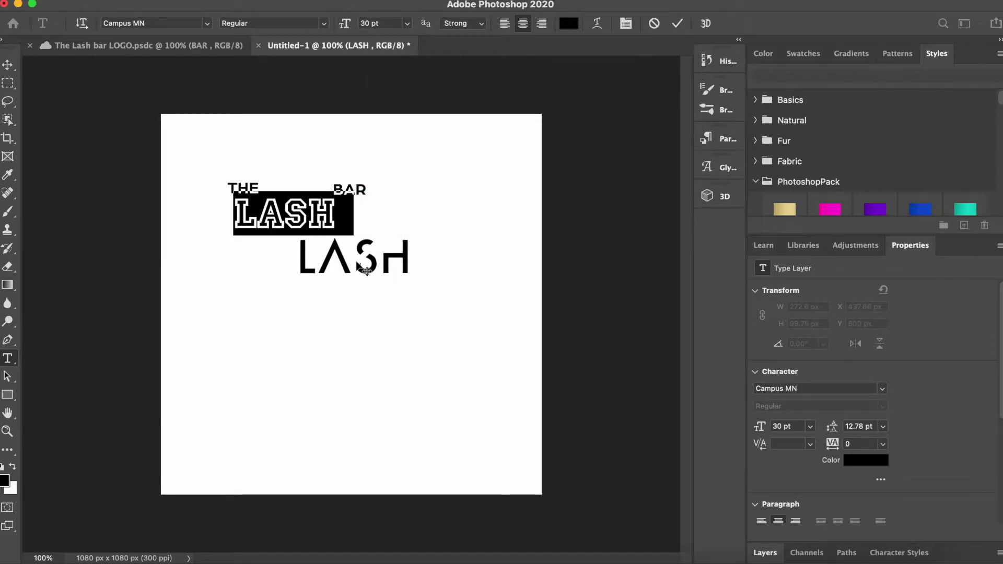
pyautogui.click(677, 23)
pyautogui.press('v')
pyautogui.moveTo(386, 270); pyautogui.dragTo(386, 320)
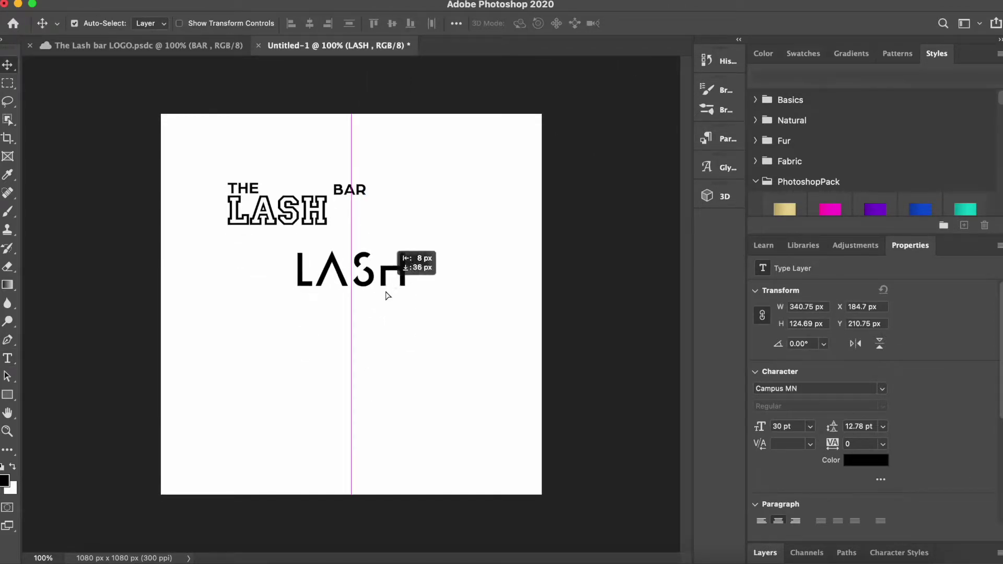
# Step: Set BAR to 30 pt beside the outlined LASH, with the stencil LASH placed just below
pyautogui.moveTo(356, 208); pyautogui.dragTo(349, 214)
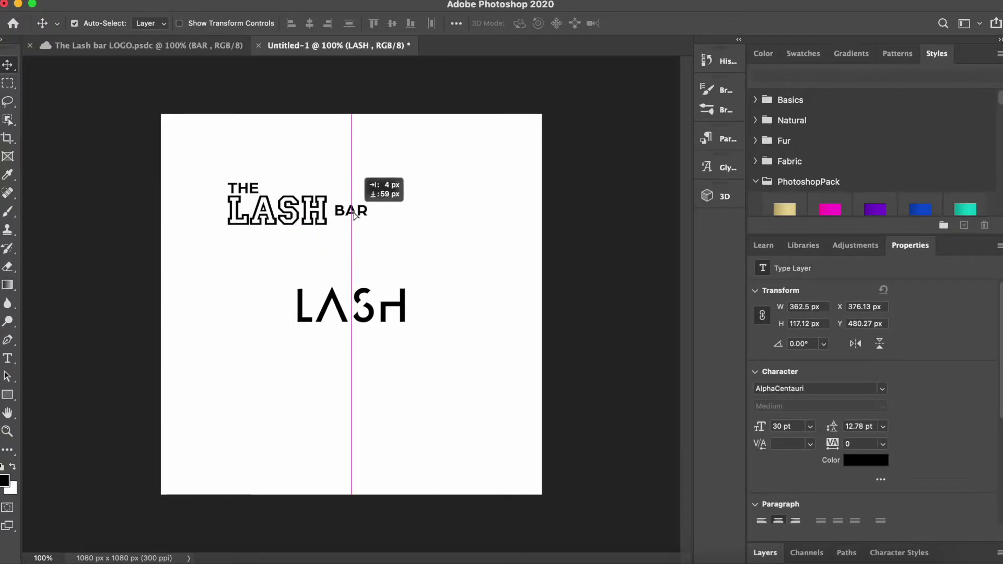
pyautogui.doubleClick(344, 212)
pyautogui.click(407, 23)
pyautogui.click(382, 193)
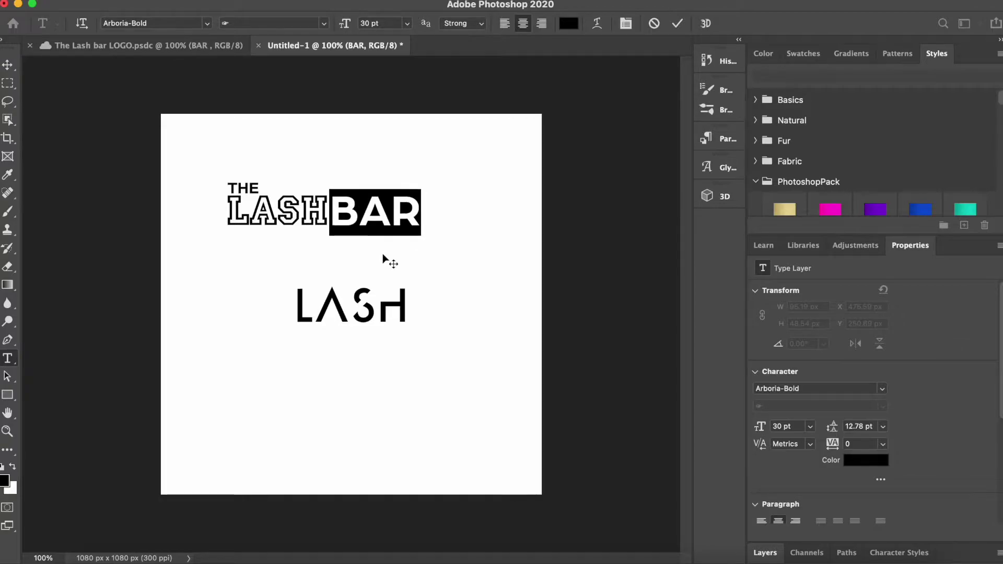
pyautogui.click(677, 23)
pyautogui.press('v')
pyautogui.moveTo(402, 303); pyautogui.dragTo(383, 266)
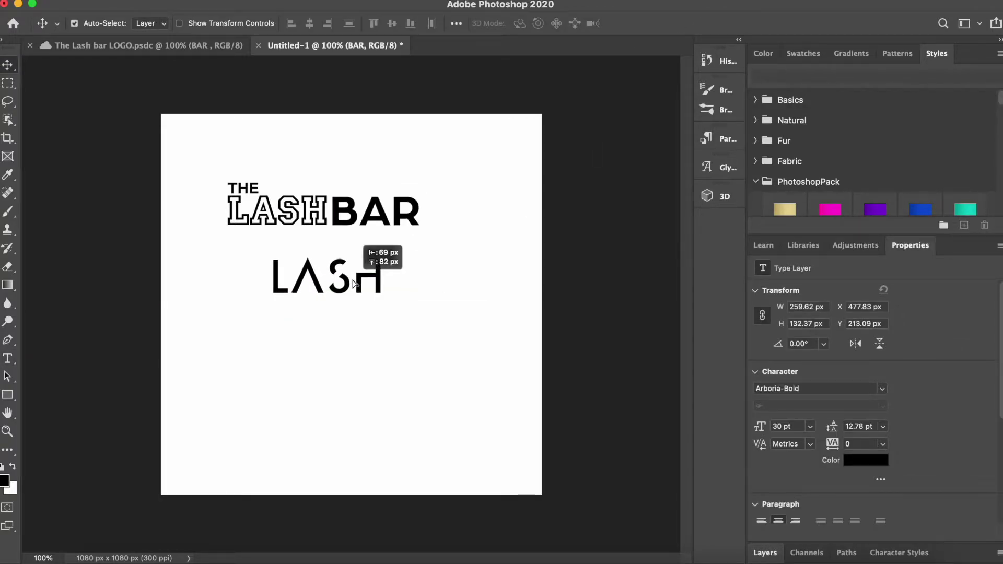
pyautogui.click(778, 555)
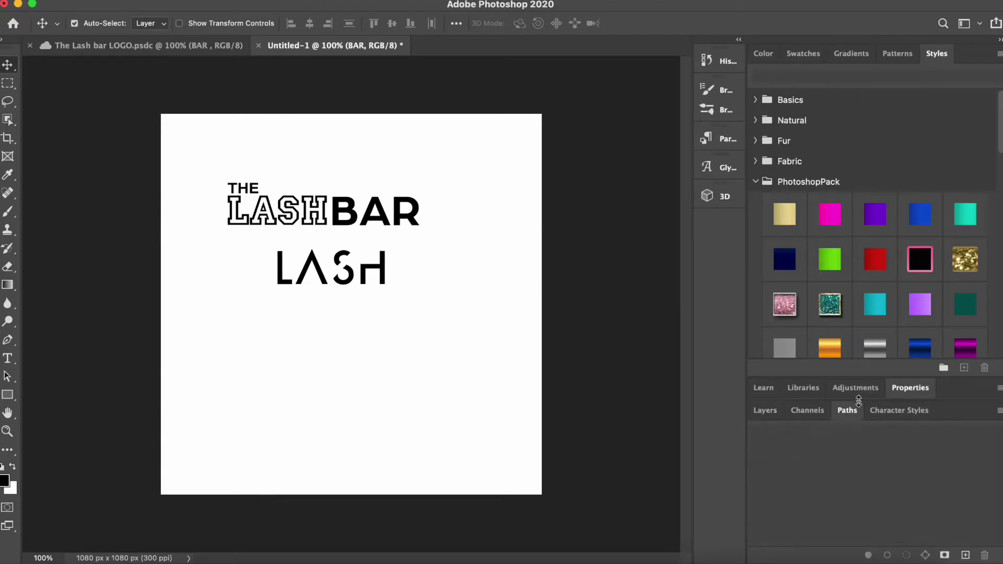
# Step: Alt-drag copies of BAR and THE to form a second THE LASH BAR line
pyautogui.moveTo(859, 399); pyautogui.dragTo(858, 256)
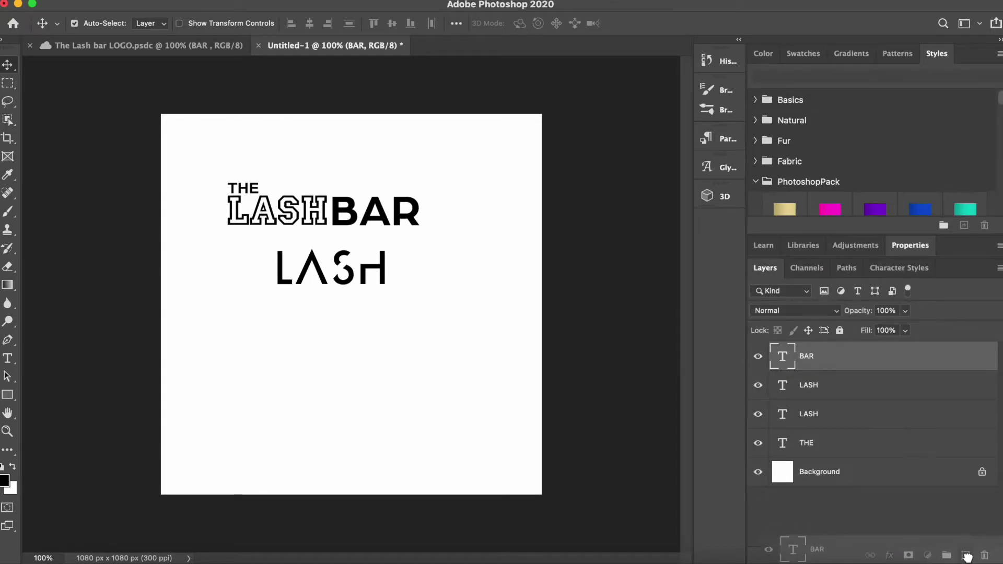
pyautogui.moveTo(402, 213); pyautogui.dragTo(461, 269)
pyautogui.click(867, 472)
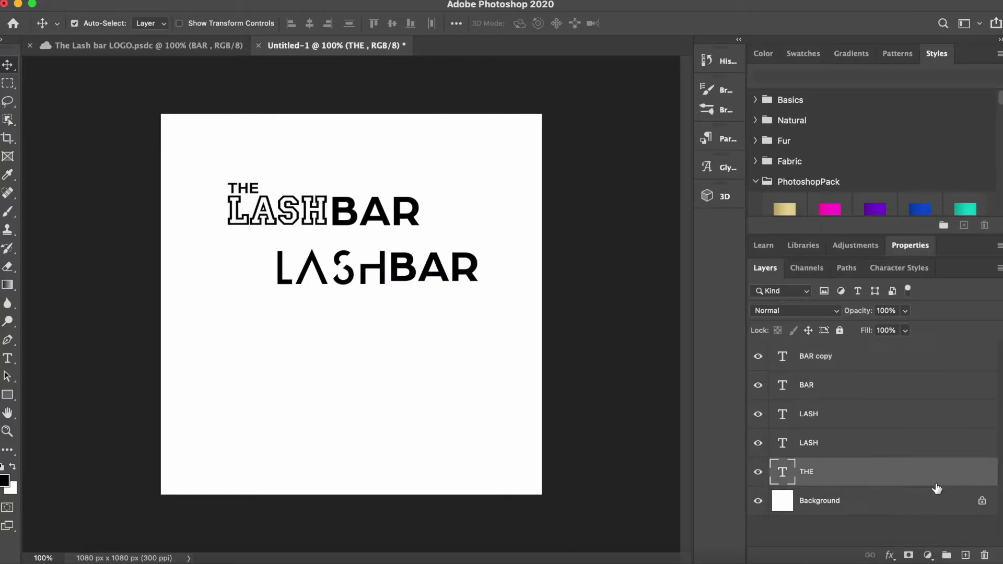
pyautogui.moveTo(251, 196)
pyautogui.mouseDown()
pyautogui.moveTo(250, 267)
pyautogui.moveTo(302, 283)
pyautogui.mouseUp()
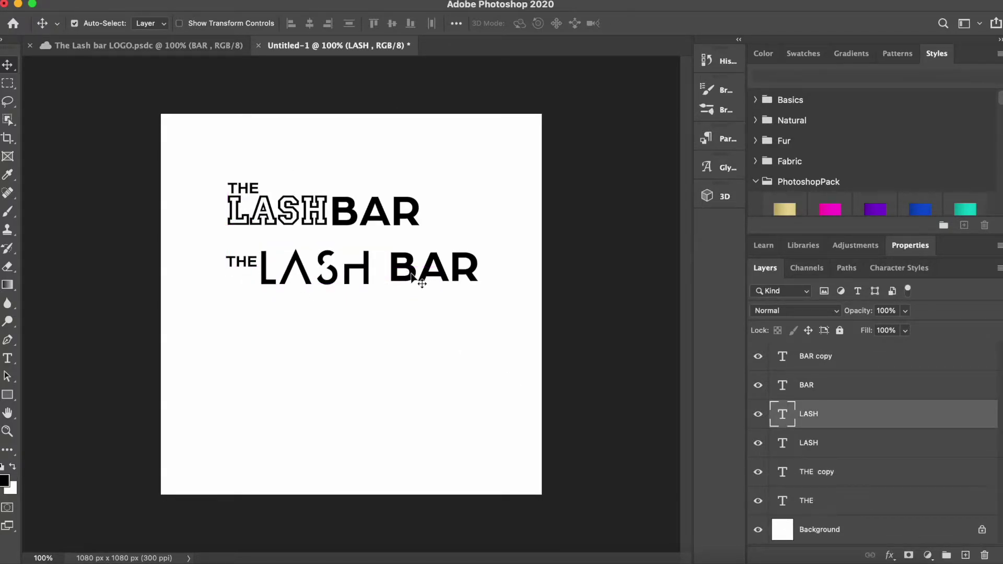
pyautogui.moveTo(412, 280); pyautogui.dragTo(398, 279)
# Step: Enlarge the second-line BAR to 36 pt and nudge it into place
pyautogui.click(347, 277)
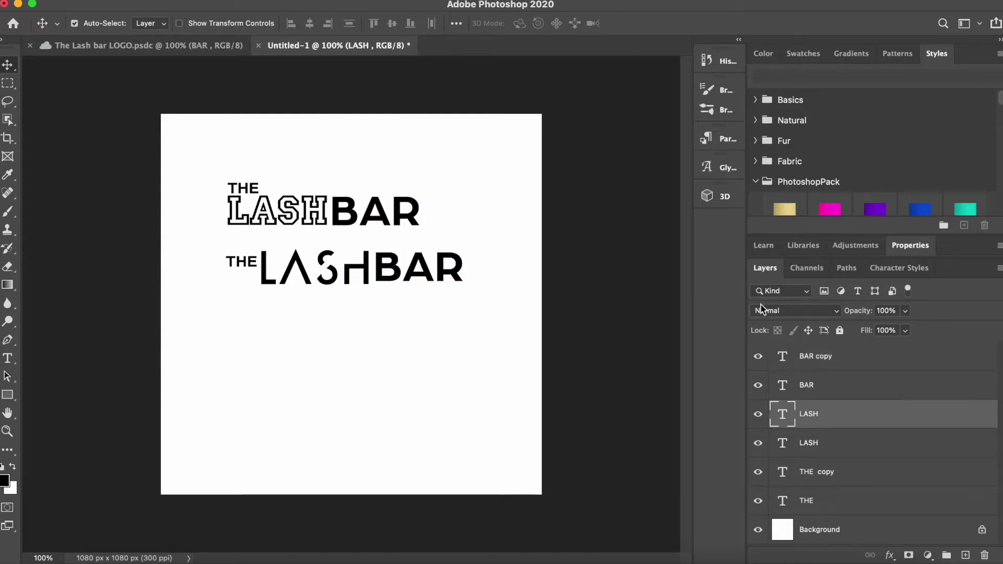
pyautogui.click(910, 248)
pyautogui.moveTo(867, 368); pyautogui.dragTo(868, 183)
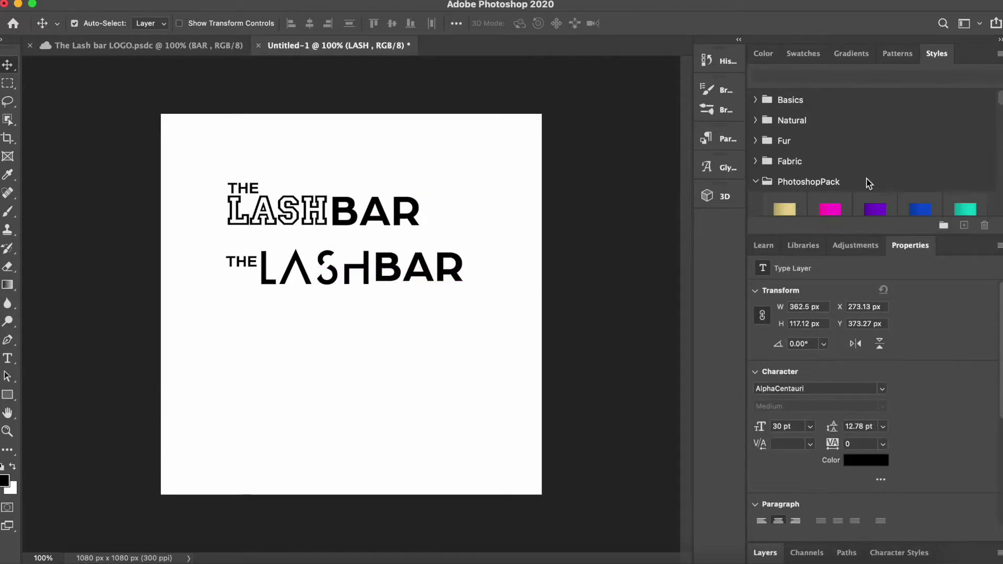
pyautogui.doubleClick(433, 267)
pyautogui.click(406, 23)
pyautogui.click(397, 167)
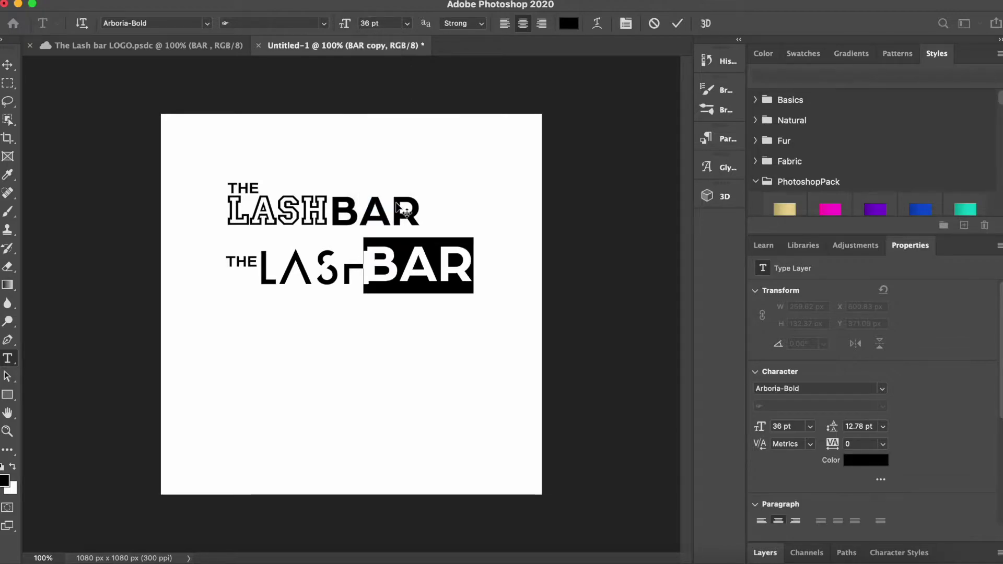
pyautogui.moveTo(404, 305); pyautogui.dragTo(413, 308)
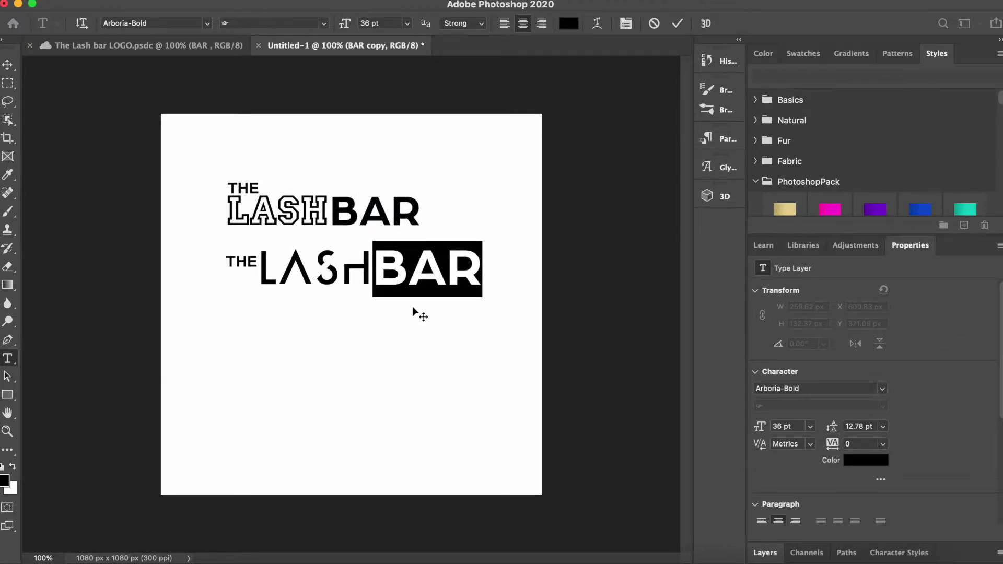
pyautogui.click(676, 24)
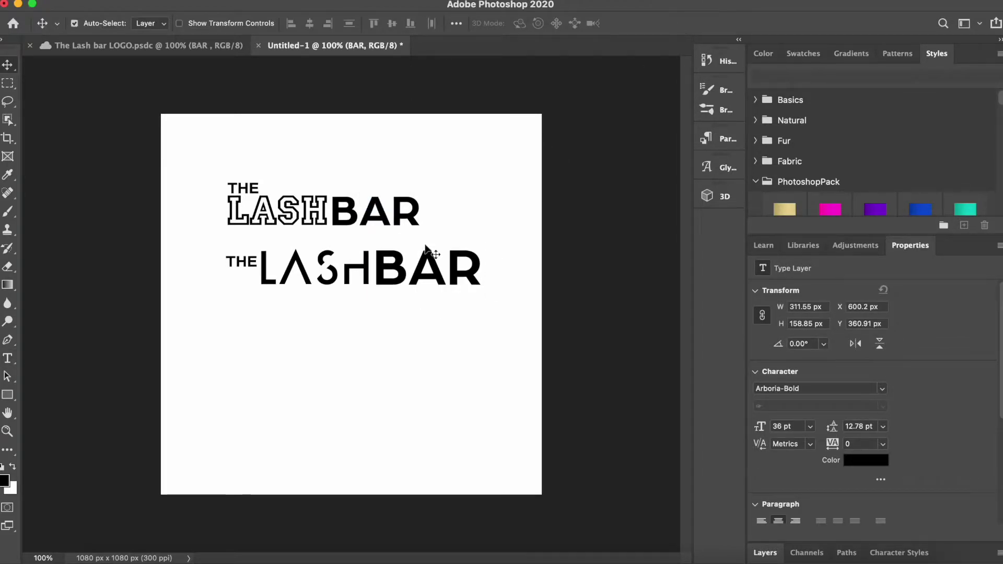
# Step: Duplicate THE and the outlined LASH to start a stacked third lockup
pyautogui.click(252, 189)
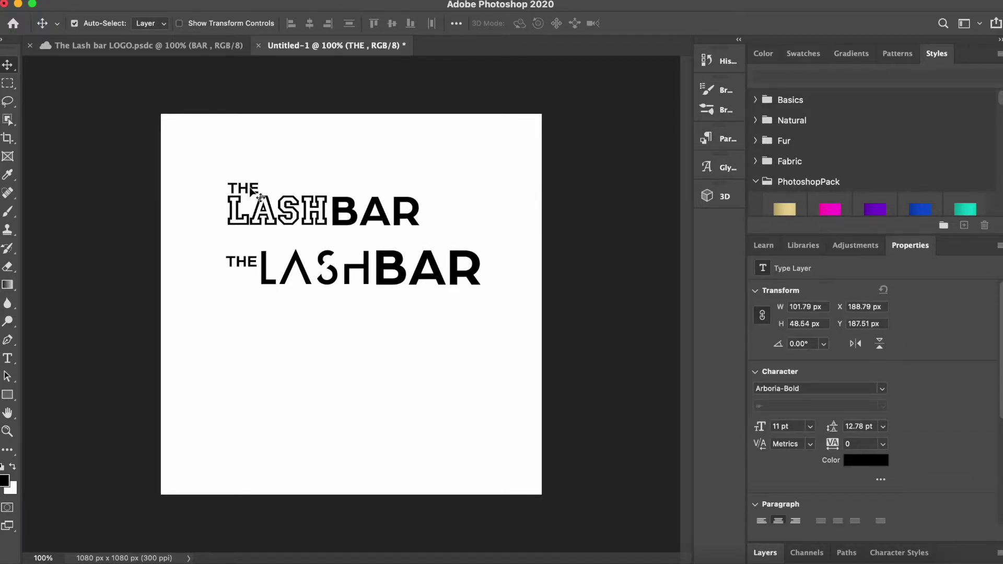
pyautogui.click(771, 553)
pyautogui.moveTo(863, 376); pyautogui.dragTo(863, 234)
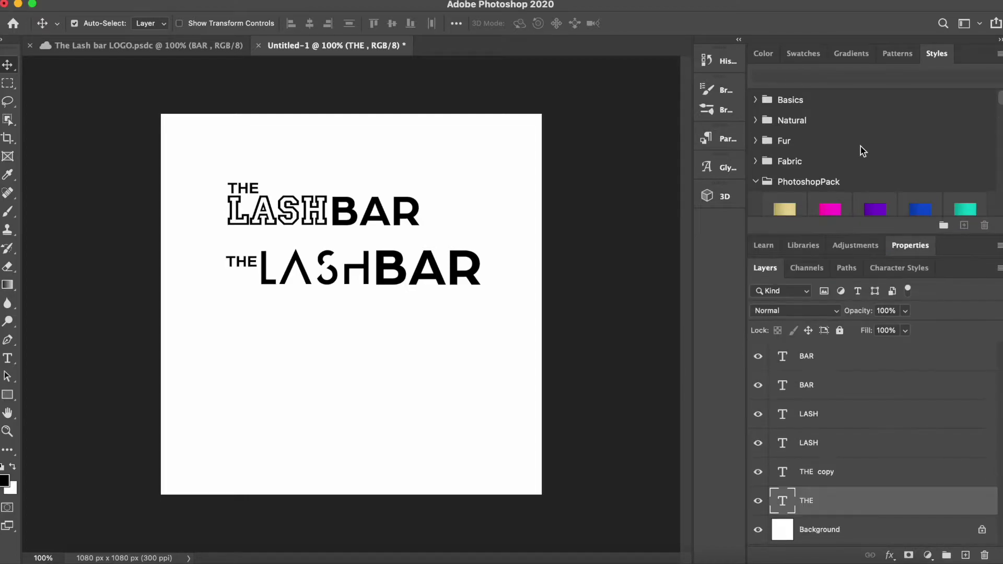
pyautogui.moveTo(964, 555); pyautogui.dragTo(963, 555)
pyautogui.moveTo(242, 266); pyautogui.dragTo(315, 329)
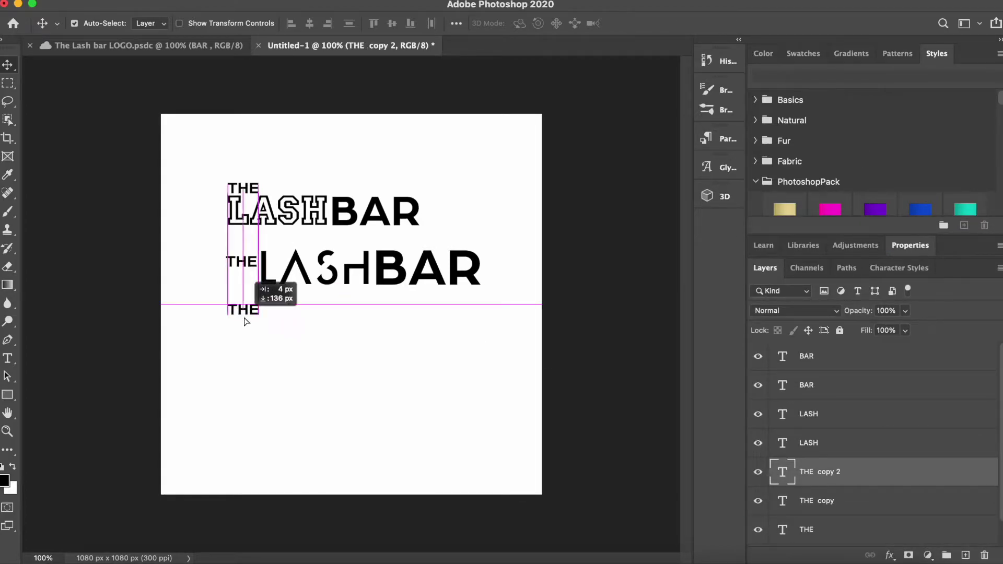
pyautogui.click(305, 217)
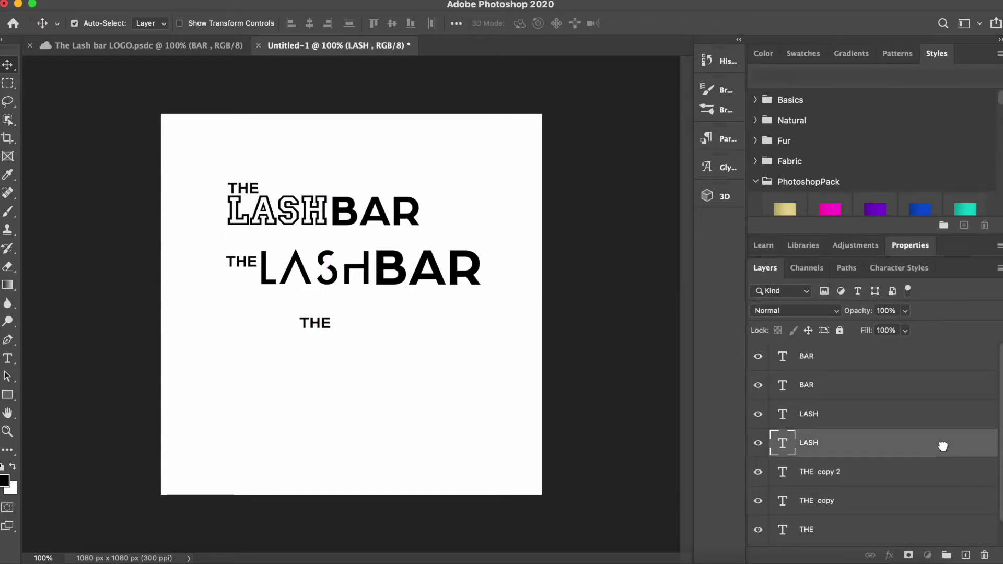
pyautogui.moveTo(944, 448); pyautogui.dragTo(965, 555)
pyautogui.moveTo(319, 218); pyautogui.dragTo(364, 354)
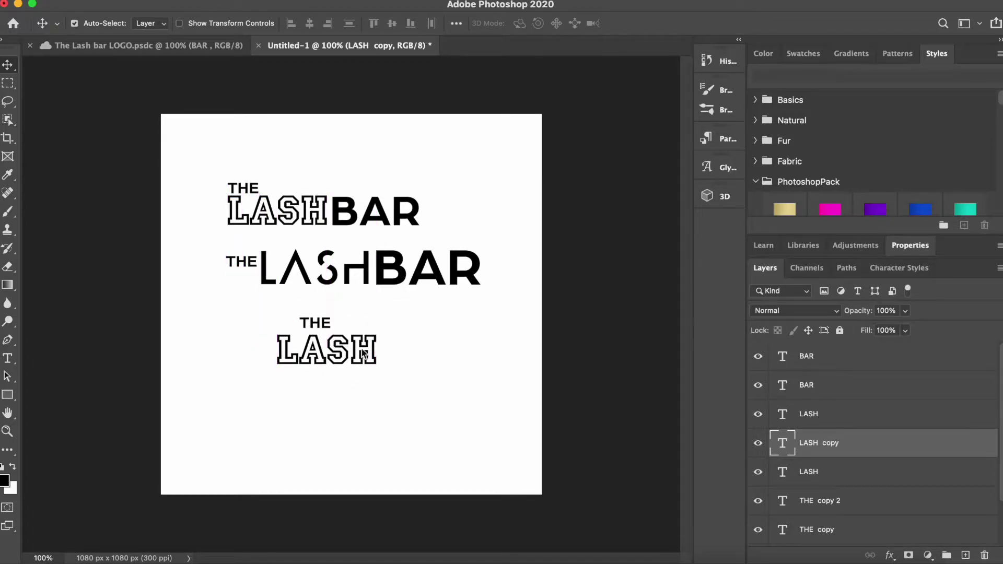
# Step: Duplicate BAR and place the copy beneath the stacked LASH
pyautogui.click(905, 385)
pyautogui.moveTo(782, 385); pyautogui.dragTo(966, 555)
pyautogui.moveTo(425, 222); pyautogui.dragTo(361, 397)
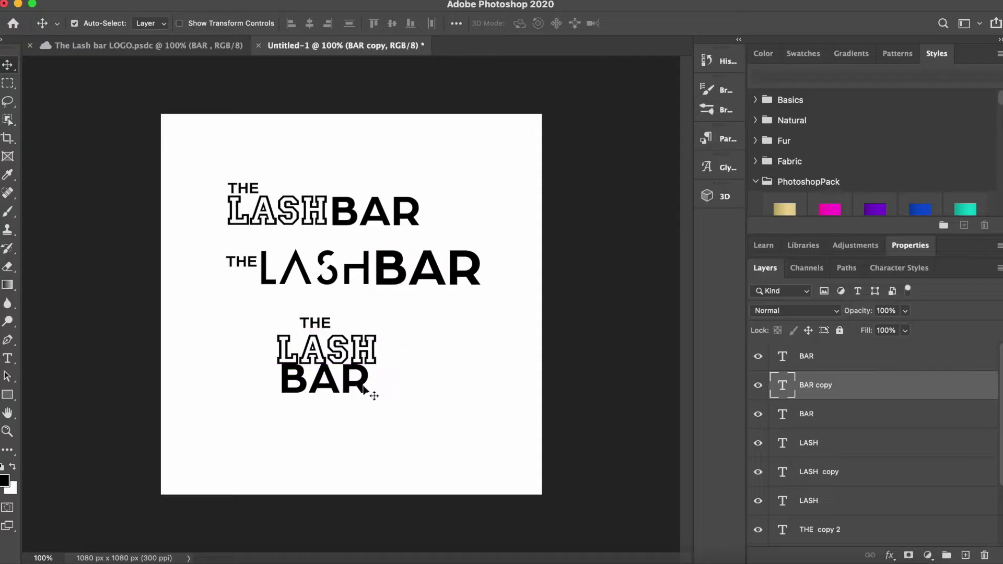
pyautogui.moveTo(365, 357); pyautogui.dragTo(360, 356)
# Step: Enlarge the stacked LASH to 36 pt and centre THE above it
pyautogui.doubleClick(360, 356)
pyautogui.click(407, 23)
pyautogui.click(380, 205)
pyautogui.click(677, 23)
pyautogui.press('v')
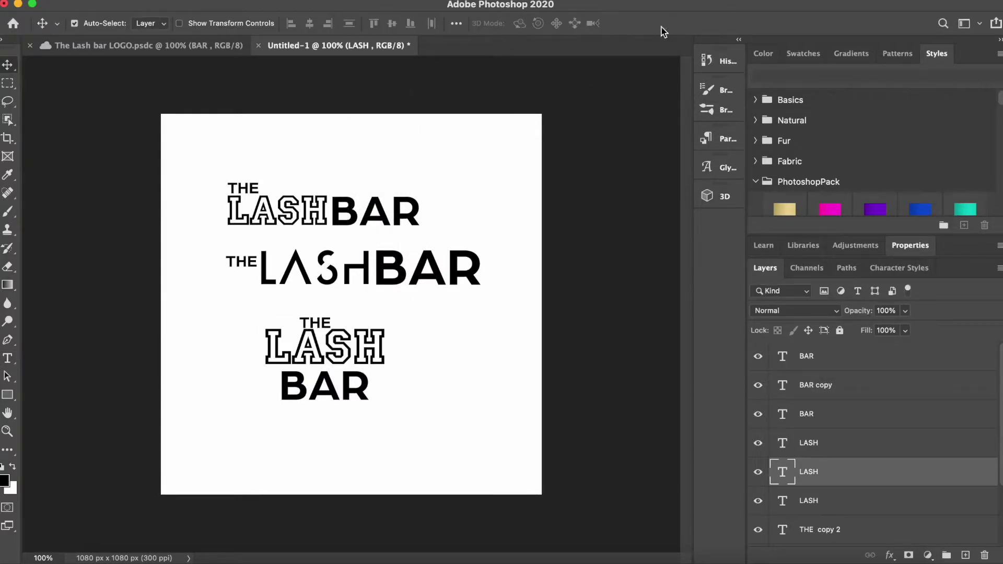
pyautogui.moveTo(321, 323)
pyautogui.mouseDown()
pyautogui.moveTo(282, 316)
pyautogui.moveTo(337, 326)
pyautogui.mouseUp()
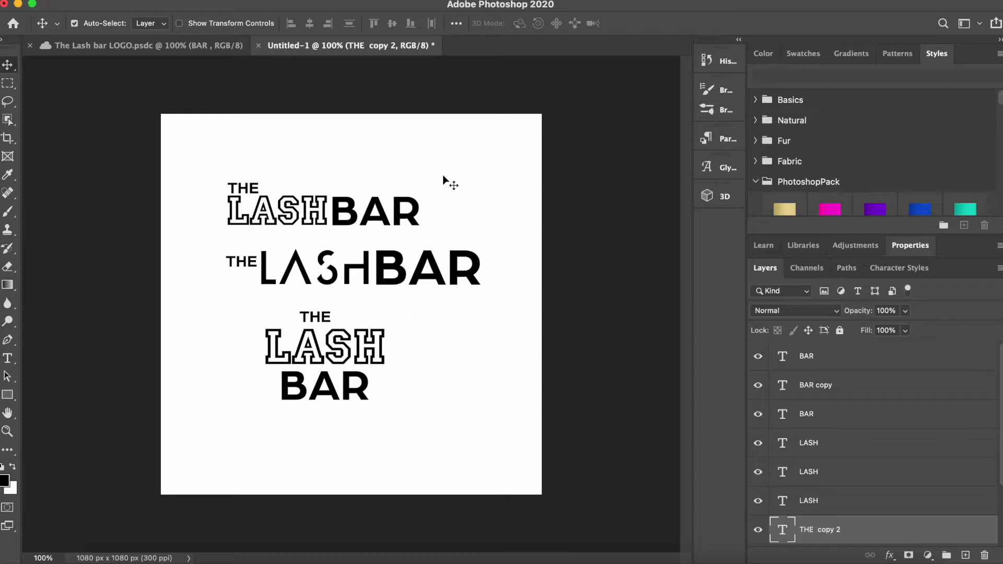
# Step: Marquee-select and reposition the top, middle and stacked lockups higher on the canvas
pyautogui.moveTo(209, 177)
pyautogui.mouseDown()
pyautogui.moveTo(425, 235)
pyautogui.moveTo(410, 167)
pyautogui.mouseUp()
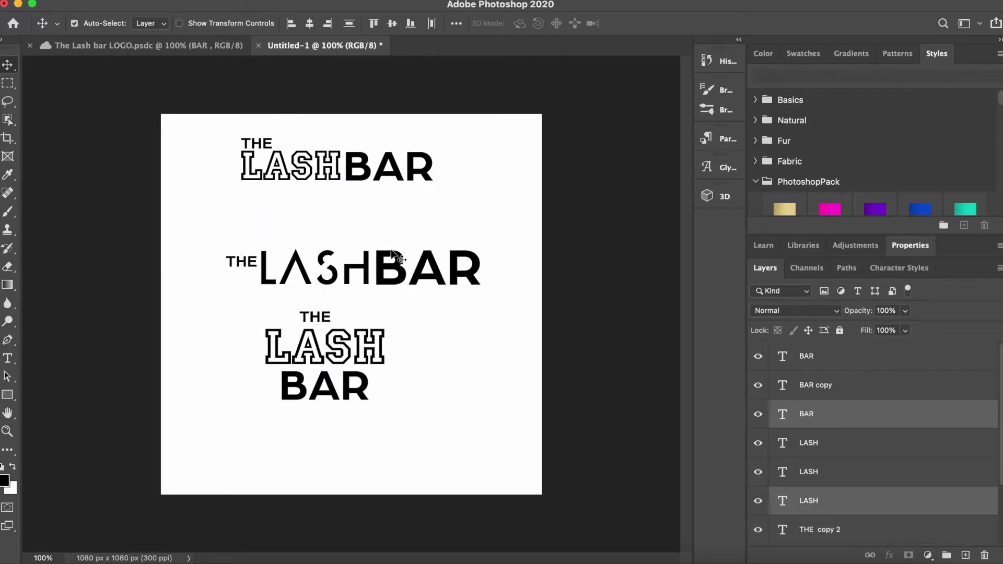
pyautogui.moveTo(208, 246); pyautogui.dragTo(444, 301)
pyautogui.moveTo(427, 262); pyautogui.dragTo(419, 231)
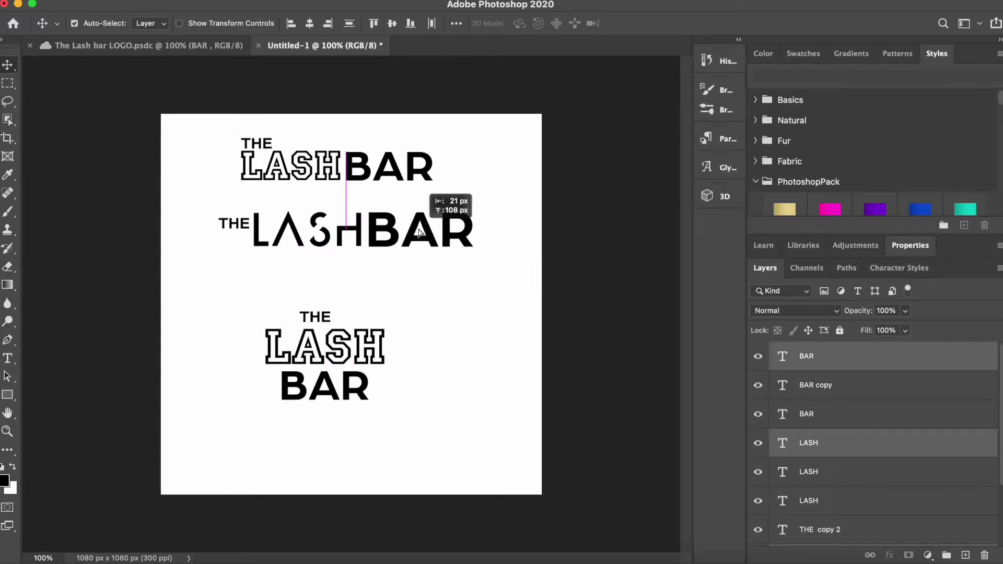
pyautogui.moveTo(263, 310); pyautogui.dragTo(438, 402)
pyautogui.moveTo(374, 345); pyautogui.dragTo(400, 294)
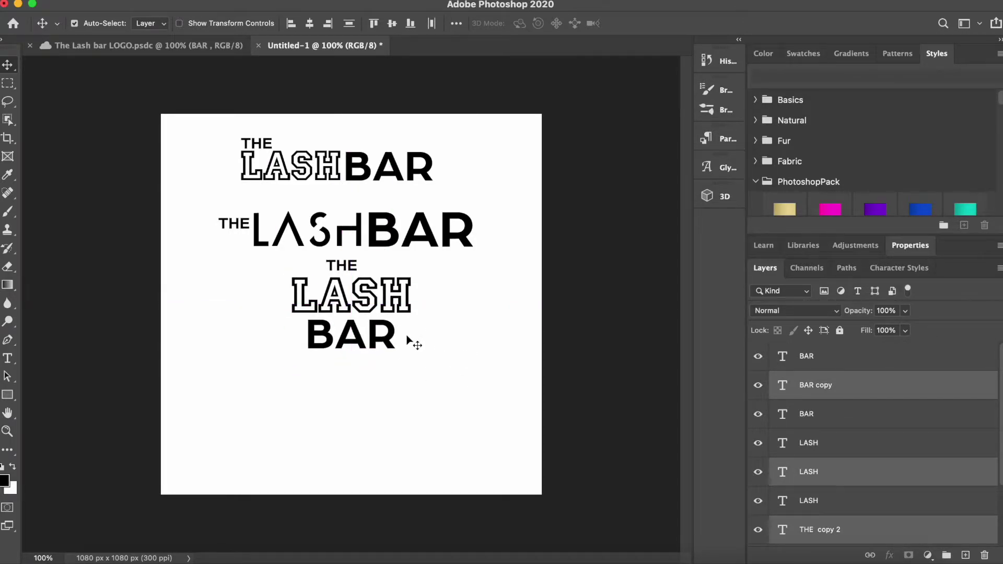
pyautogui.moveTo(298, 241)
pyautogui.mouseDown()
pyautogui.moveTo(488, 261)
pyautogui.moveTo(458, 223)
pyautogui.mouseUp()
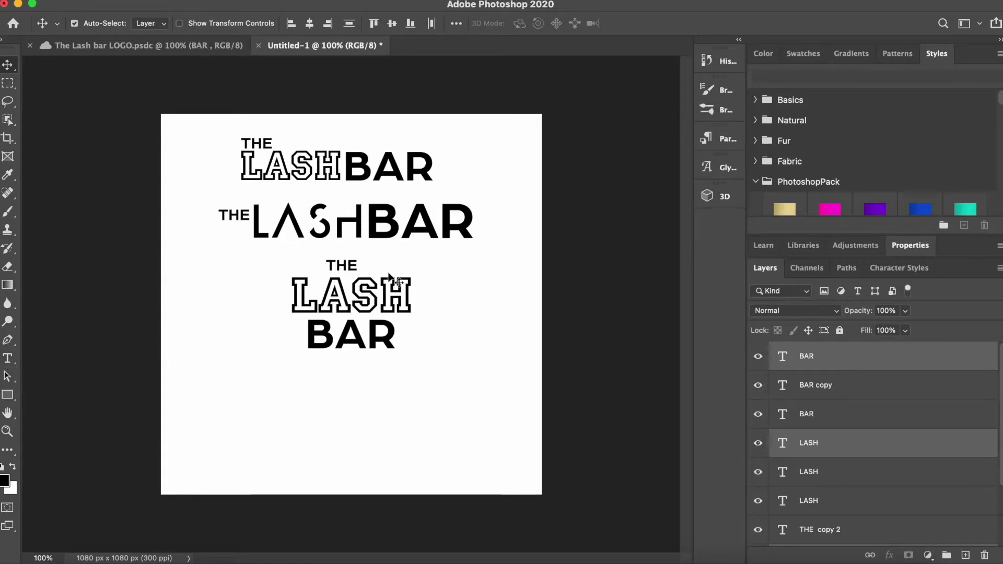
# Step: Type a 30 pt 'L' on a new text line below the stacked lockups
pyautogui.click(7, 361)
pyautogui.click(275, 409)
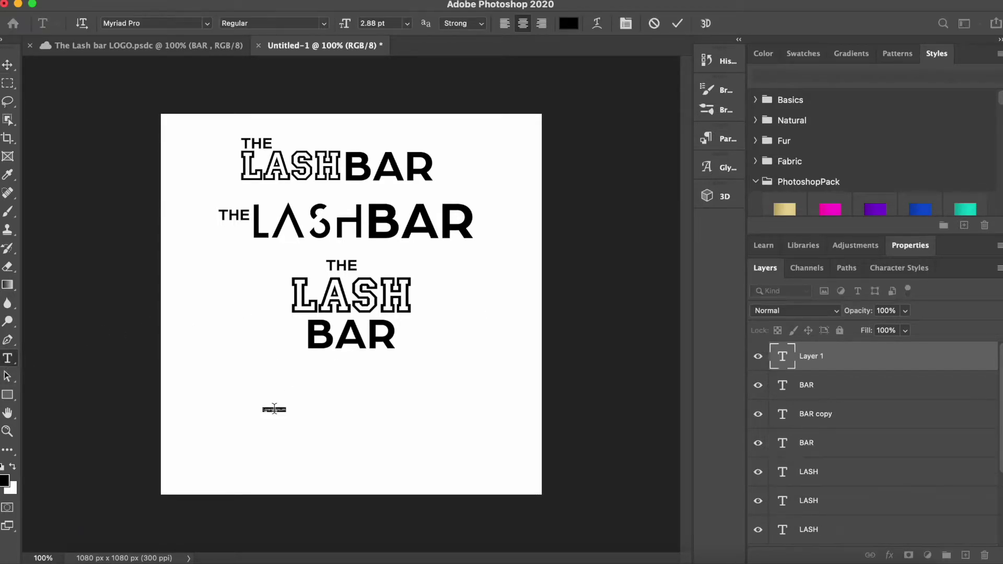
pyautogui.click(408, 25)
pyautogui.click(380, 192)
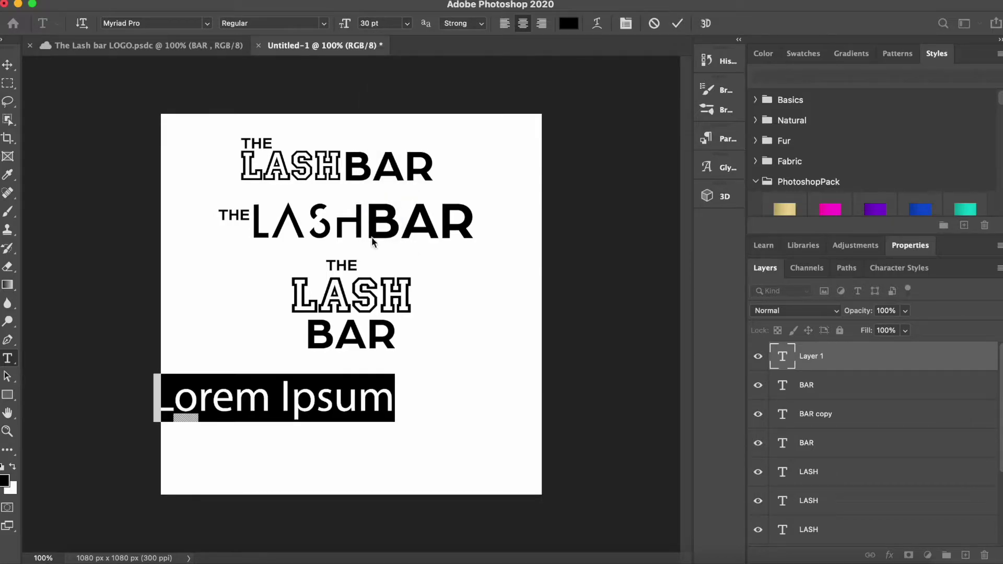
pyautogui.write('L')
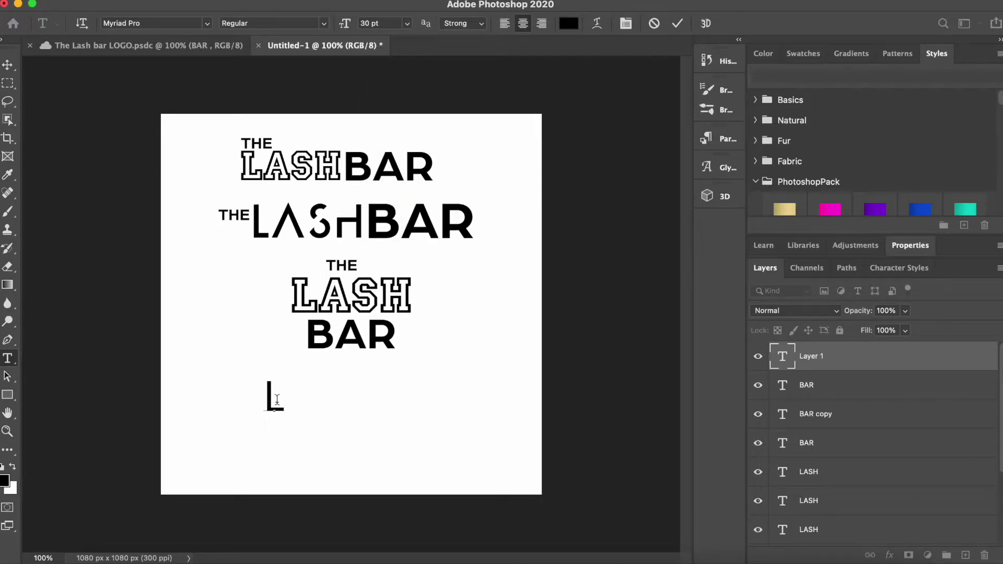
pyautogui.click(910, 252)
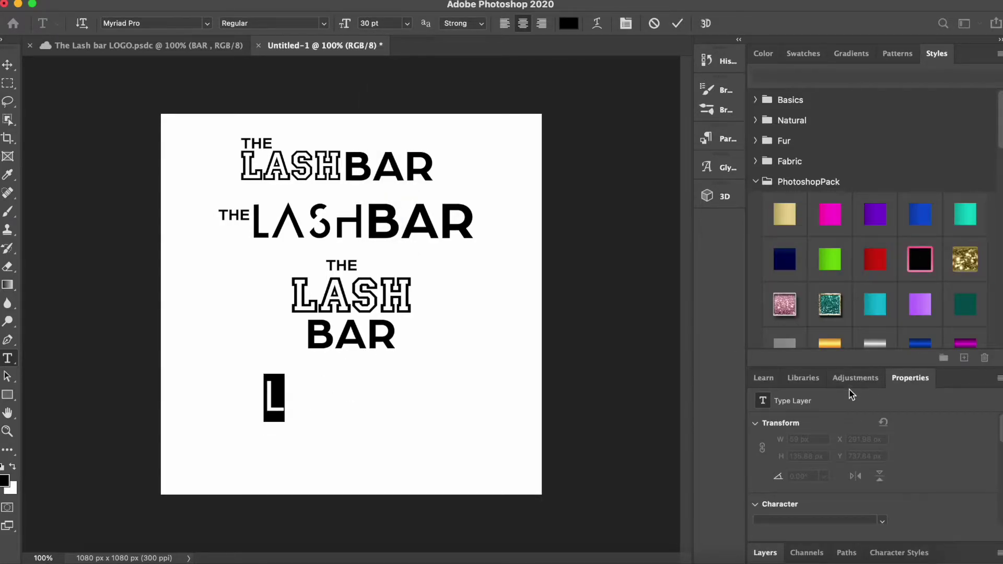
pyautogui.moveTo(840, 367); pyautogui.dragTo(850, 191)
# Step: Set the L to Campus MN at 60 pt and nudge it into place
pyautogui.click(883, 389)
pyautogui.click(857, 104)
pyautogui.click(406, 23)
pyautogui.click(384, 134)
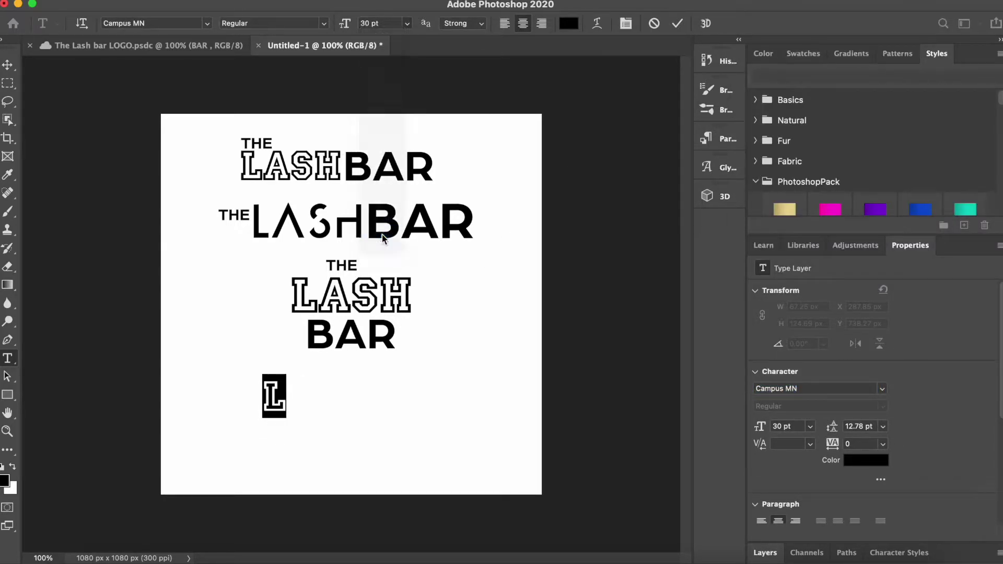
pyautogui.moveTo(309, 482); pyautogui.dragTo(314, 484)
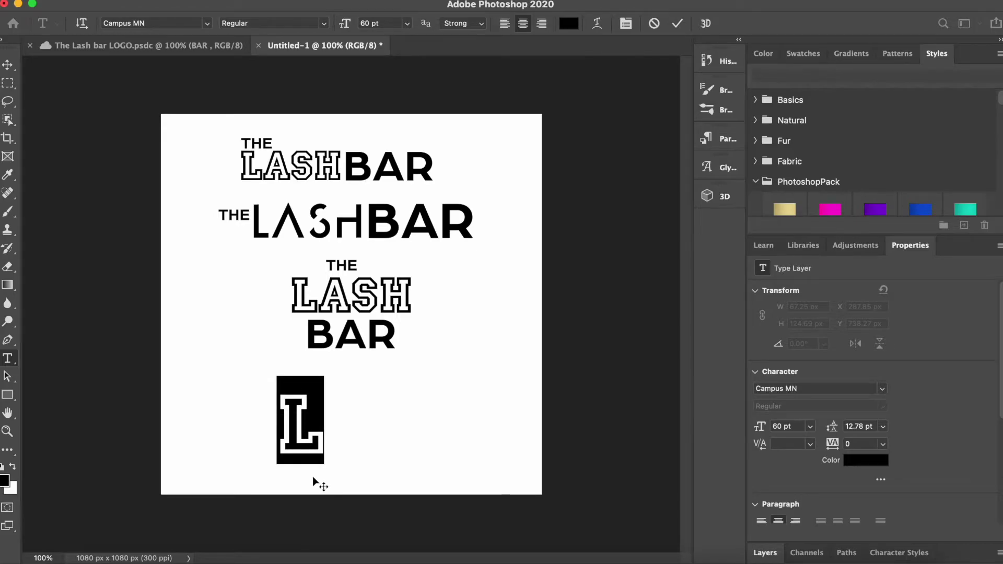
pyautogui.click(678, 23)
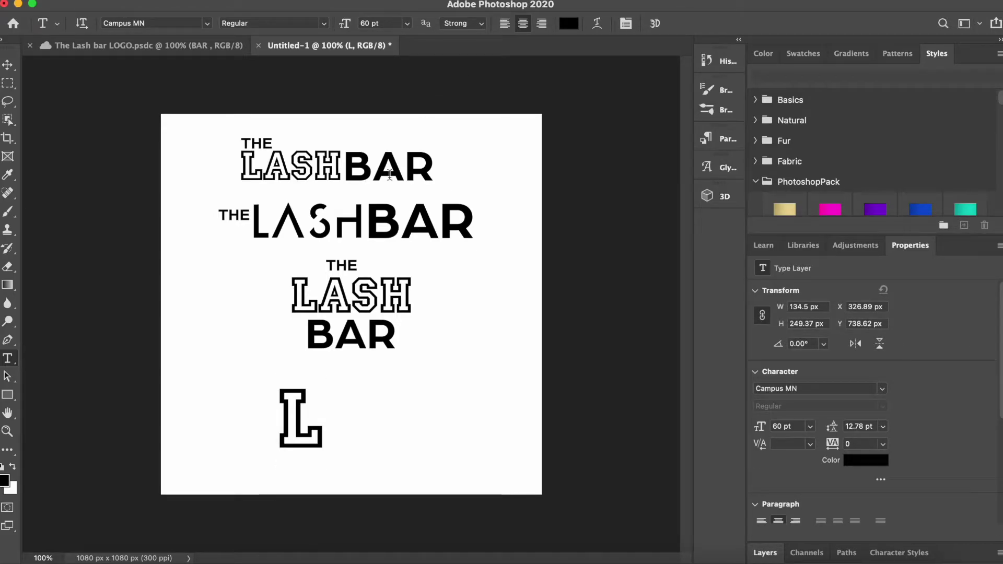
# Step: Add a 'B' in Arboria-Bold and place it beside the L
pyautogui.press('v')
pyautogui.press('t')
pyautogui.click(343, 396)
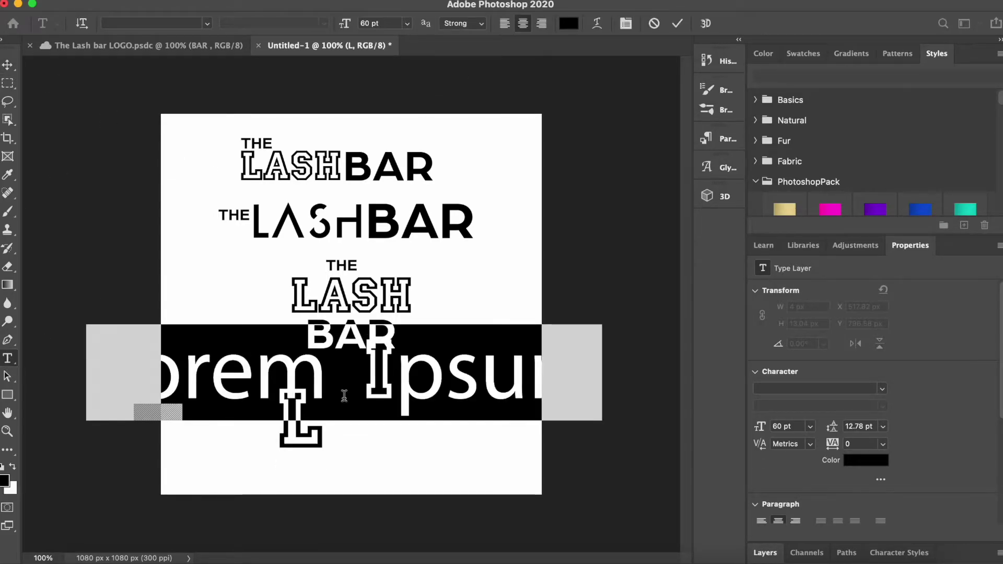
pyautogui.write('B')
pyautogui.hotkey('ctrl', 'a')
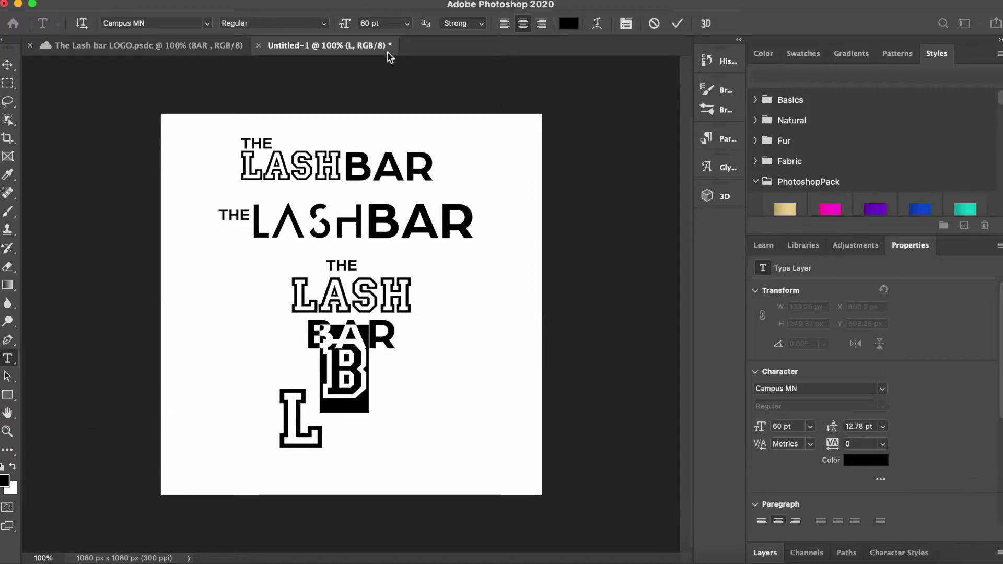
pyautogui.click(207, 23)
pyautogui.click(209, 123)
pyautogui.moveTo(366, 433); pyautogui.dragTo(381, 512)
pyautogui.click(677, 22)
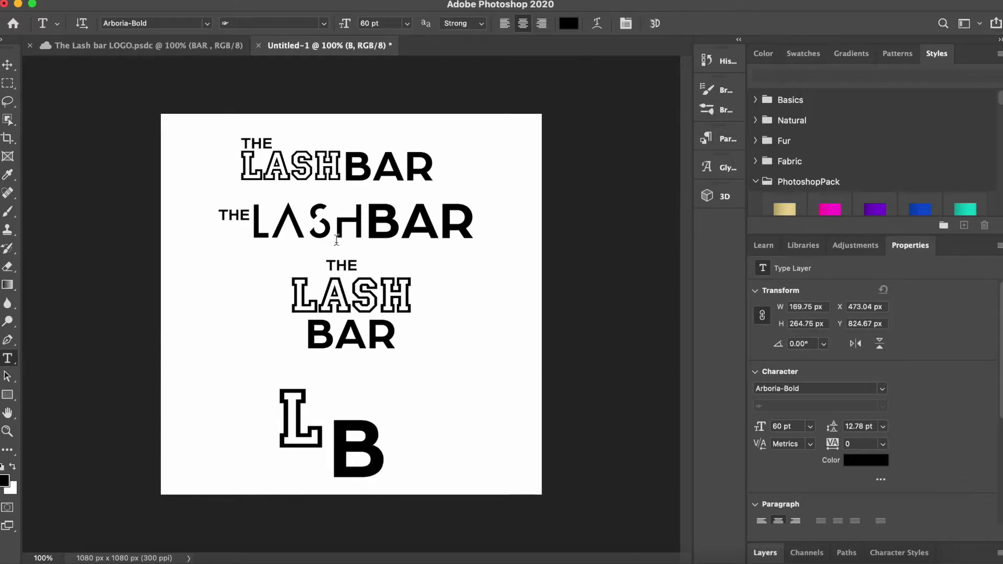
# Step: Move the L toward the B and align them on a common baseline
pyautogui.press('v')
pyautogui.moveTo(316, 446)
pyautogui.mouseDown()
pyautogui.moveTo(327, 436)
pyautogui.moveTo(352, 463)
pyautogui.mouseUp()
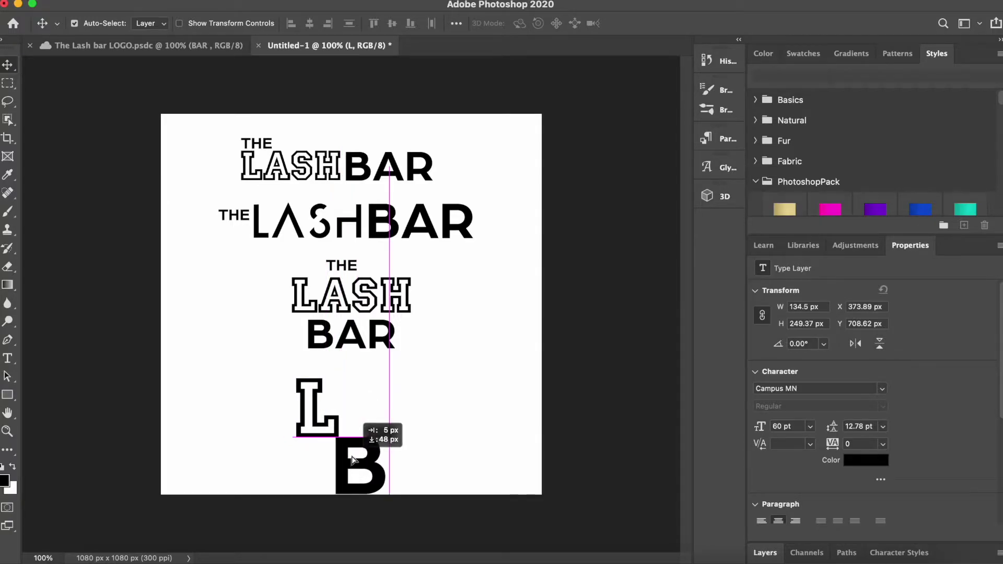
pyautogui.moveTo(352, 462); pyautogui.dragTo(359, 447)
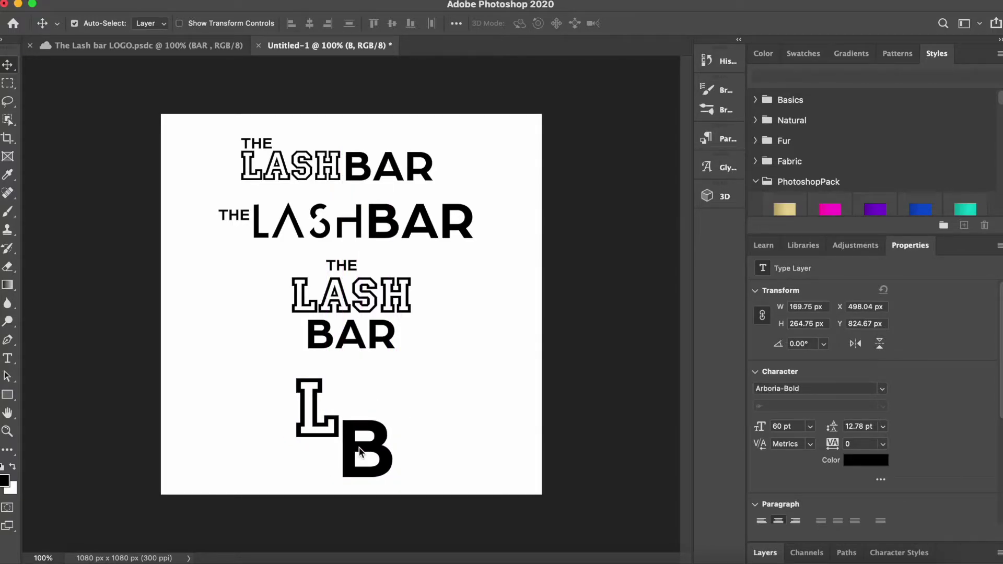
# Step: Draw a black circle around the L and B with the Ellipse tool
pyautogui.click(14, 401)
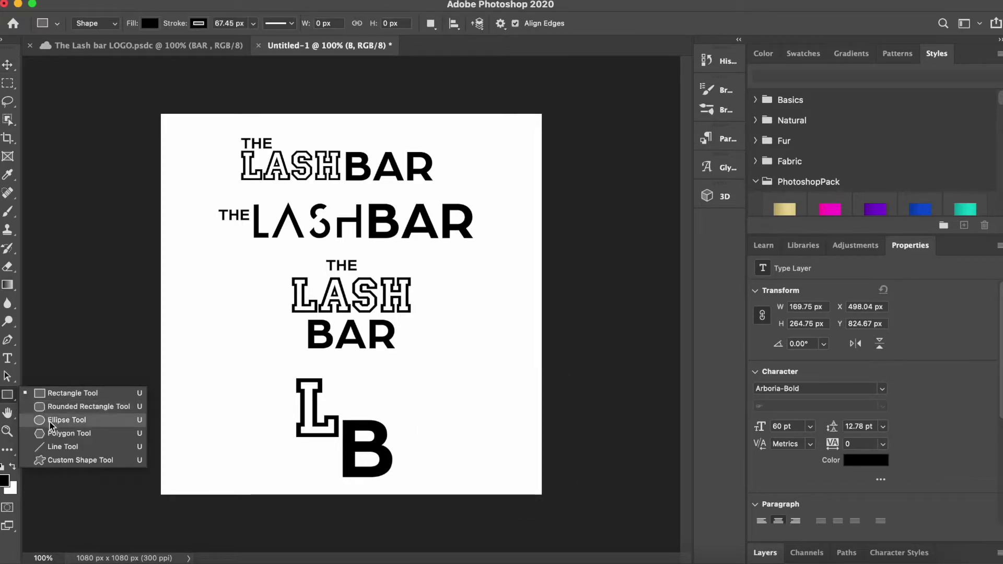
pyautogui.click(63, 419)
pyautogui.rightClick(413, 562)
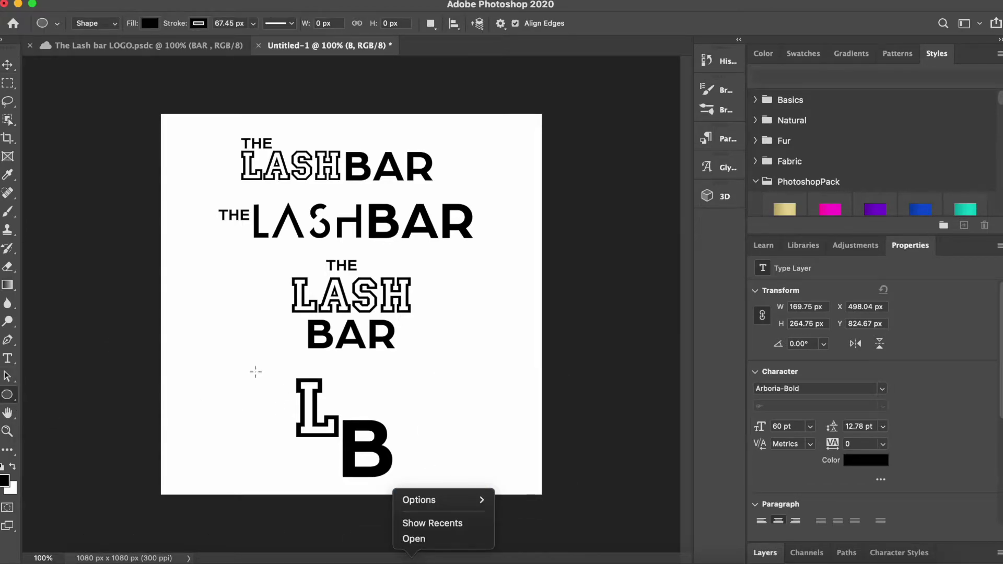
pyautogui.click(278, 365)
pyautogui.press('Escape')
pyautogui.moveTo(277, 365)
pyautogui.mouseDown()
pyautogui.moveTo(334, 445)
pyautogui.moveTo(414, 495)
pyautogui.mouseUp()
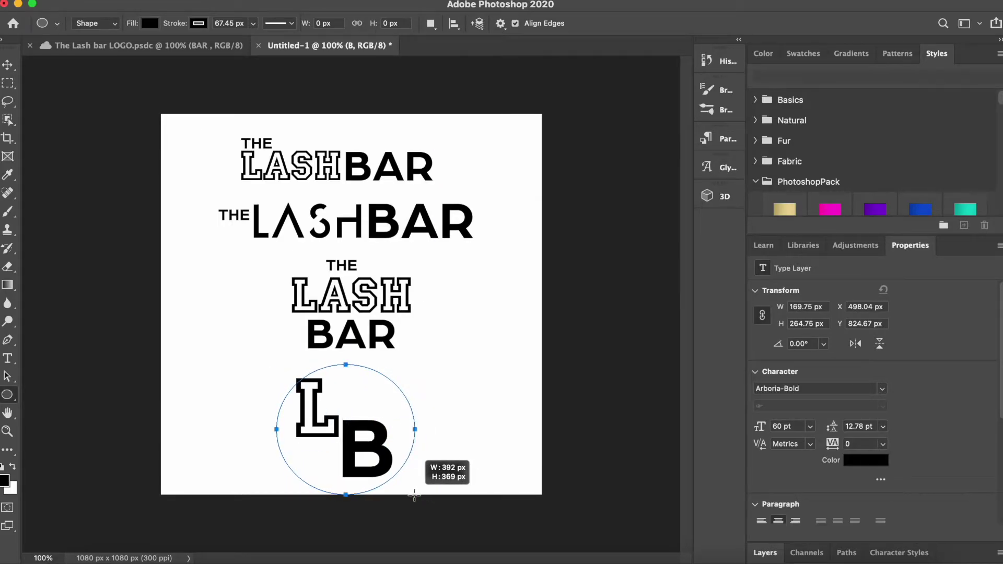
pyautogui.click(764, 552)
# Step: Free Transform the circle to about 105% of its size
pyautogui.click(99, 2)
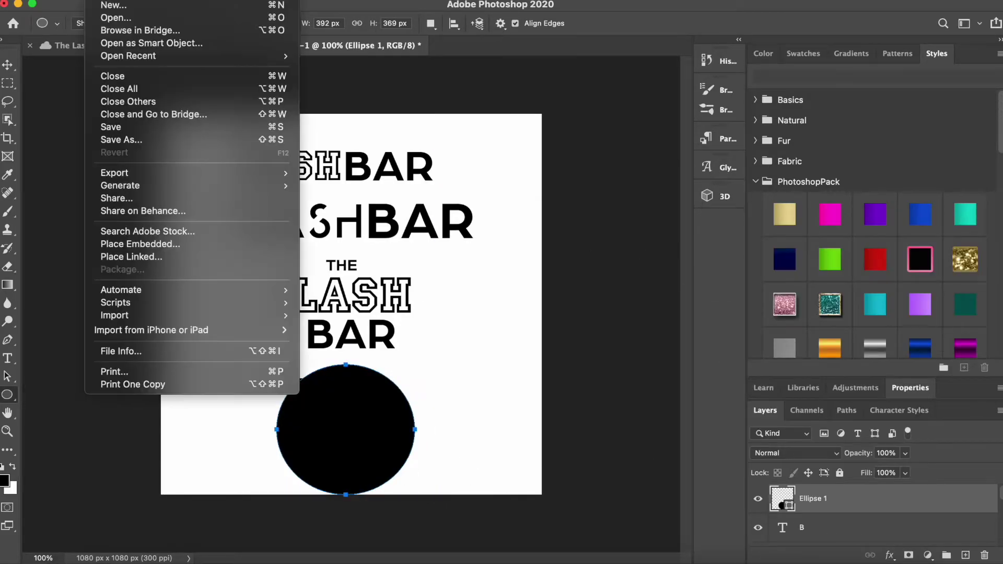
pyautogui.click(176, 286)
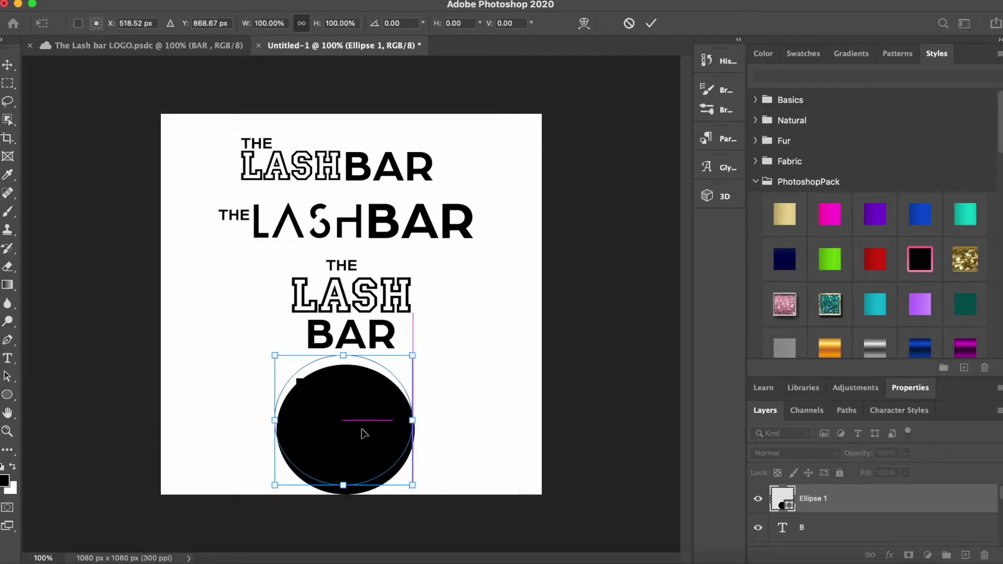
pyautogui.moveTo(413, 485); pyautogui.dragTo(419, 491)
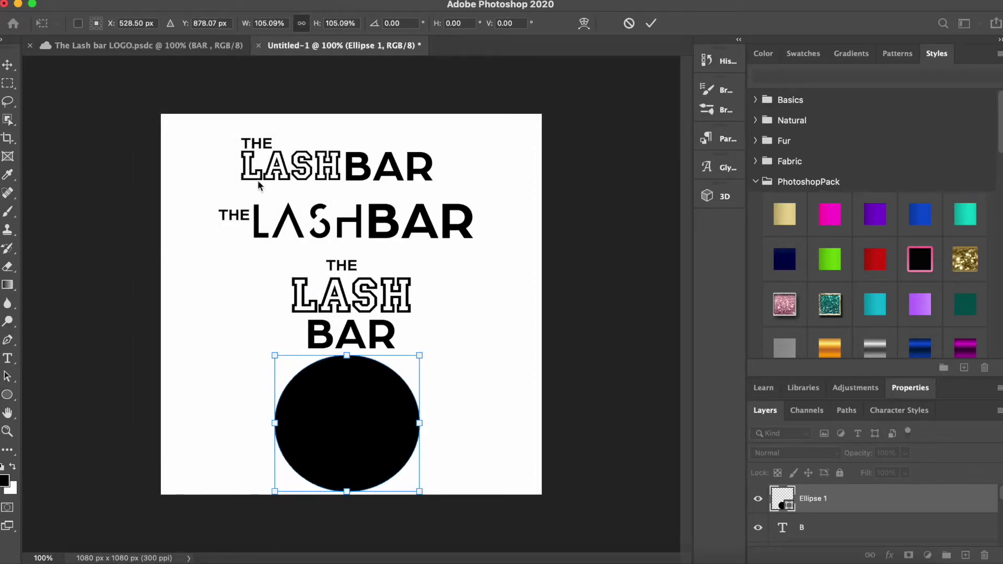
pyautogui.moveTo(862, 377); pyautogui.dragTo(862, 242)
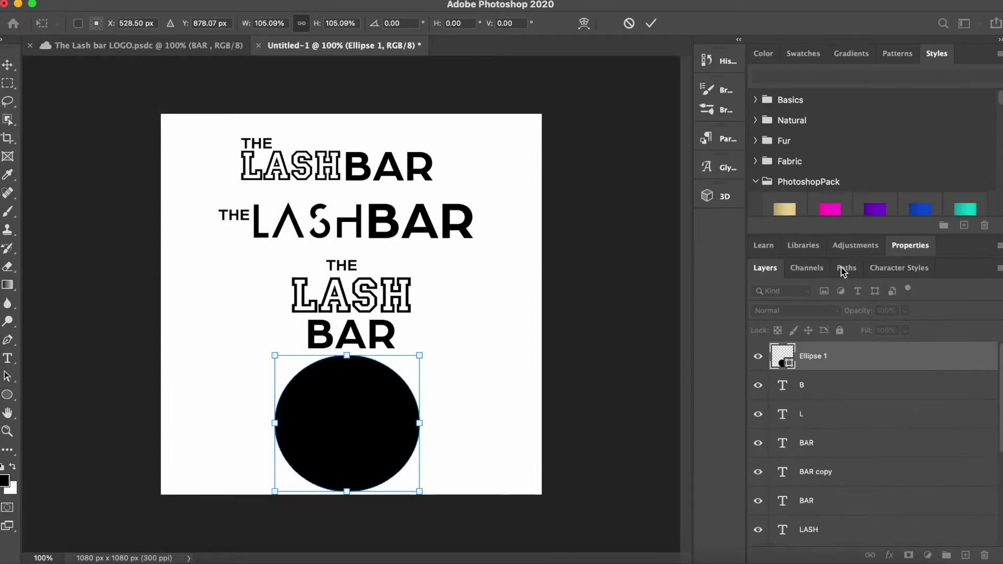
pyautogui.click(893, 244)
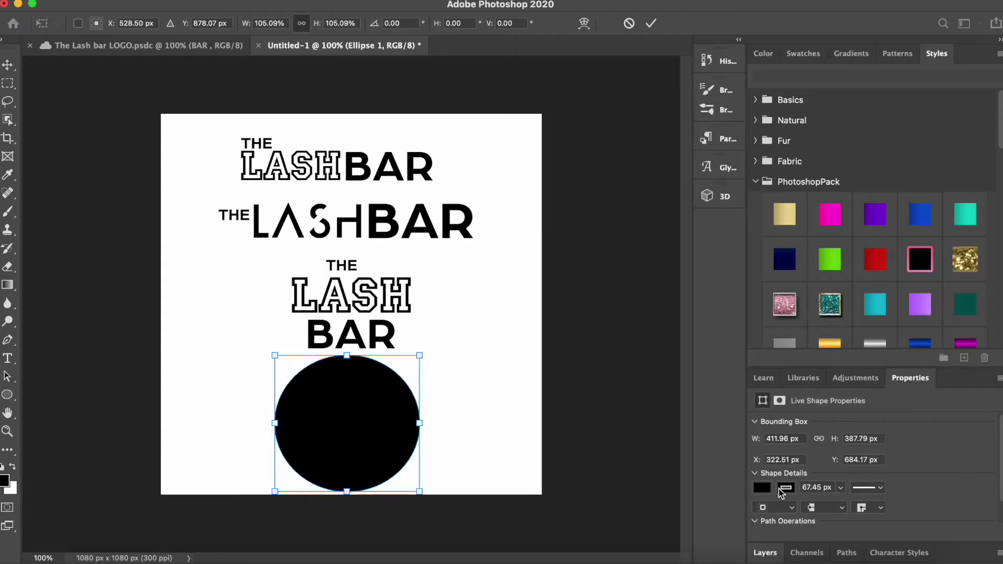
pyautogui.click(772, 553)
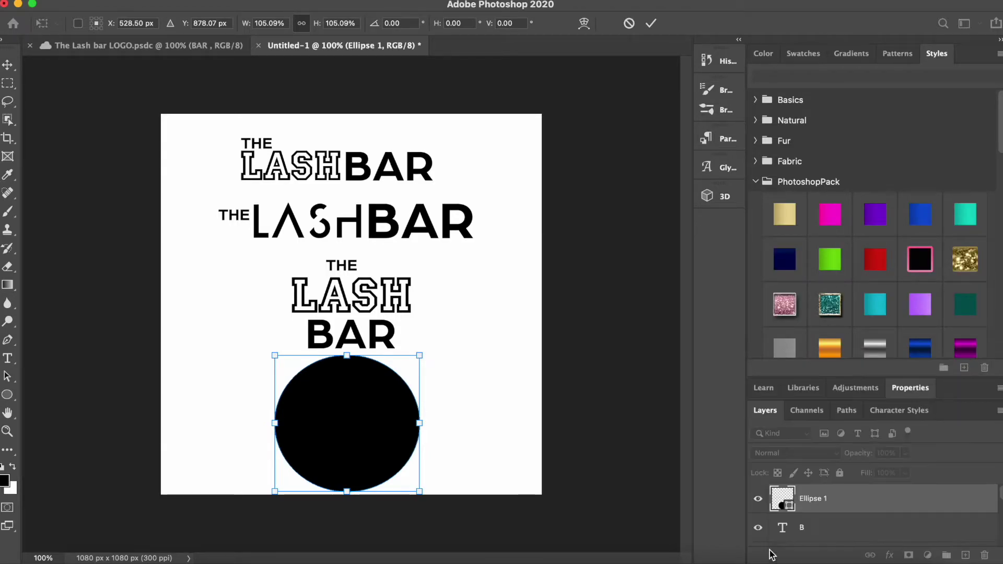
# Step: Remove the circle's fill and thin its stroke to 23.79 px
pyautogui.click(869, 503)
pyautogui.click(904, 389)
pyautogui.click(761, 487)
pyautogui.click(771, 356)
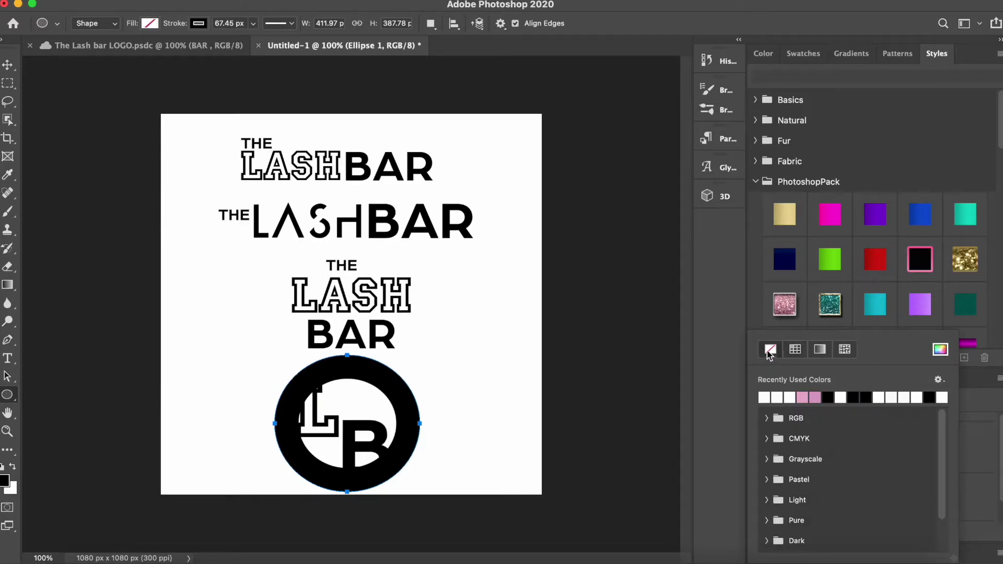
pyautogui.click(987, 401)
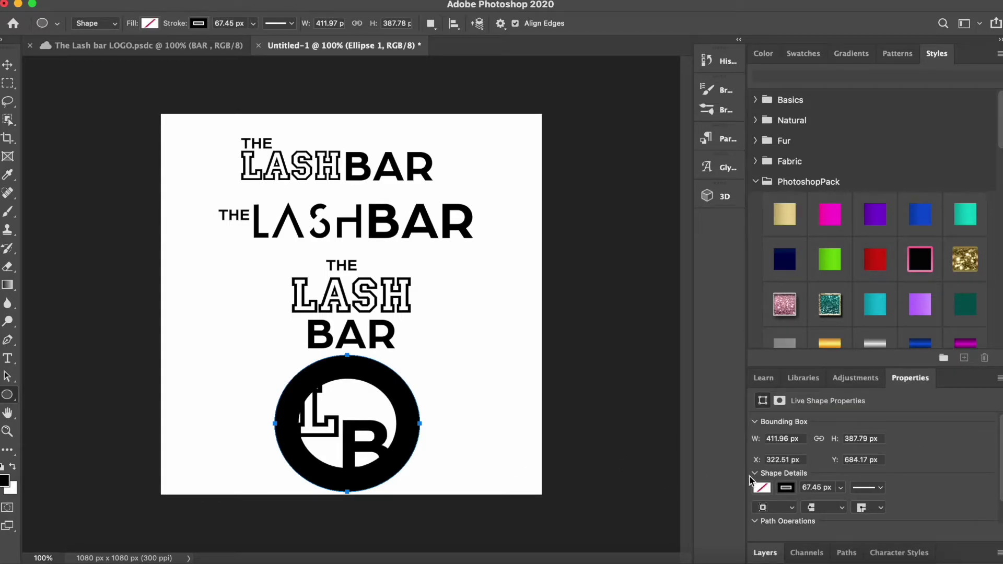
pyautogui.click(840, 488)
pyautogui.moveTo(842, 504); pyautogui.dragTo(820, 504)
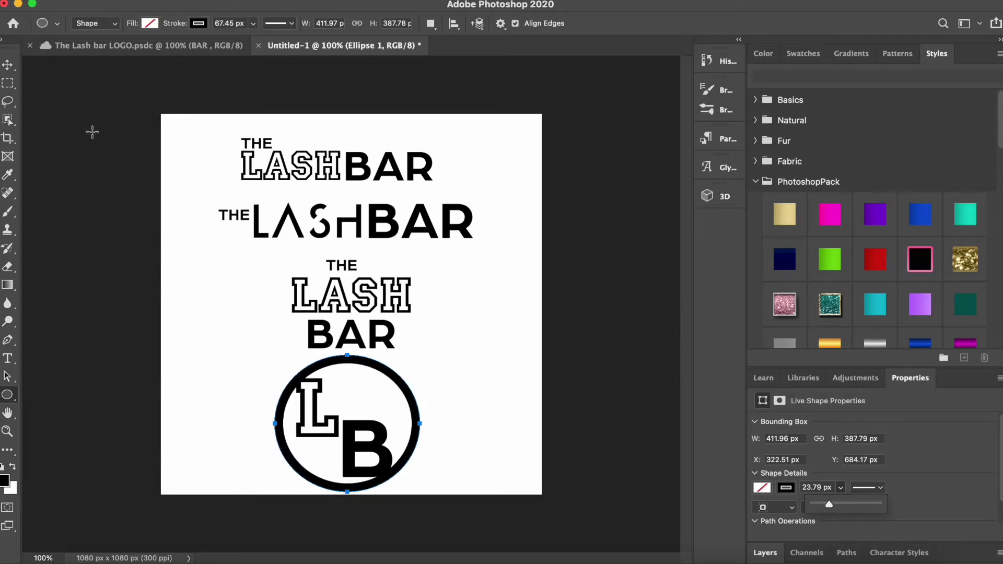
pyautogui.press('v')
pyautogui.click(446, 351)
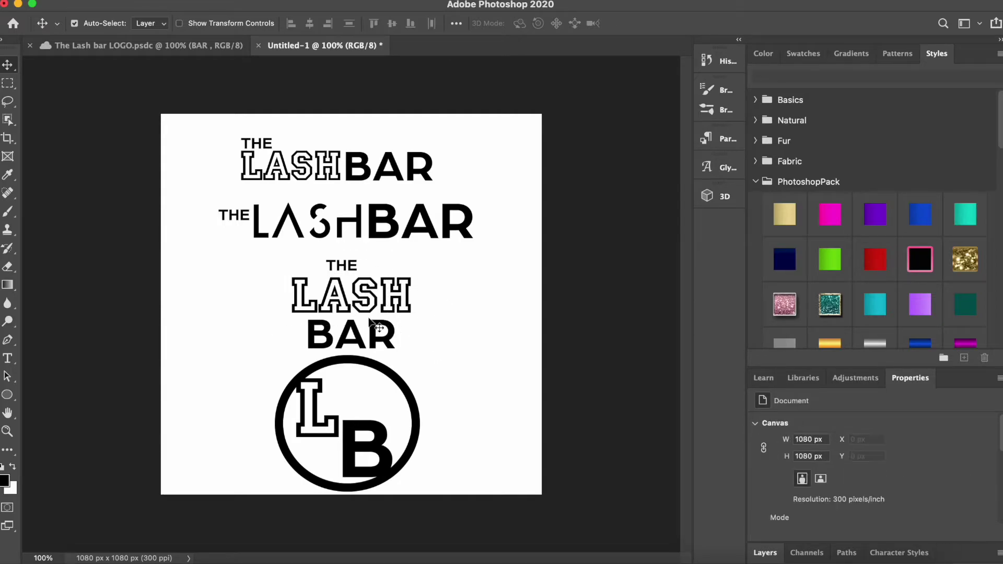
# Step: Move the stacked lockup left, shift the LB ring up-right, and scale it slightly
pyautogui.moveTo(397, 339); pyautogui.dragTo(288, 340)
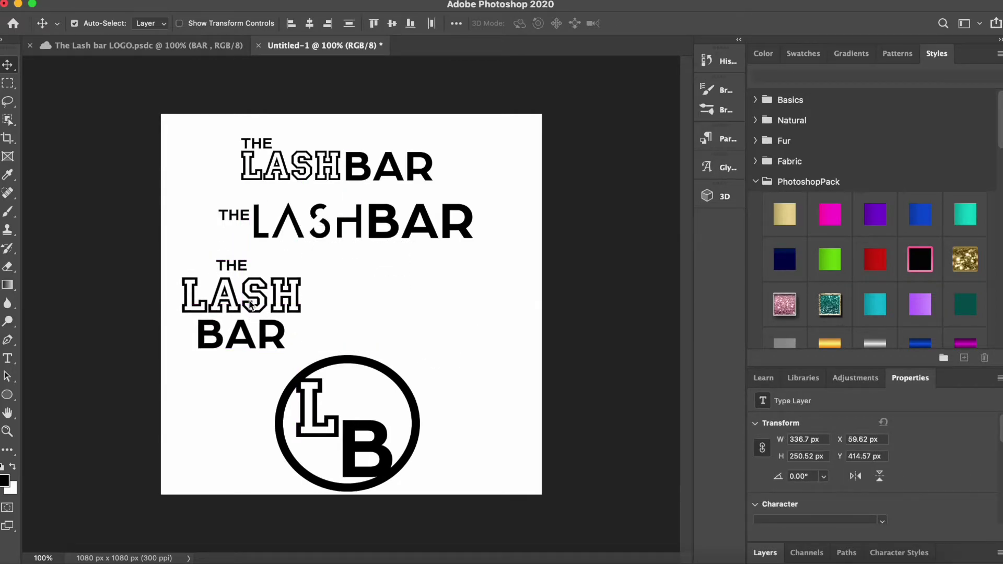
pyautogui.moveTo(352, 446); pyautogui.dragTo(408, 404)
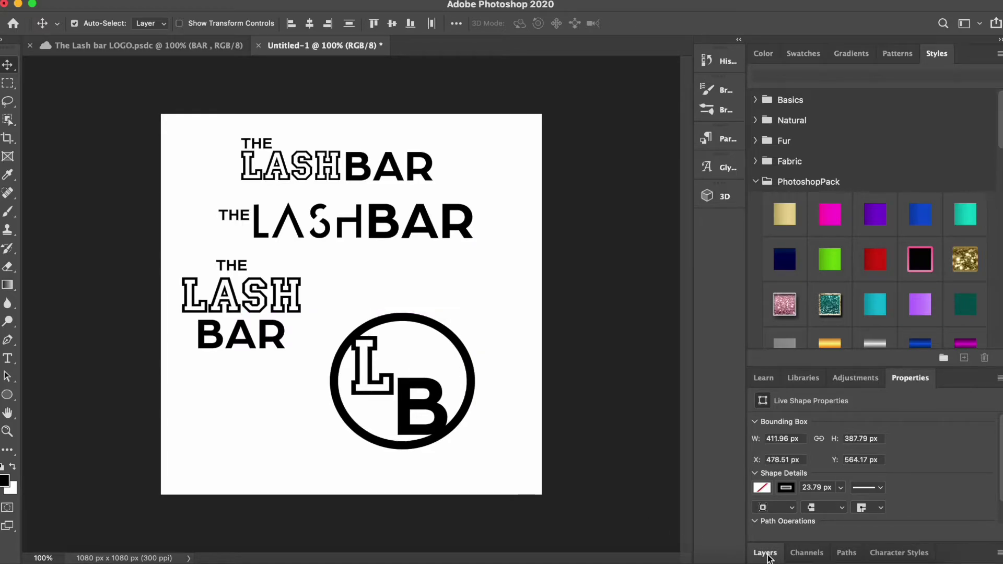
pyautogui.click(183, 284)
pyautogui.moveTo(331, 312); pyautogui.dragTo(327, 310)
pyautogui.click(765, 553)
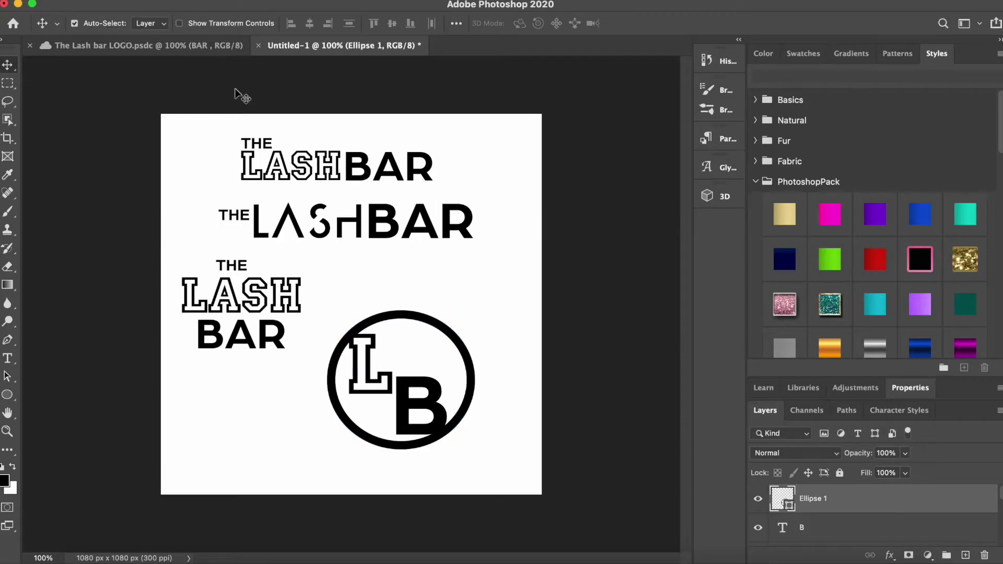
# Step: Free Transform the ring to about 111% and nudge it into position
pyautogui.click(173, 283)
pyautogui.moveTo(400, 307); pyautogui.dragTo(402, 303)
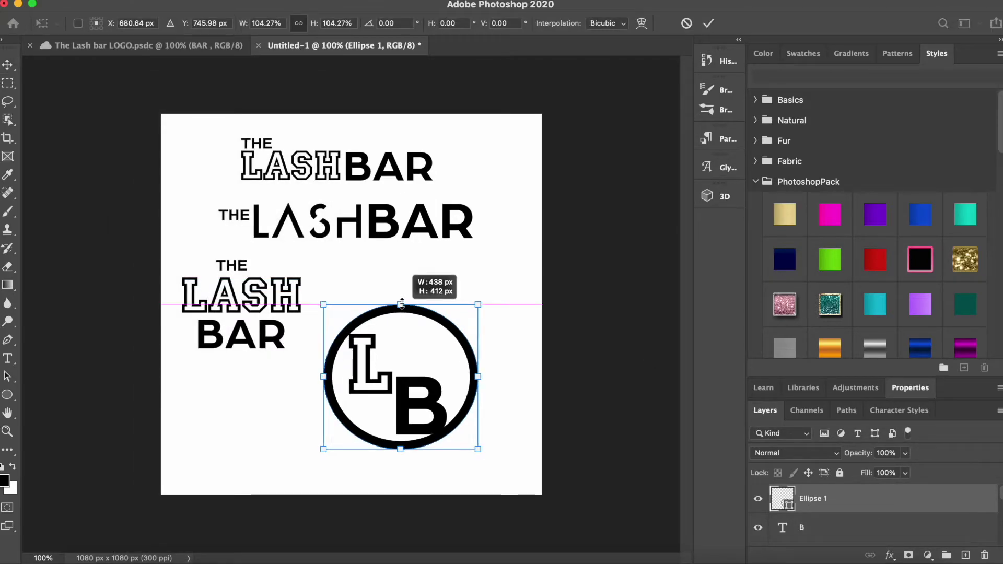
pyautogui.moveTo(400, 449); pyautogui.dragTo(401, 461)
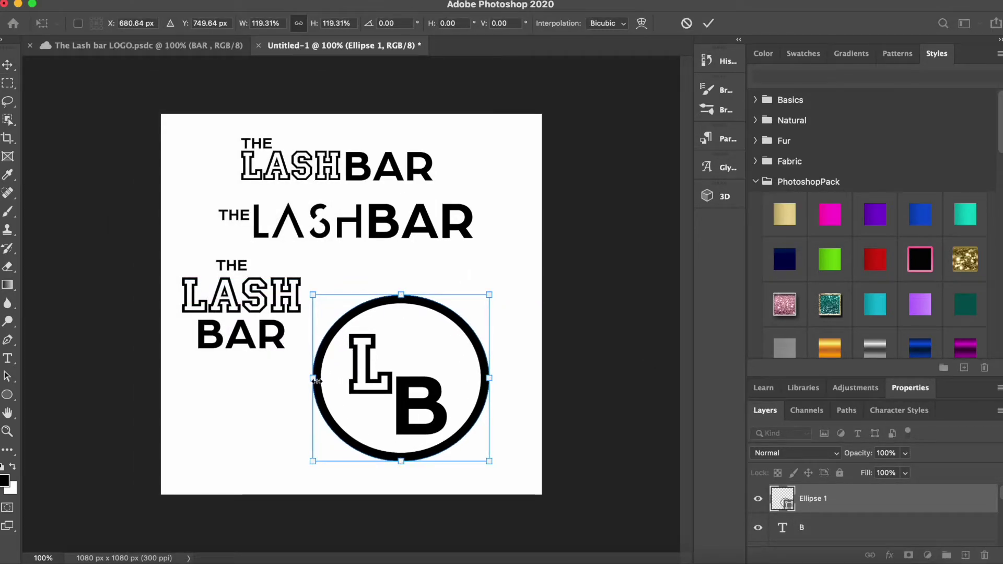
pyautogui.moveTo(313, 461); pyautogui.dragTo(321, 453)
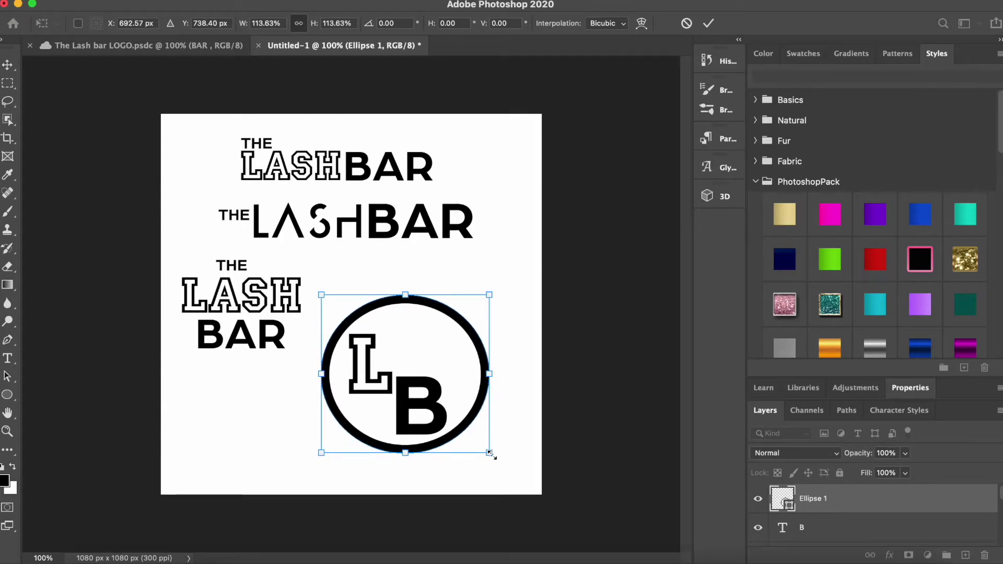
pyautogui.moveTo(490, 453); pyautogui.dragTo(484, 446)
pyautogui.moveTo(448, 353); pyautogui.dragTo(449, 358)
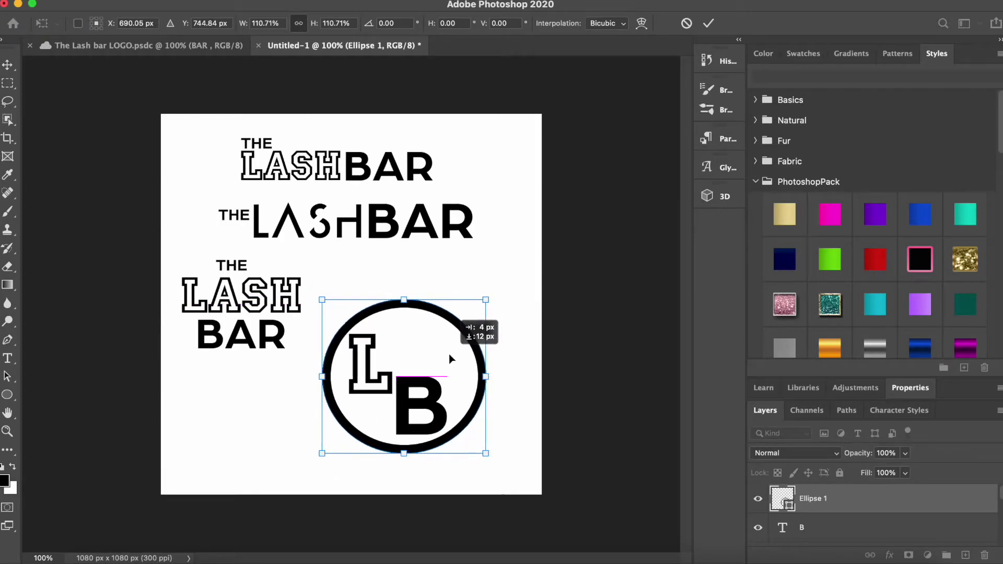
pyautogui.click(709, 23)
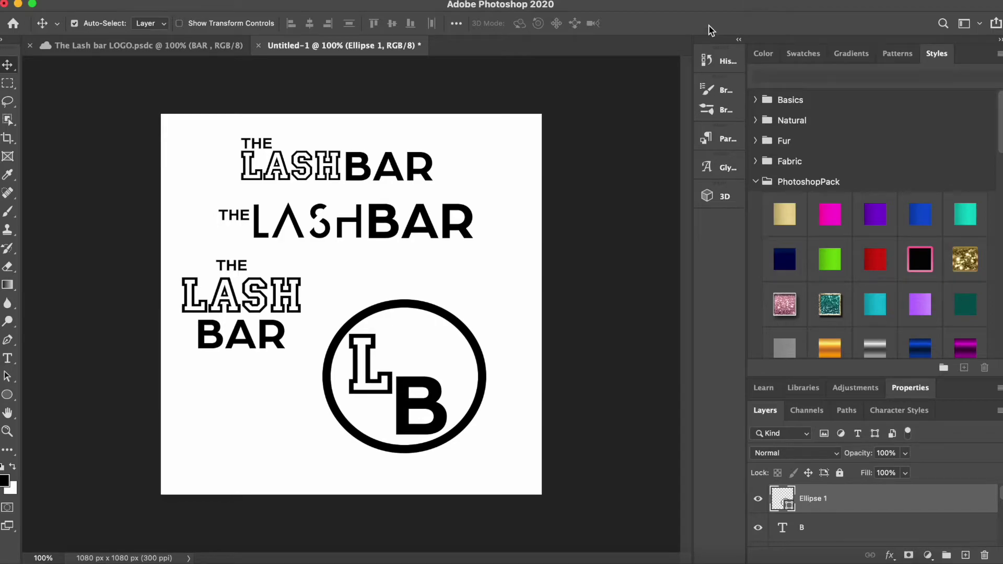
# Step: Tuck the B under the L's right side and open the text colour picker
pyautogui.click(380, 387)
pyautogui.moveTo(387, 395); pyautogui.dragTo(426, 368)
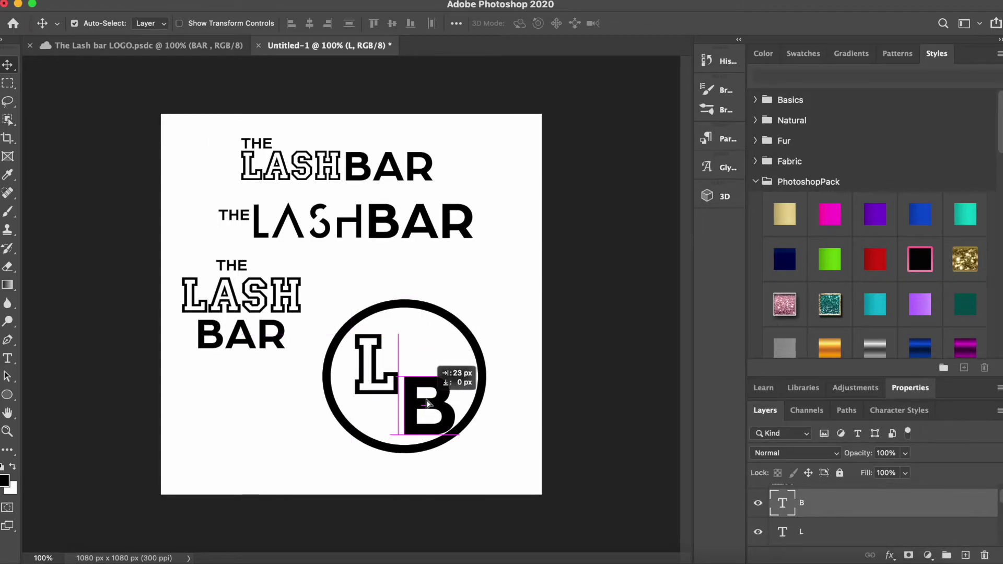
pyautogui.moveTo(427, 369); pyautogui.dragTo(424, 403)
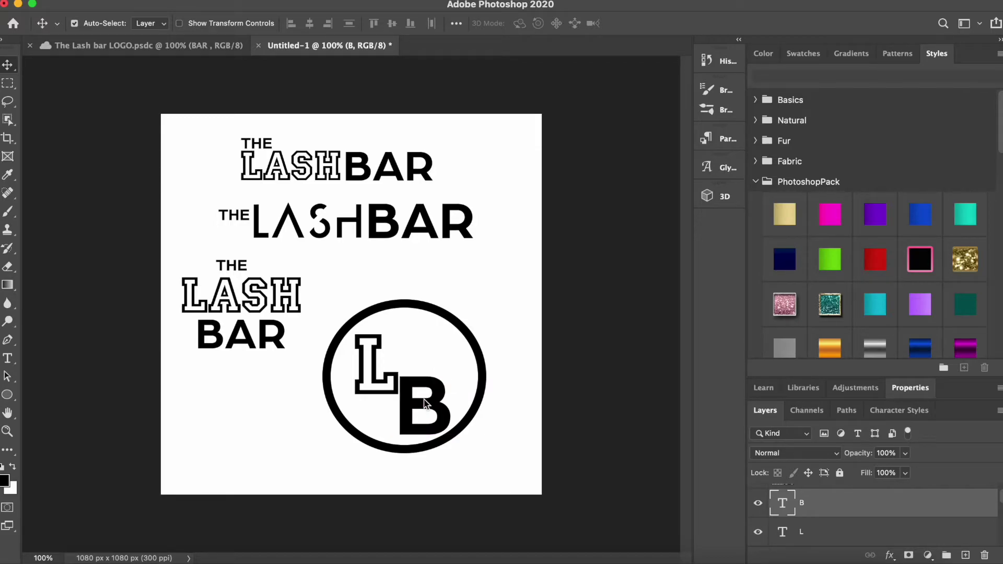
pyautogui.click(8, 358)
pyautogui.click(568, 25)
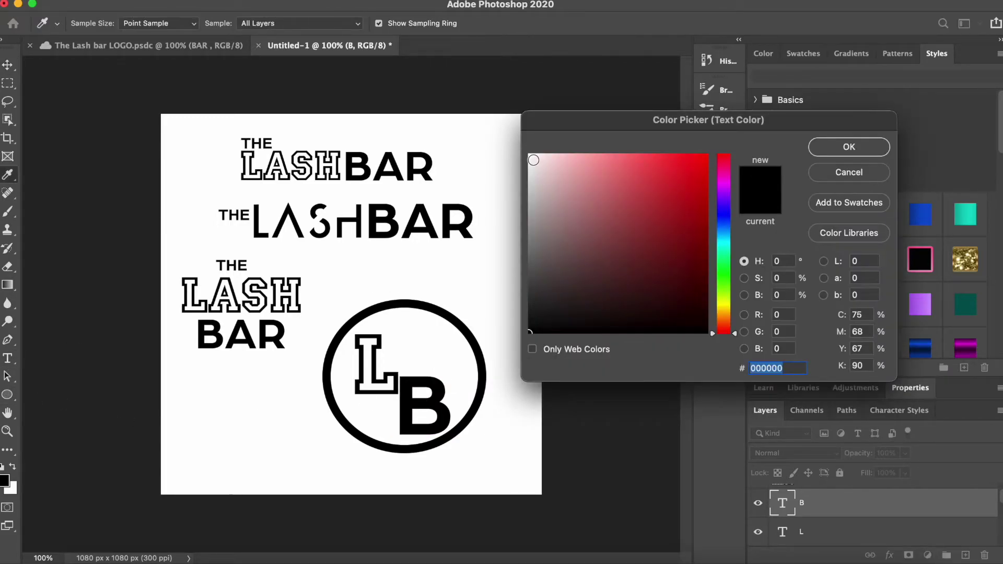
# Step: Try pale pink f5e6e6 on the B, then undo the colour change
pyautogui.write('f5e6e6')
pyautogui.click(810, 153)
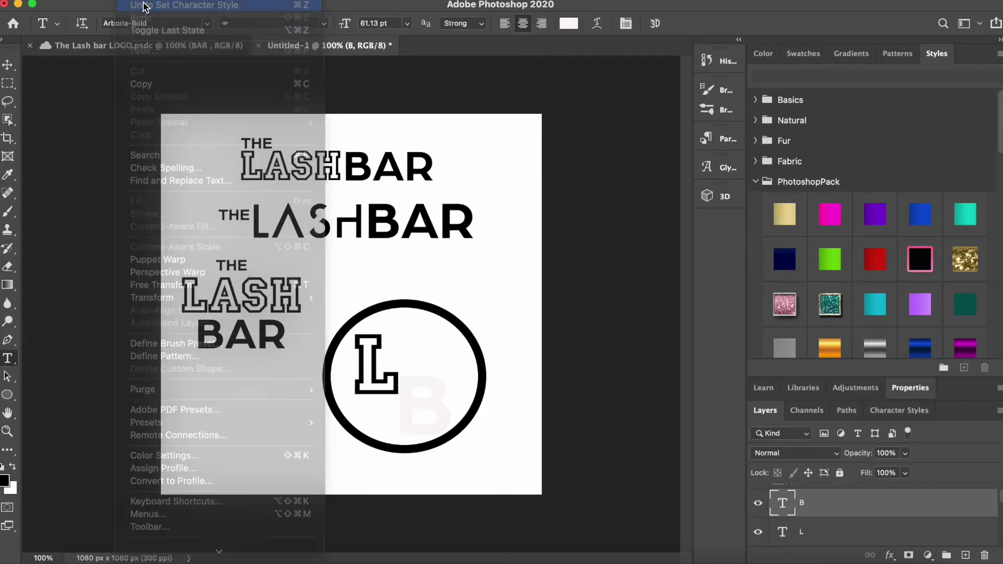
pyautogui.click(141, 7)
pyautogui.click(8, 66)
# Step: Set the text colour to white and start a text layer at the circle's top
pyautogui.scroll(1, 999, 499)
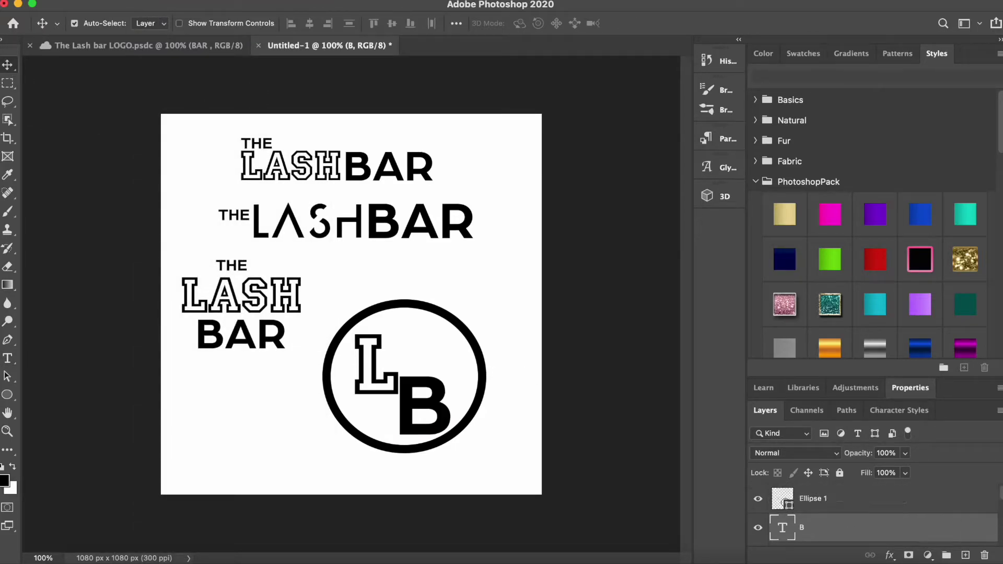
pyautogui.scroll(-1, 873, 517)
pyautogui.click(836, 531)
pyautogui.click(7, 358)
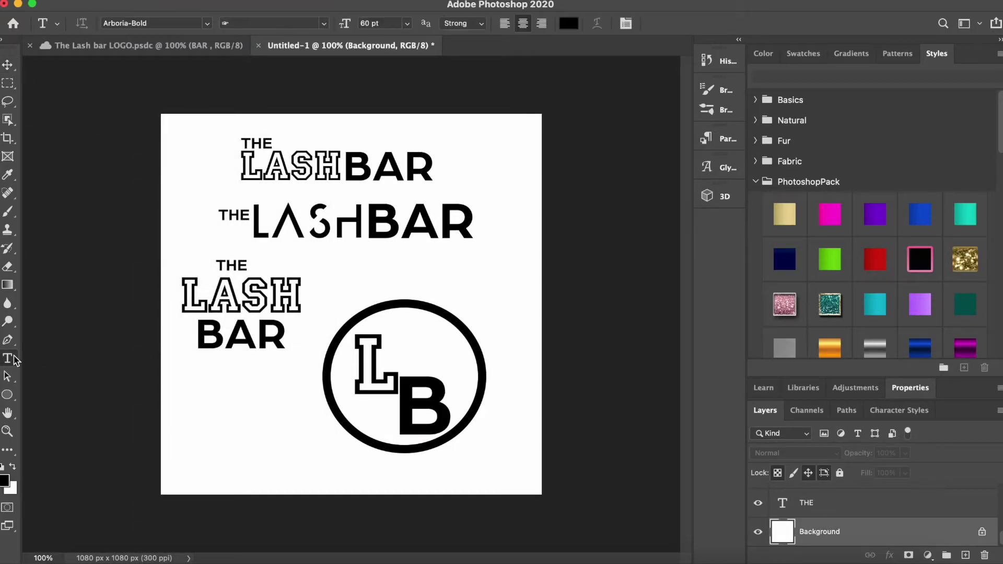
pyautogui.click(569, 23)
pyautogui.click(534, 160)
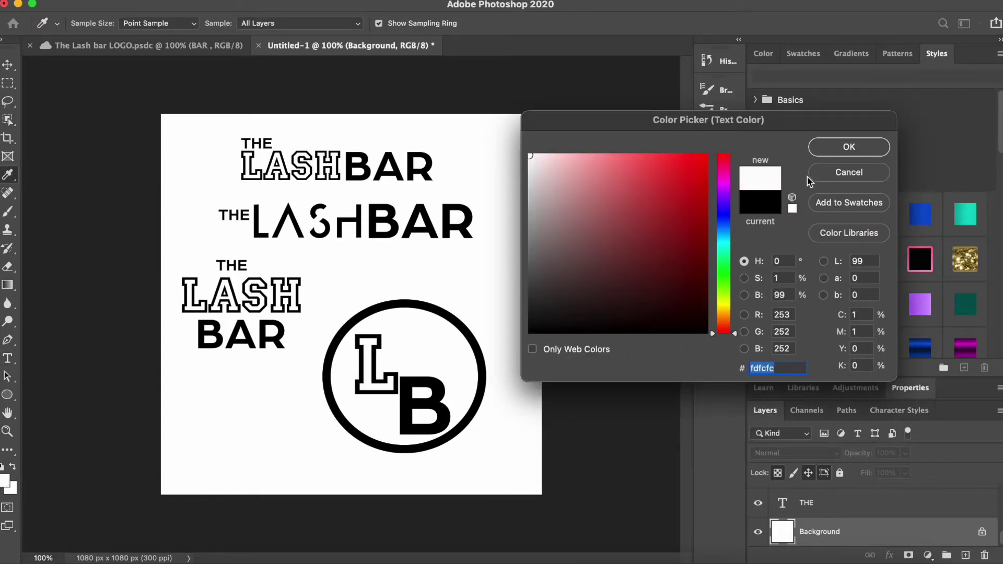
pyautogui.click(864, 145)
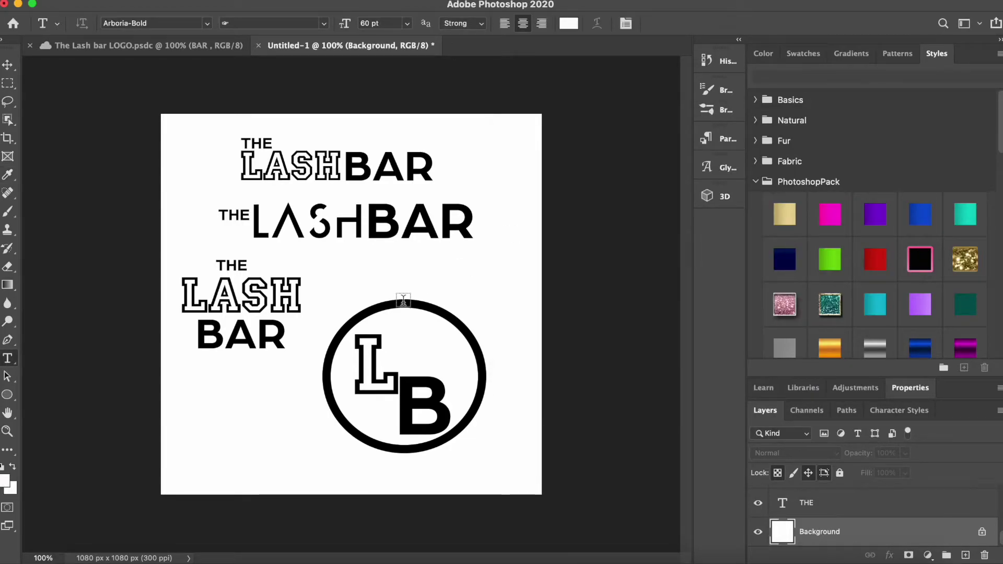
pyautogui.click(402, 299)
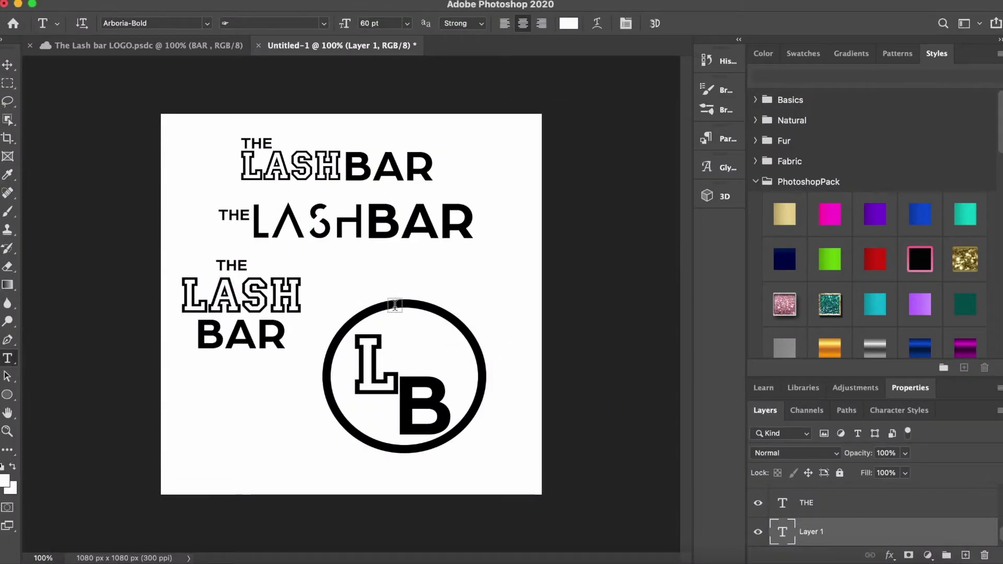
pyautogui.click(394, 306)
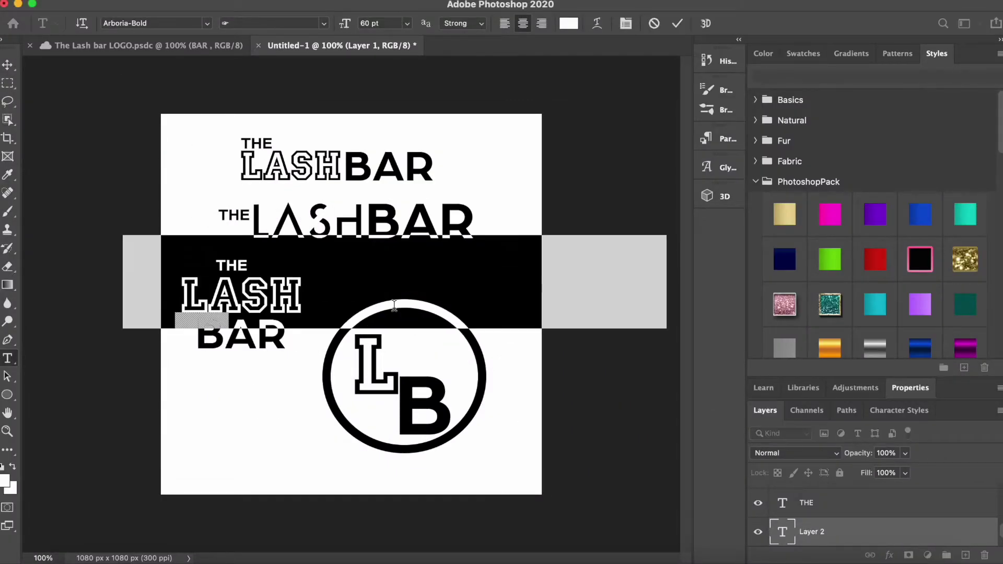
# Step: Delete the empty extra type layer and cancel a stray text entry
pyautogui.click(984, 554)
pyautogui.click(510, 197)
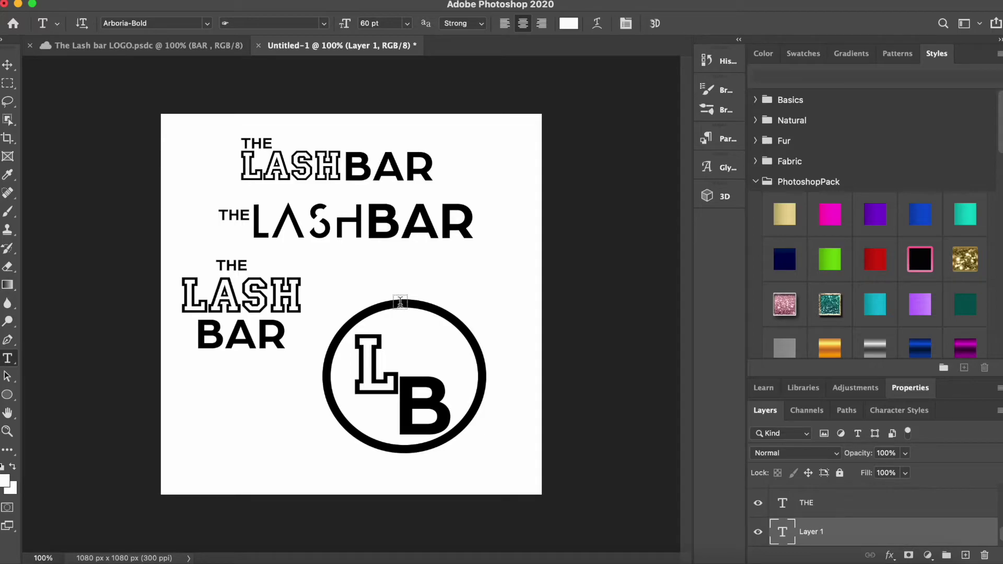
pyautogui.press('v')
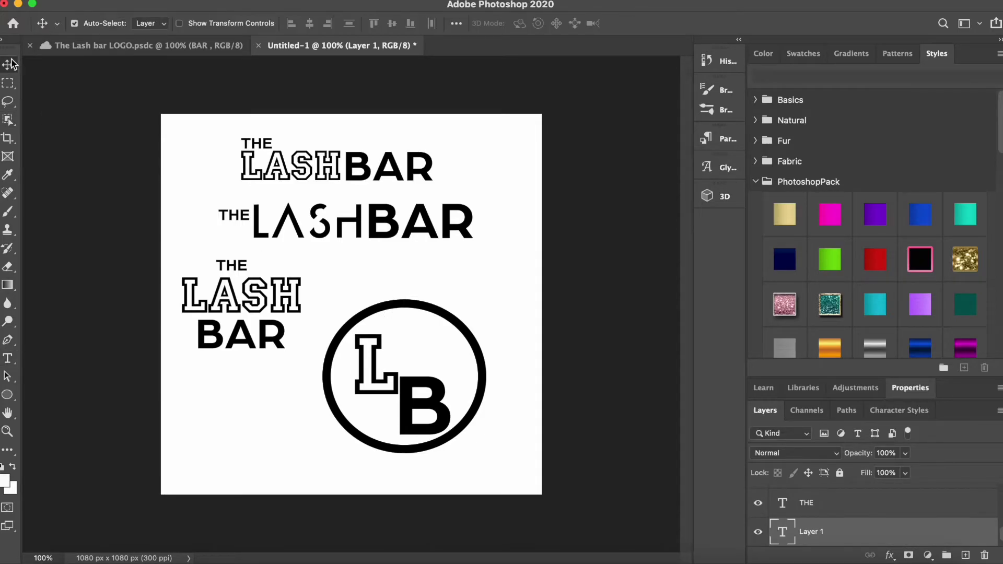
pyautogui.click(11, 360)
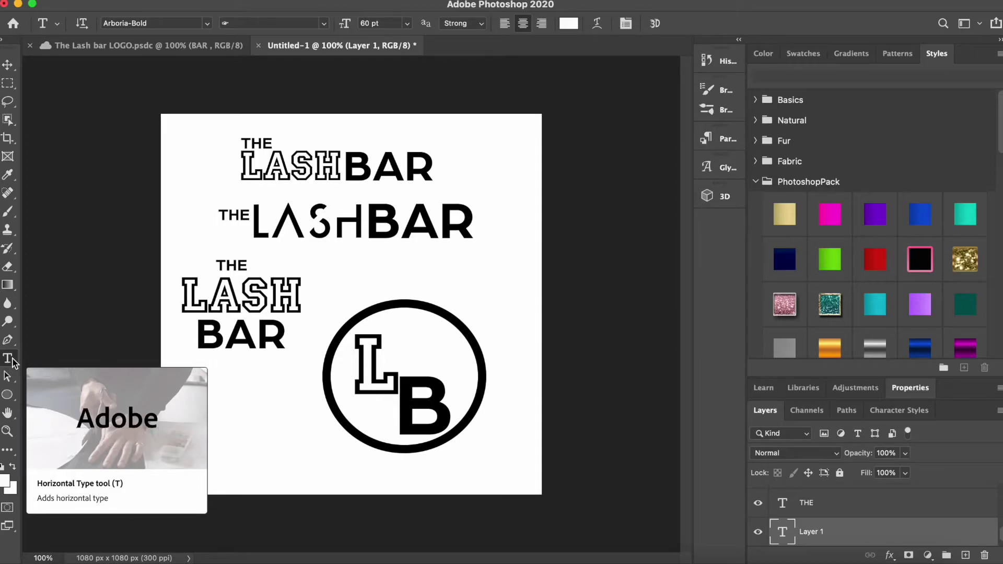
pyautogui.rightClick(11, 362)
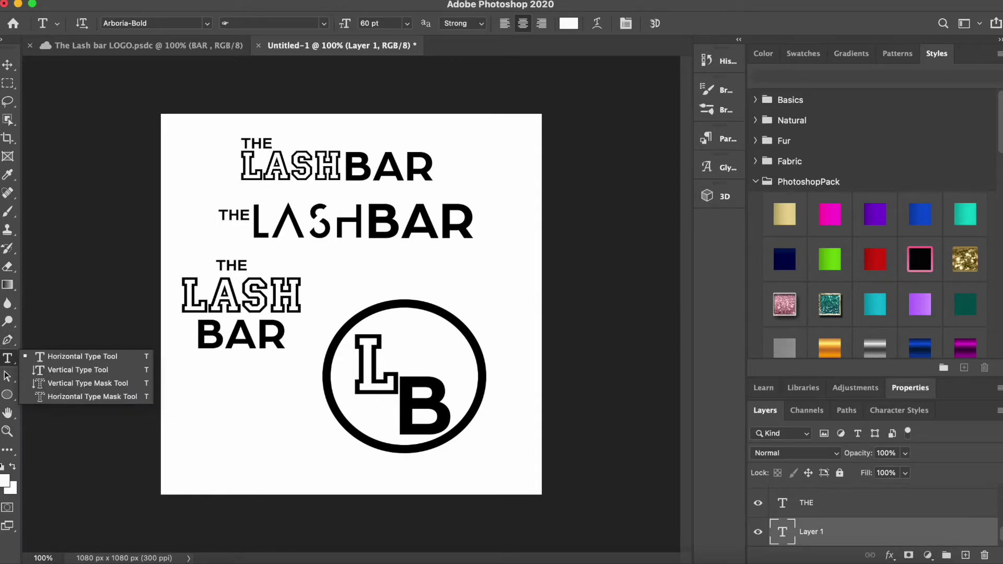
pyautogui.click(398, 305)
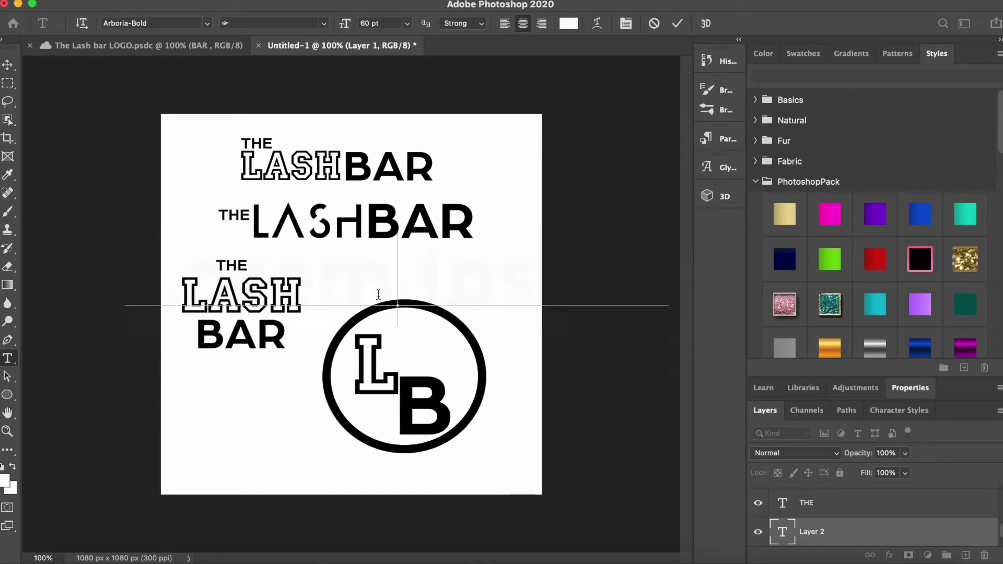
pyautogui.press('Escape')
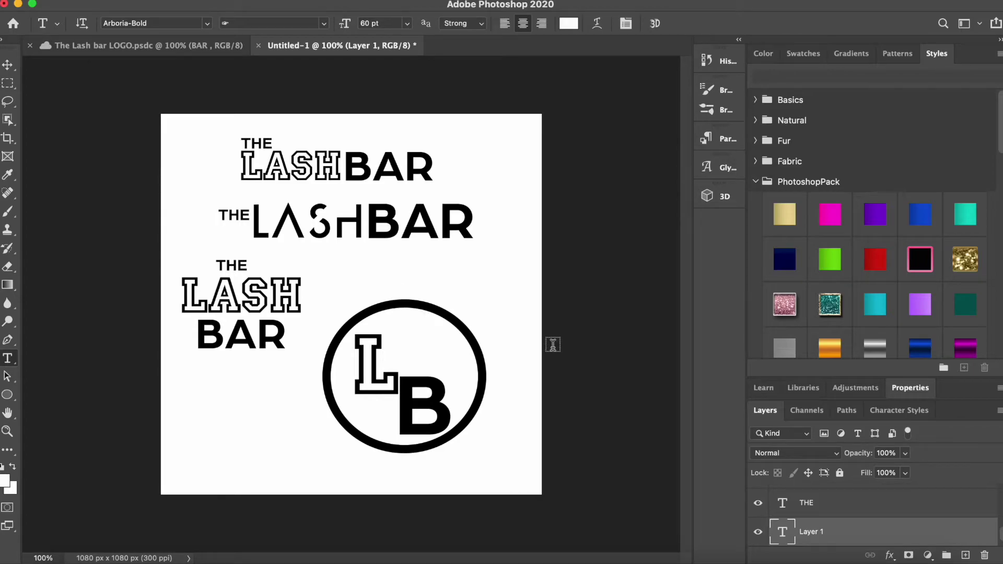
# Step: With Ellipse 1 selected, add 10 pt text running along the circle's outline
pyautogui.scroll(-3, 850, 516)
pyautogui.scroll(3, 850, 515)
pyautogui.click(850, 501)
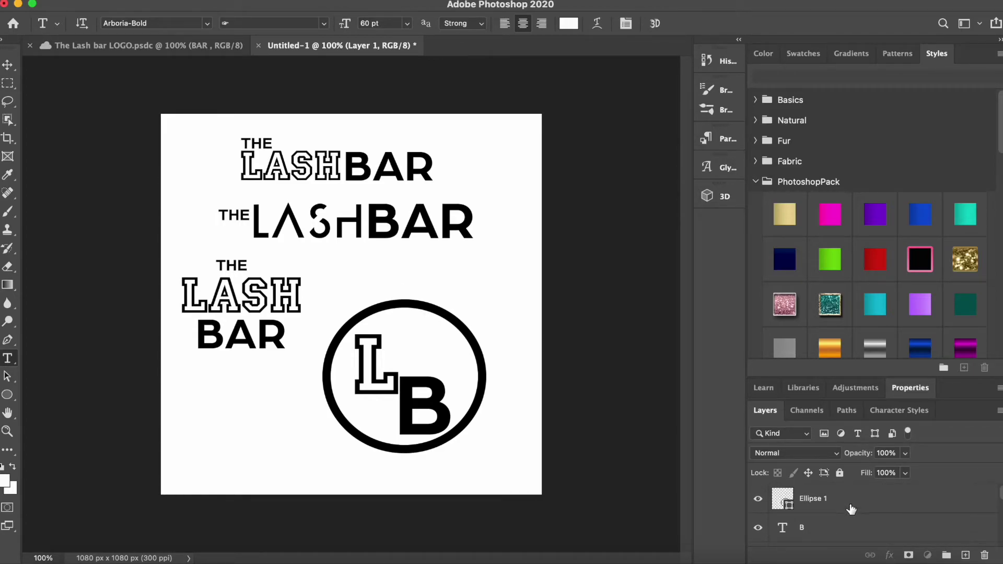
pyautogui.click(401, 298)
pyautogui.click(408, 23)
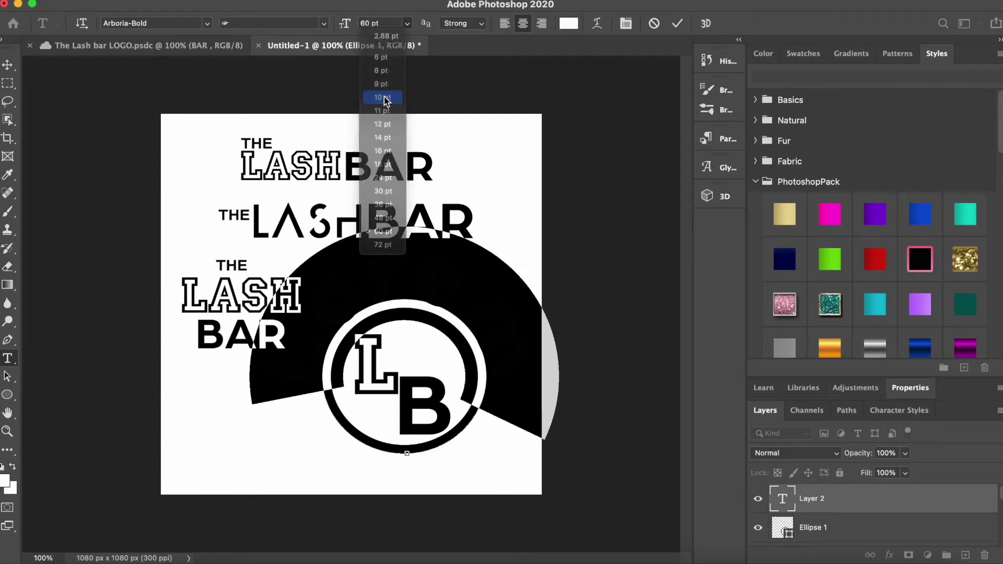
pyautogui.click(384, 96)
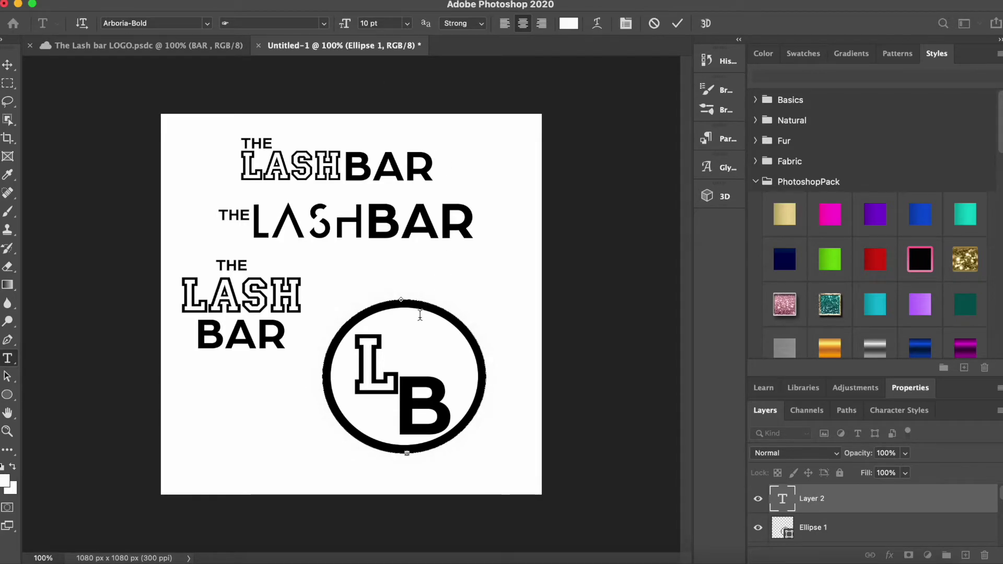
pyautogui.click(7, 65)
# Step: Move the circular text onto the ring and set it to 6 pt
pyautogui.moveTo(429, 286); pyautogui.dragTo(429, 305)
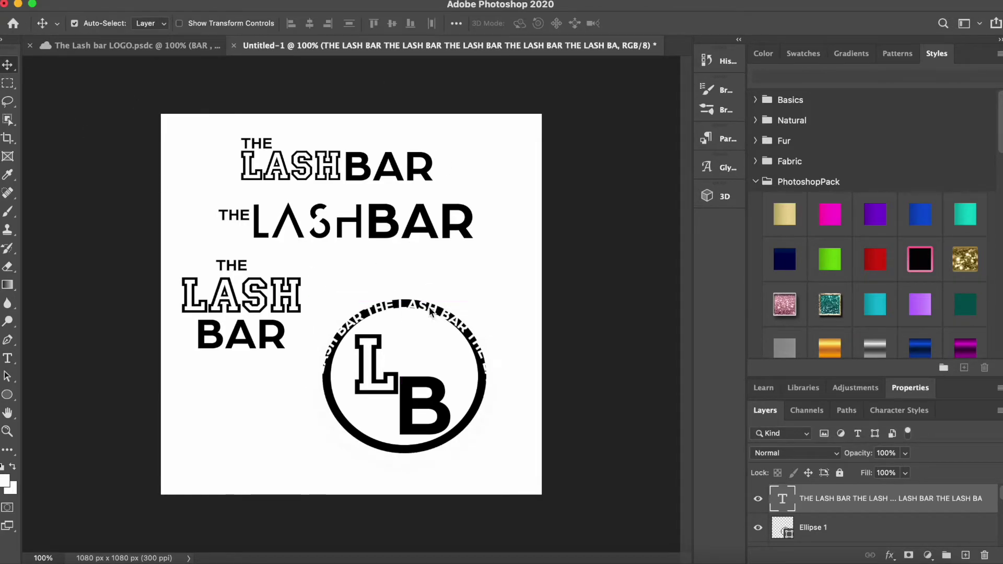
pyautogui.press('t')
pyautogui.click(407, 23)
pyautogui.click(387, 70)
pyautogui.click(407, 23)
pyautogui.click(381, 57)
pyautogui.hotkey('ctrl', 'z')
pyautogui.hotkey('ctrl', 'z')
pyautogui.click(407, 23)
pyautogui.click(381, 57)
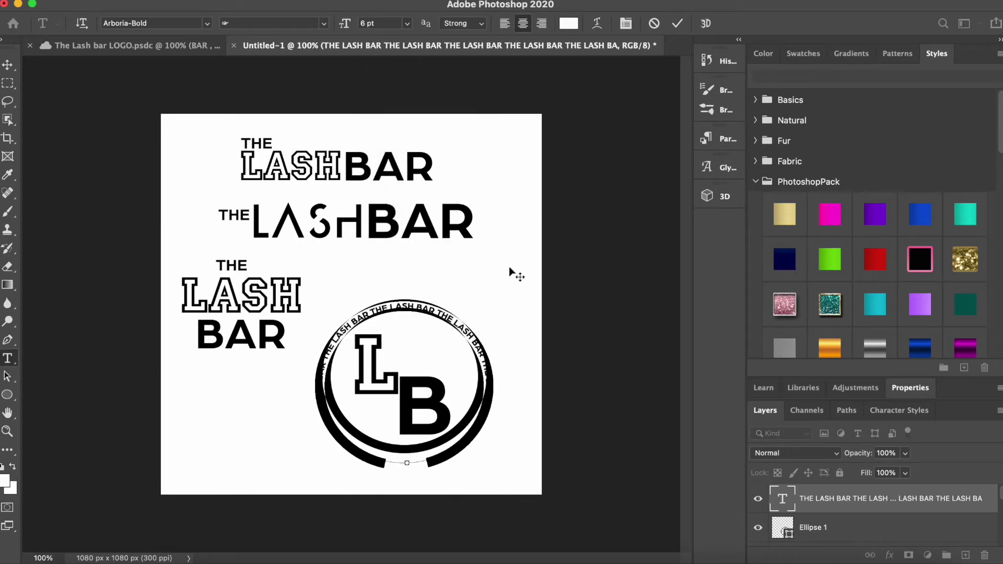
# Step: Free Transform the circular text down to about 91%
pyautogui.click(128, 1)
pyautogui.click(156, 282)
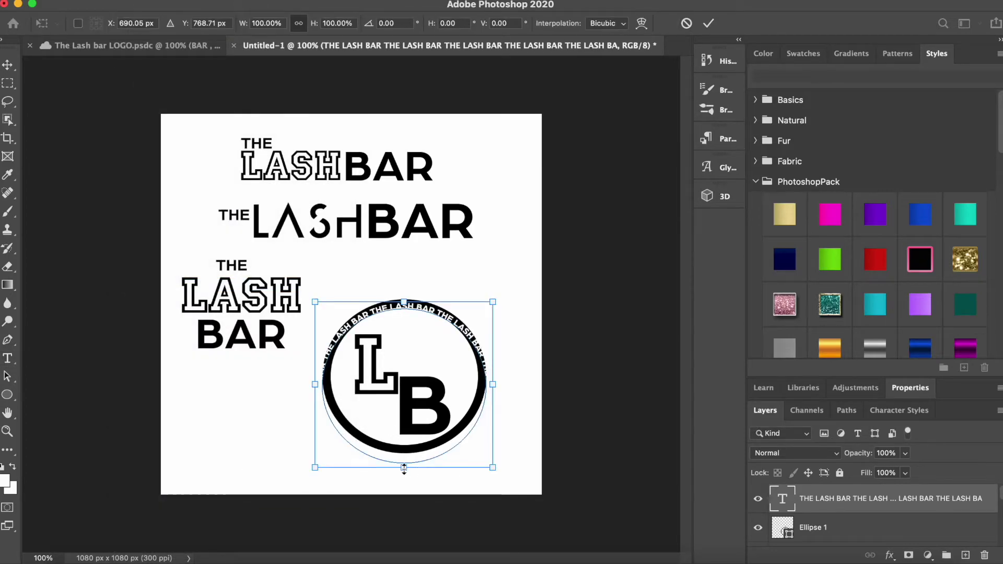
pyautogui.moveTo(406, 460); pyautogui.dragTo(403, 453)
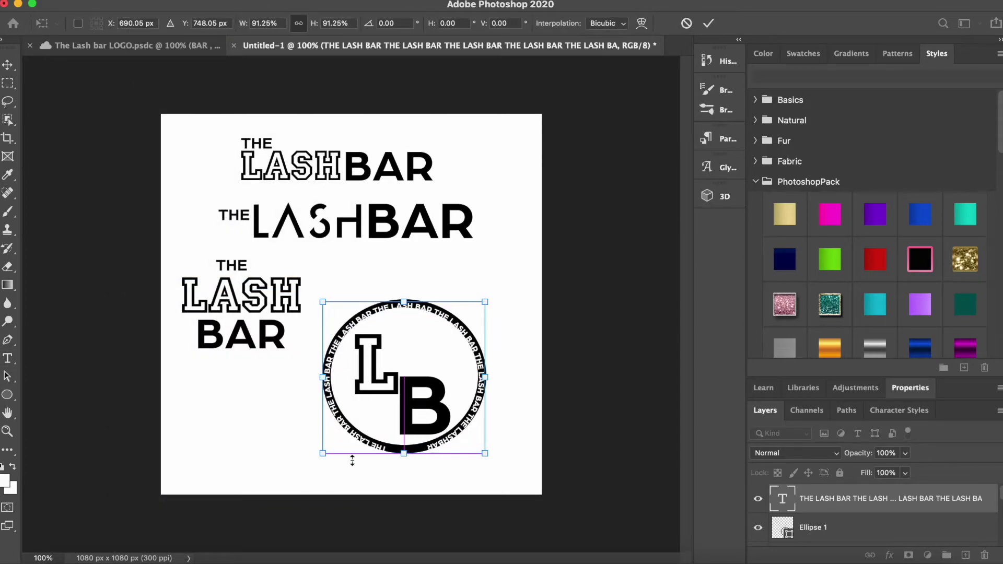
pyautogui.moveTo(319, 454); pyautogui.dragTo(322, 452)
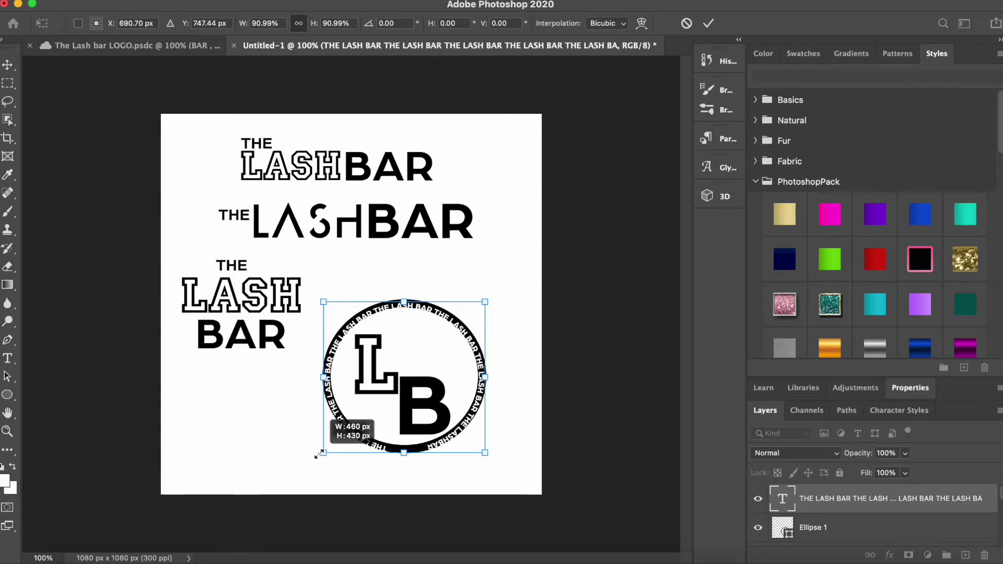
pyautogui.click(708, 24)
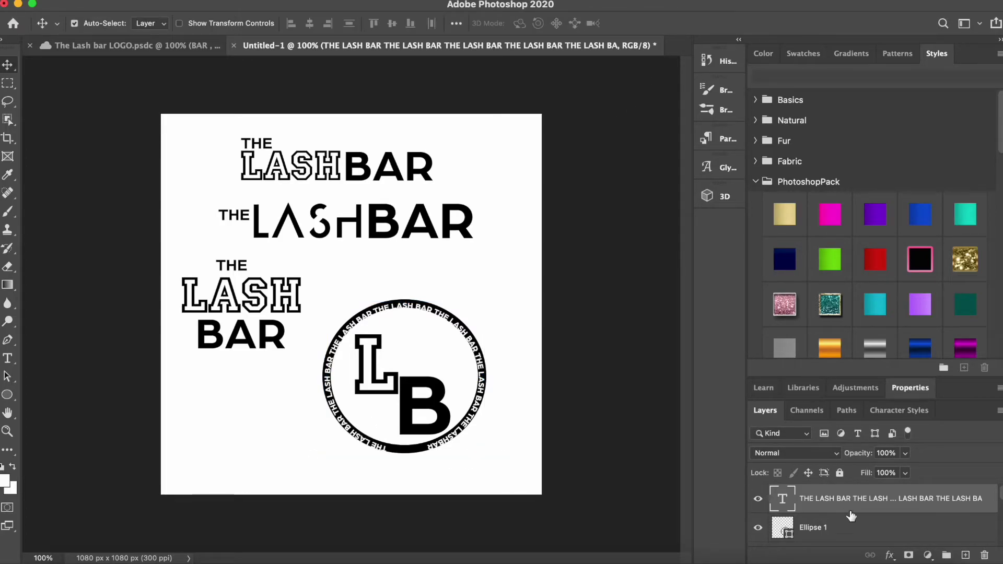
# Step: Thicken the Ellipse 1 ring's stroke to 37.43 px
pyautogui.click(852, 528)
pyautogui.click(910, 388)
pyautogui.click(830, 487)
pyautogui.moveTo(842, 504); pyautogui.dragTo(845, 506)
pyautogui.click(765, 552)
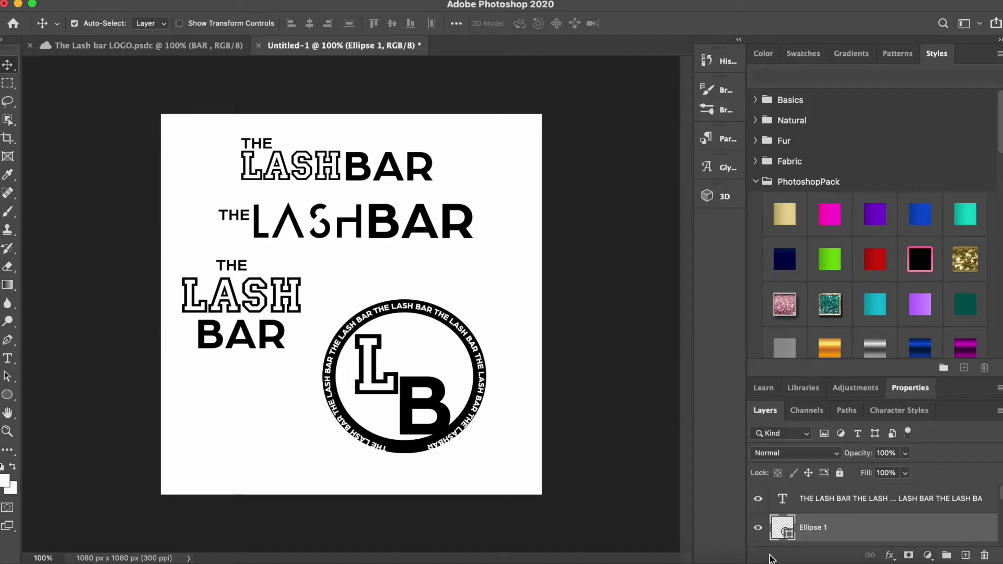
# Step: Resize the circular text to about 98% and nudge it into place
pyautogui.click(888, 498)
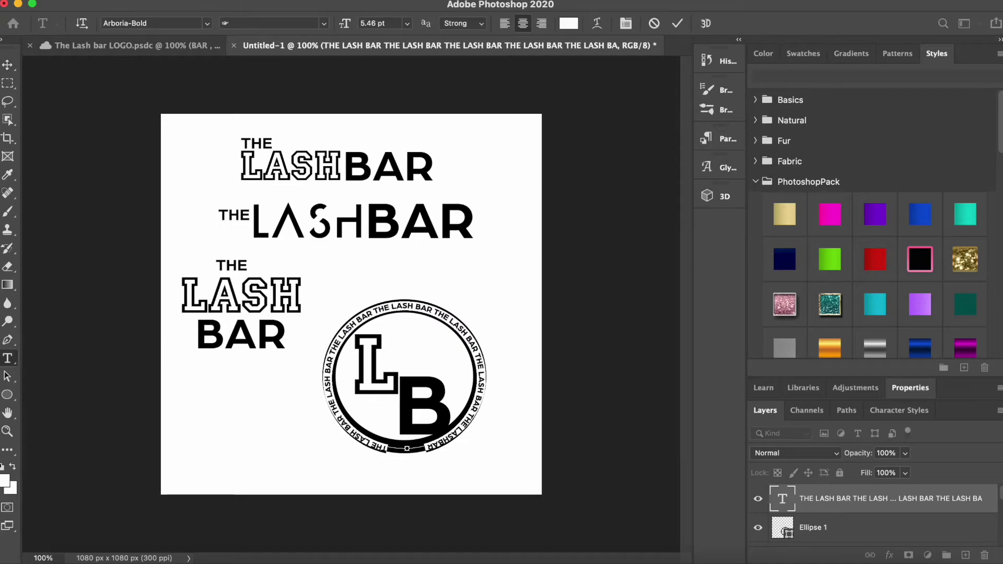
pyautogui.click(199, 283)
pyautogui.moveTo(486, 453); pyautogui.dragTo(484, 450)
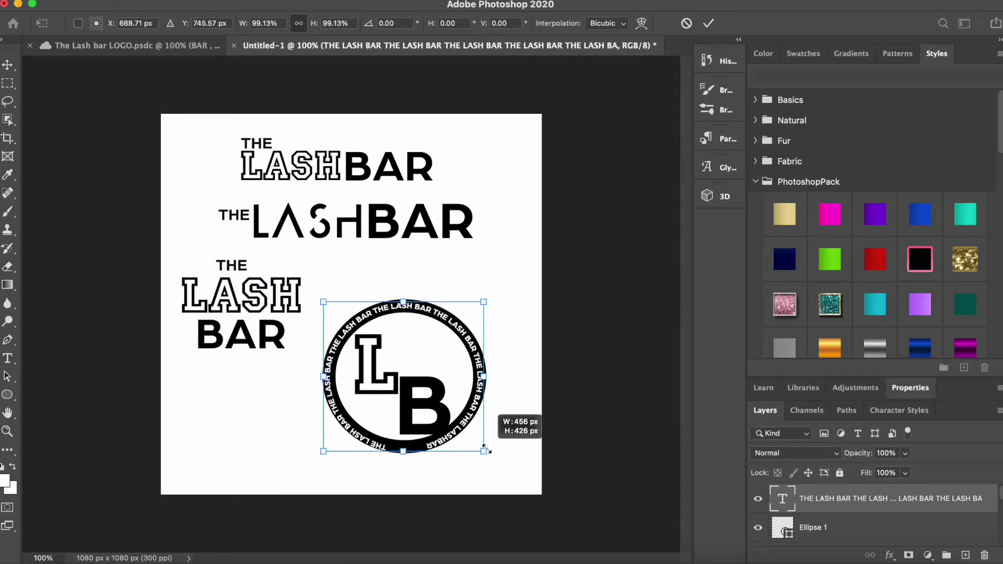
pyautogui.moveTo(421, 439); pyautogui.dragTo(422, 443)
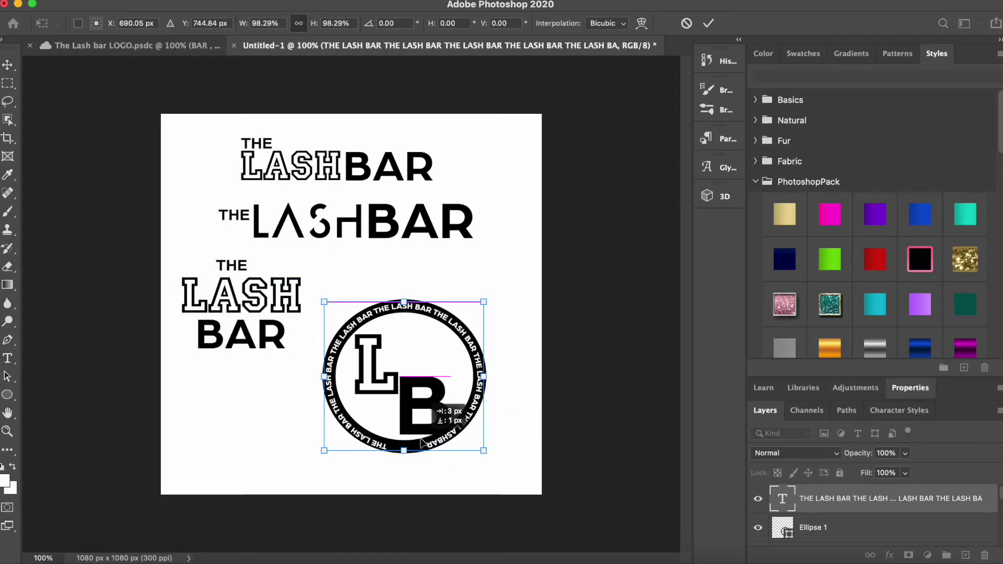
pyautogui.press('Return')
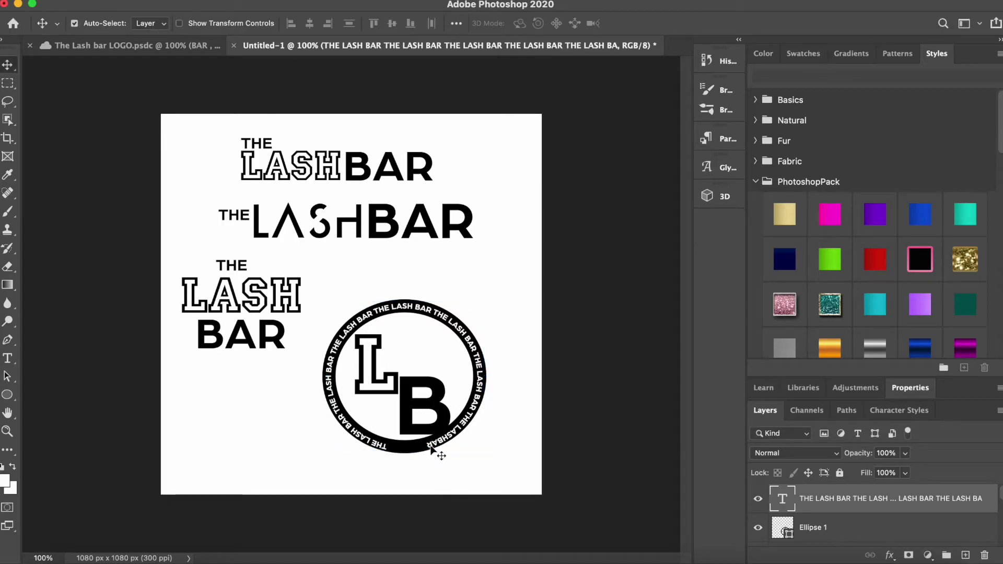
# Step: Set the circular text's font size to 5 pt
pyautogui.press('t')
pyautogui.click(425, 446)
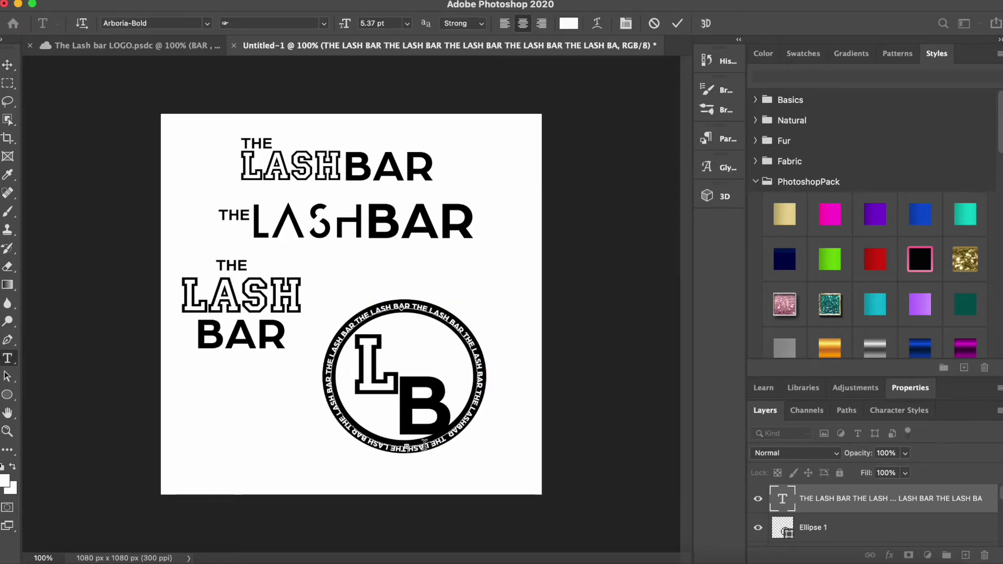
pyautogui.click(407, 23)
pyautogui.click(375, 23)
pyautogui.write('5')
pyautogui.press('Return')
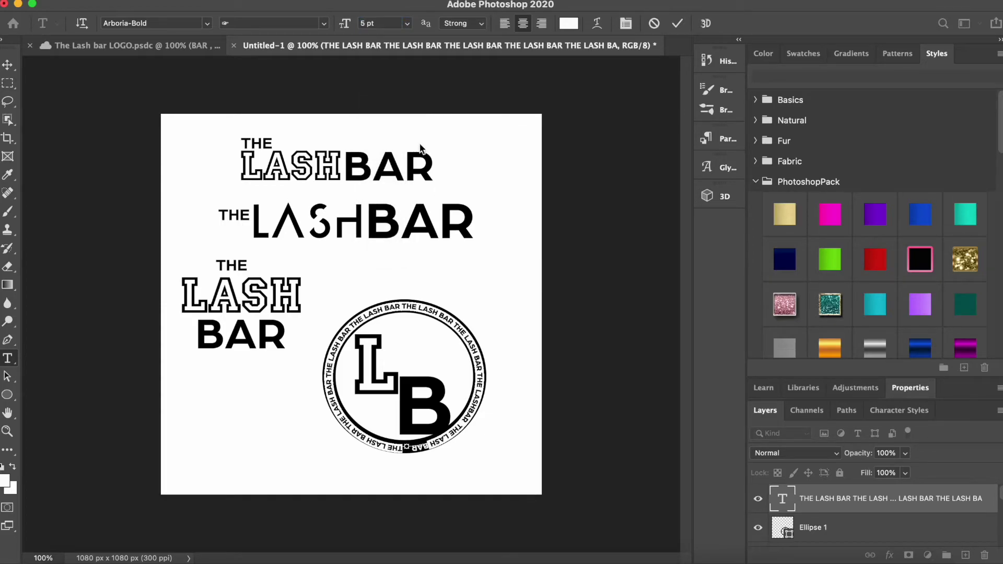
pyautogui.click(407, 23)
pyautogui.click(381, 56)
pyautogui.click(407, 23)
pyautogui.click(387, 36)
pyautogui.click(678, 23)
# Step: Scale the Ellipse 1 ring up to about 101.6% around the LB monogram
pyautogui.press('v')
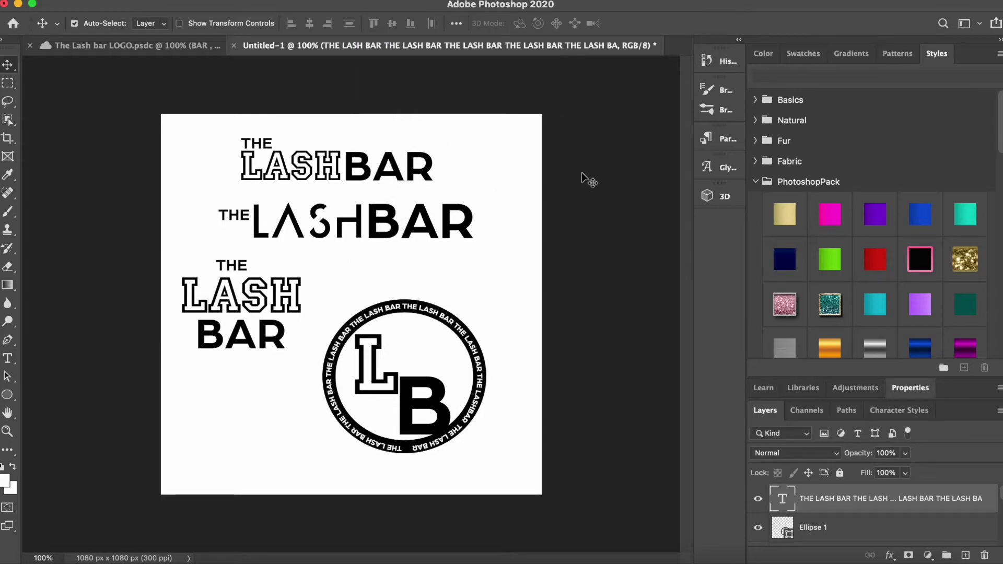
pyautogui.click(820, 519)
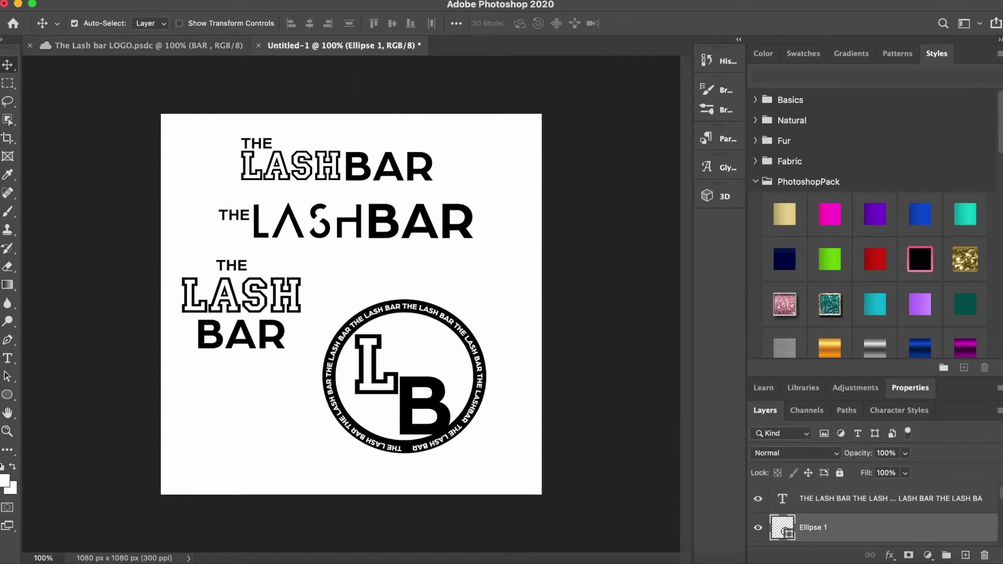
pyautogui.click(152, 283)
pyautogui.moveTo(485, 456); pyautogui.dragTo(489, 458)
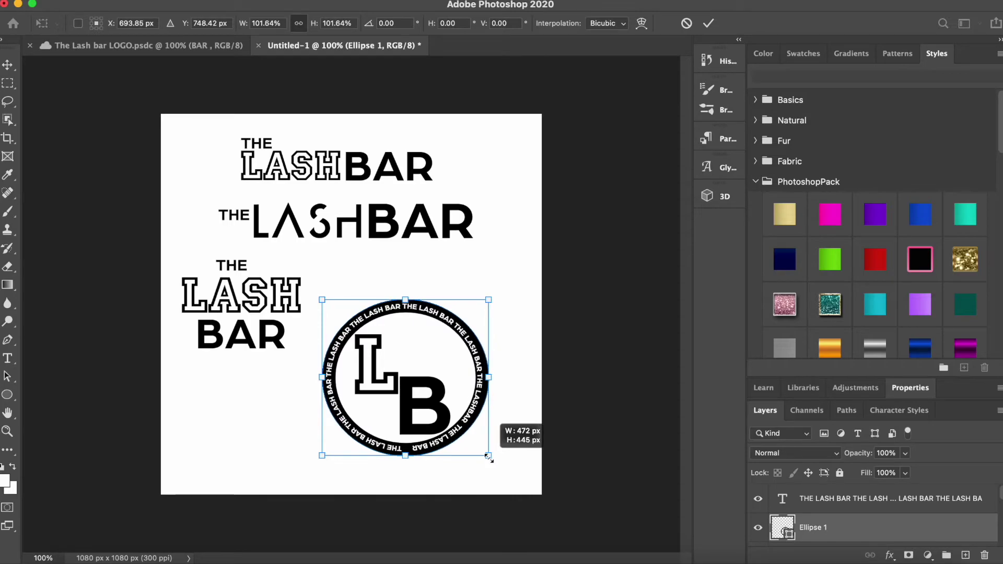
pyautogui.click(709, 24)
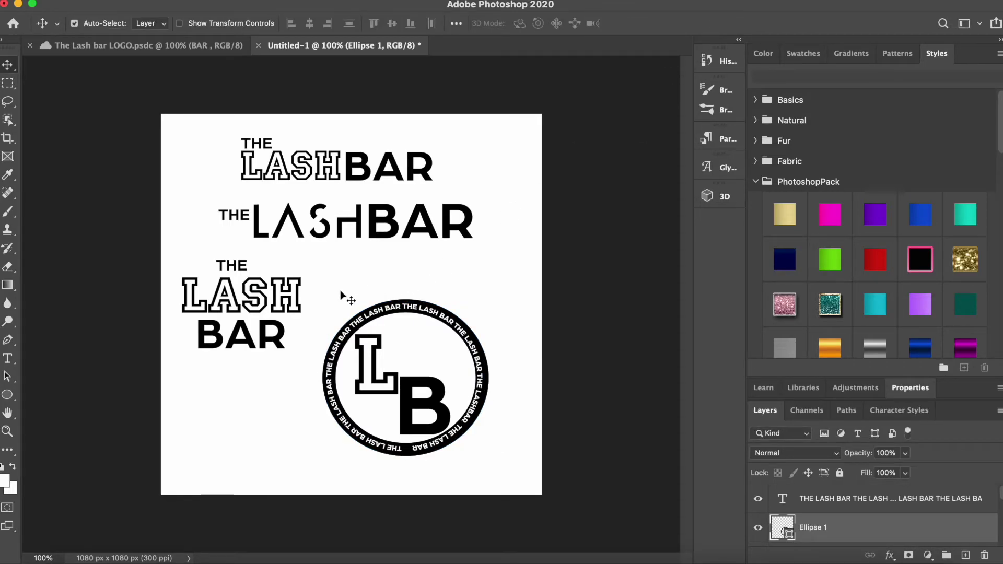
pyautogui.moveTo(326, 297); pyautogui.dragTo(493, 457)
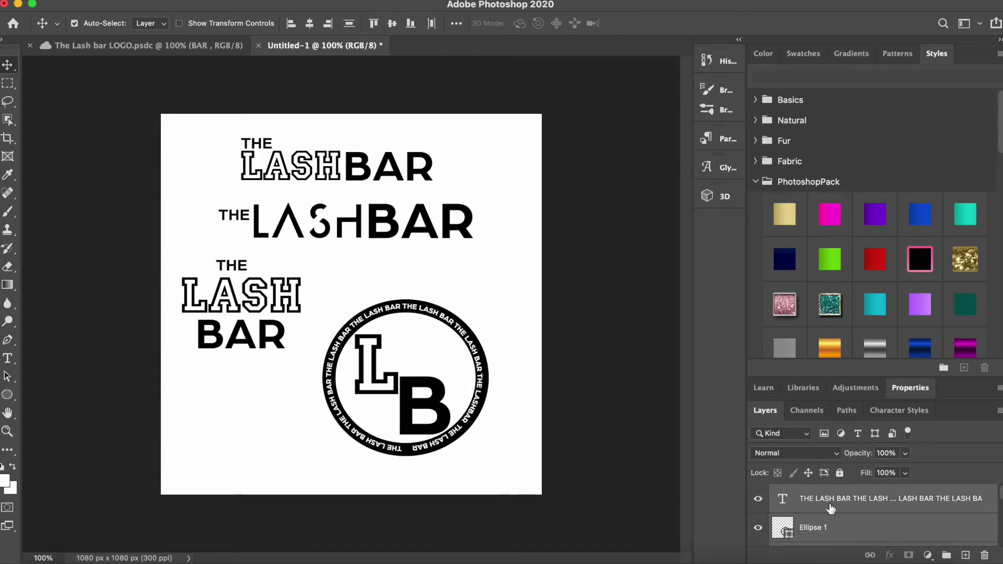
# Step: Combine the ringed LB monogram's layers into a single smart object
pyautogui.moveTo(829, 397); pyautogui.dragTo(829, 255)
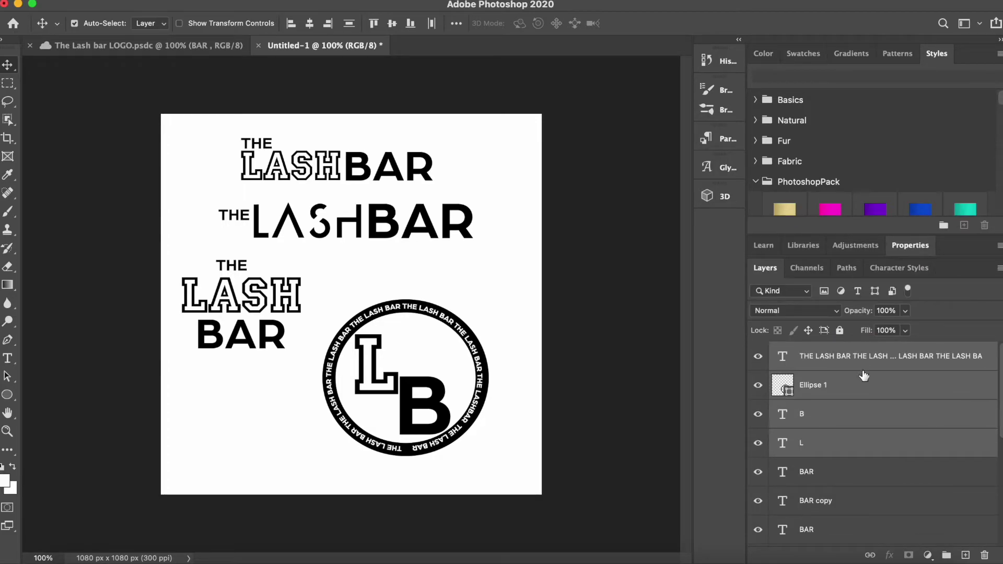
pyautogui.rightClick(829, 420)
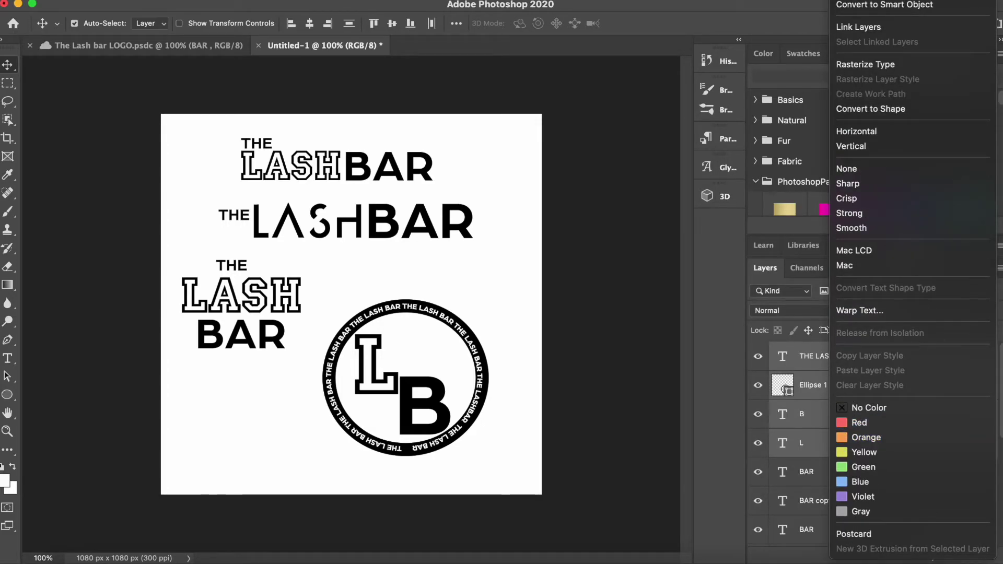
pyautogui.scroll(5, 930, 342)
pyautogui.click(846, 345)
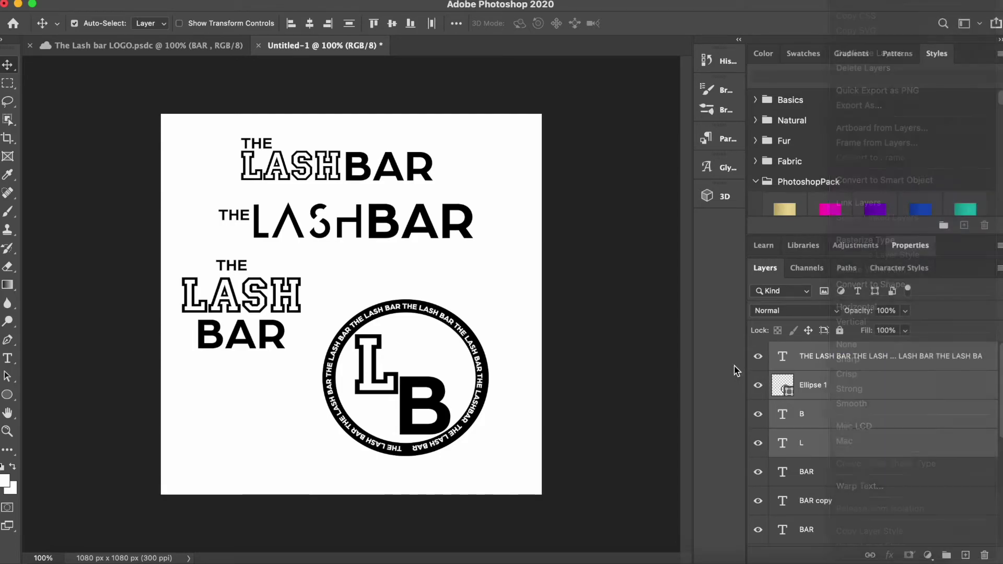
pyautogui.rightClick(839, 384)
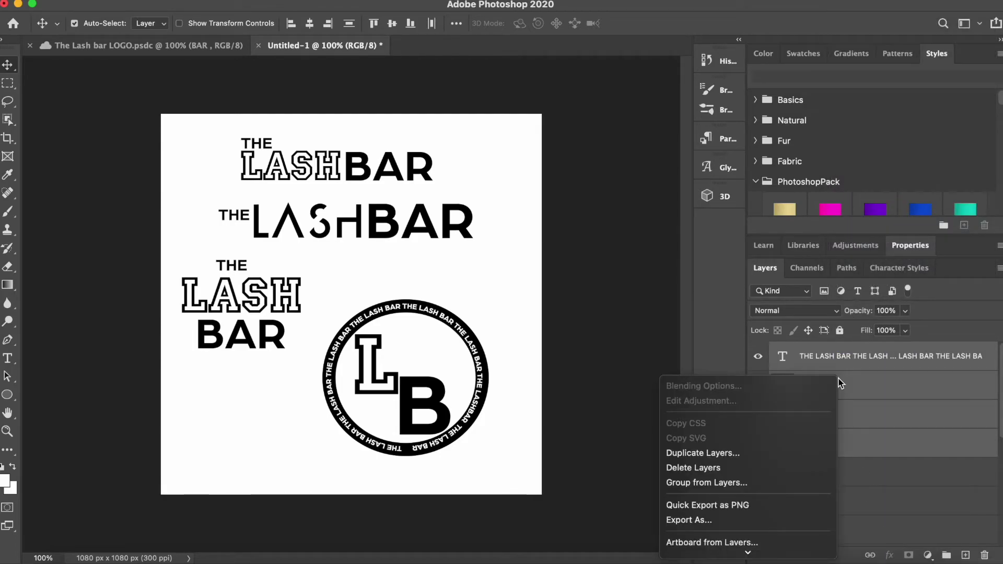
pyautogui.scroll(-3, 802, 428)
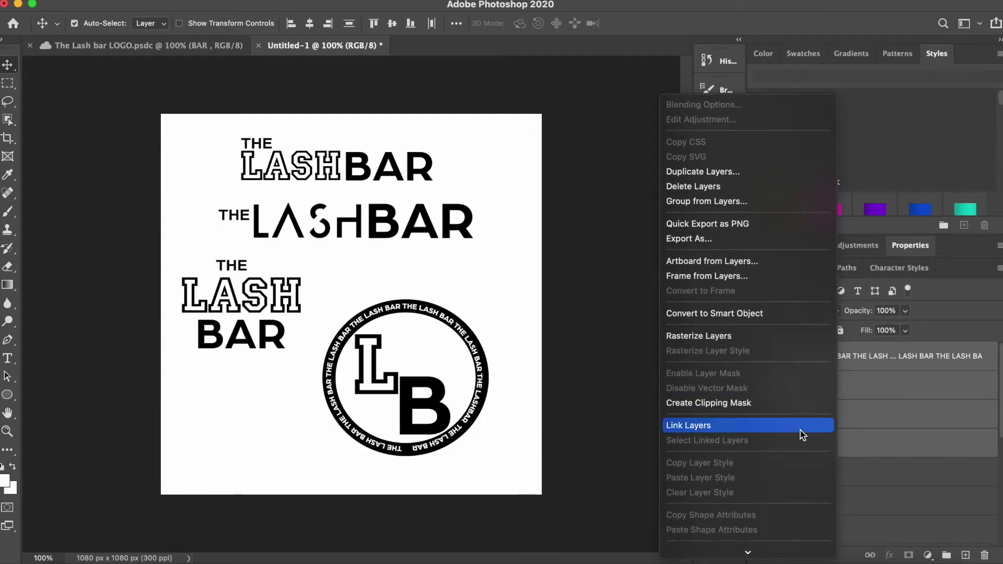
pyautogui.click(794, 406)
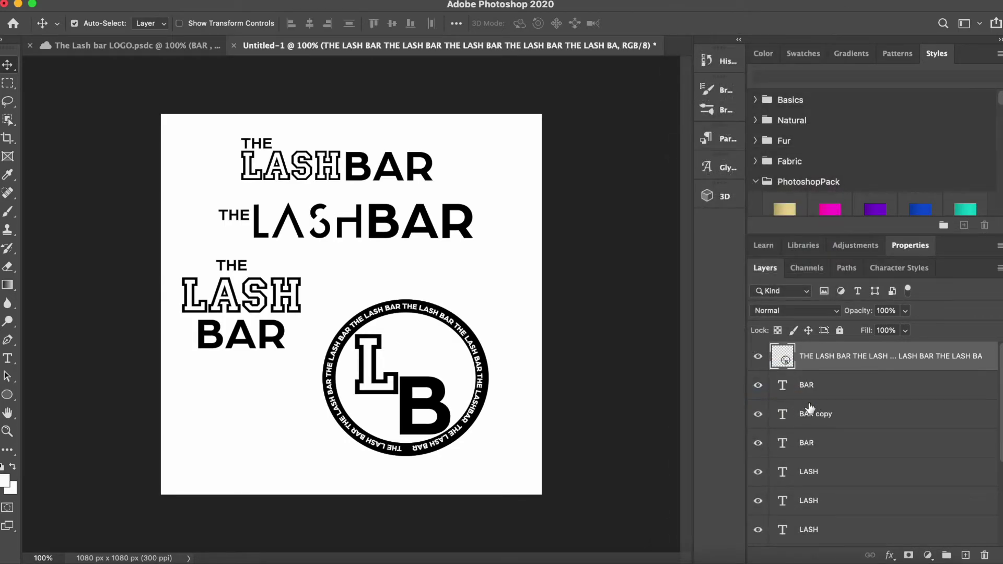
# Step: Select the stacked lockup's layers and browse their layer context menu
pyautogui.moveTo(222, 245); pyautogui.dragTo(280, 362)
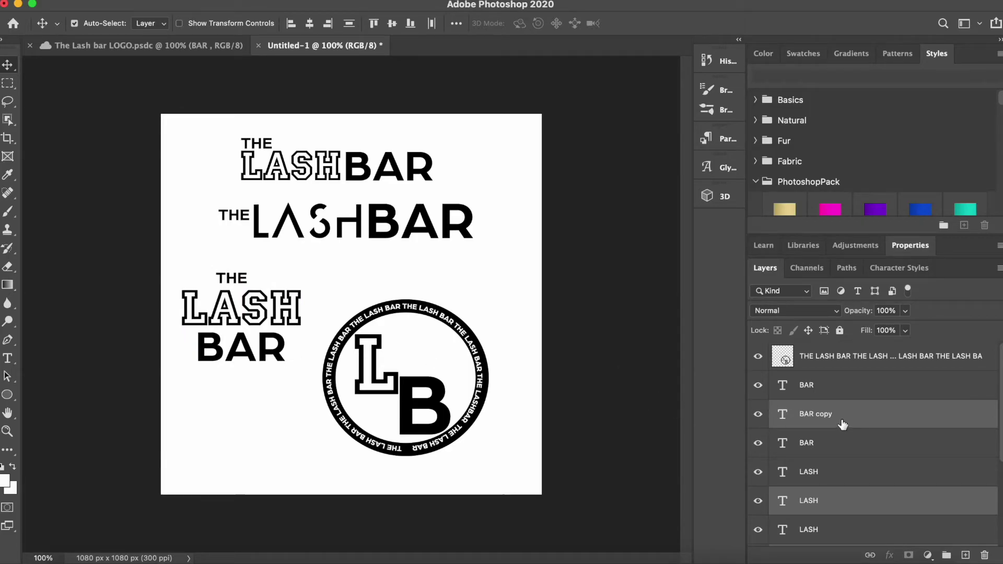
pyautogui.rightClick(799, 440)
pyautogui.scroll(-5, 762, 350)
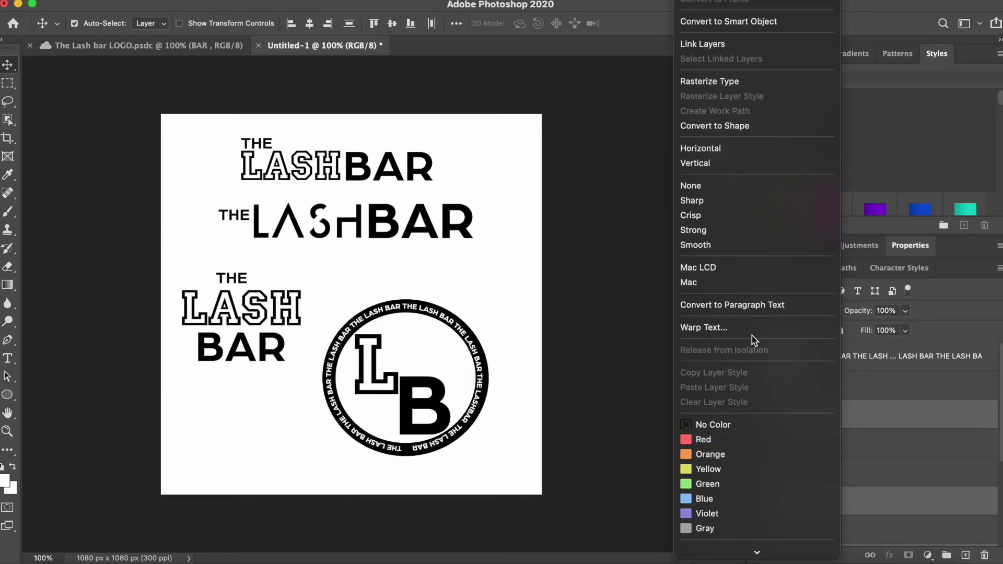
pyautogui.rightClick(855, 422)
pyautogui.scroll(-5, 839, 418)
pyautogui.scroll(-5, 836, 418)
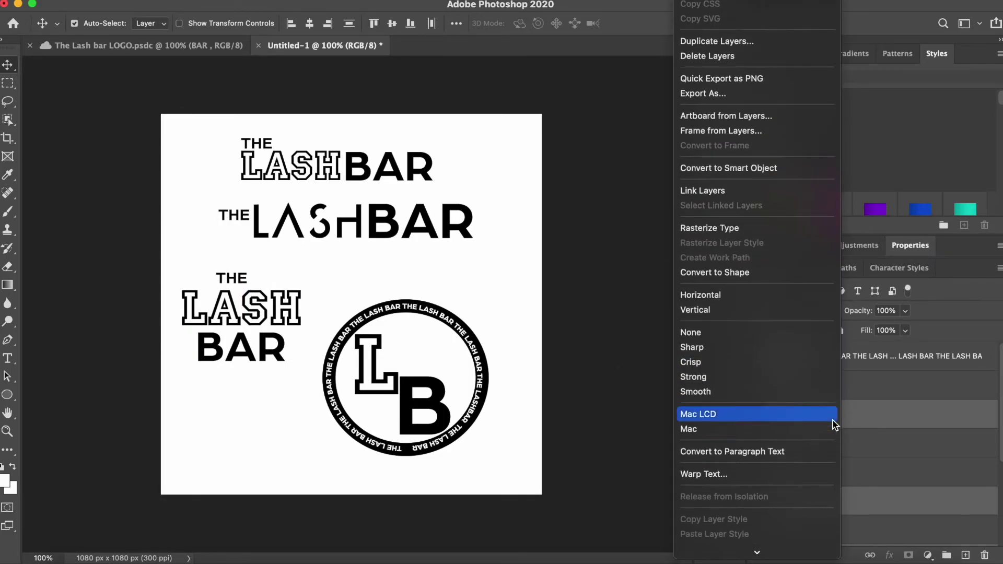
pyautogui.scroll(-3, 834, 422)
pyautogui.scroll(-3, 834, 421)
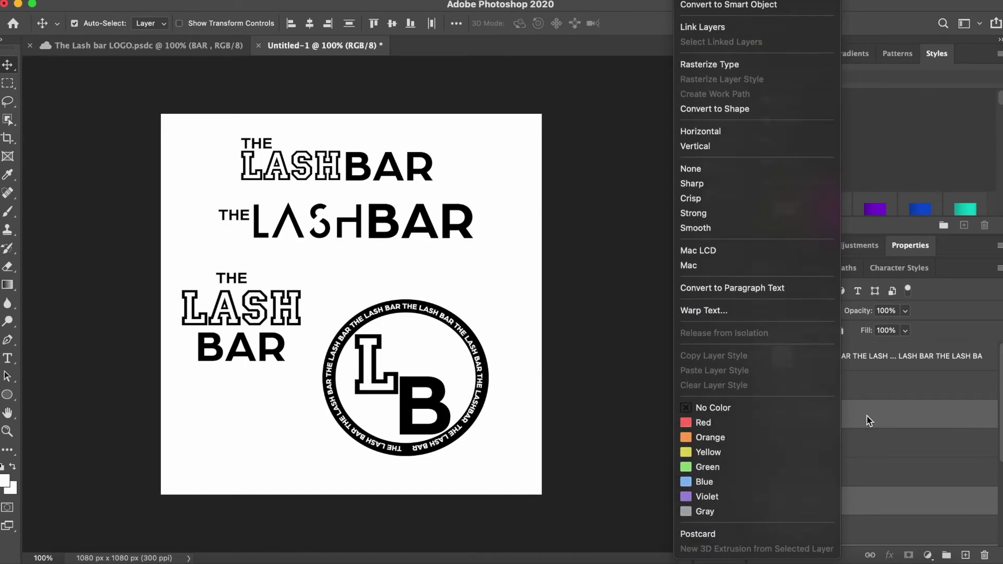
pyautogui.click(863, 424)
# Step: Link the stacked THE LASH BAR lockup's layers together
pyautogui.rightClick(838, 438)
pyautogui.scroll(-5, 839, 438)
pyautogui.scroll(-3, 840, 440)
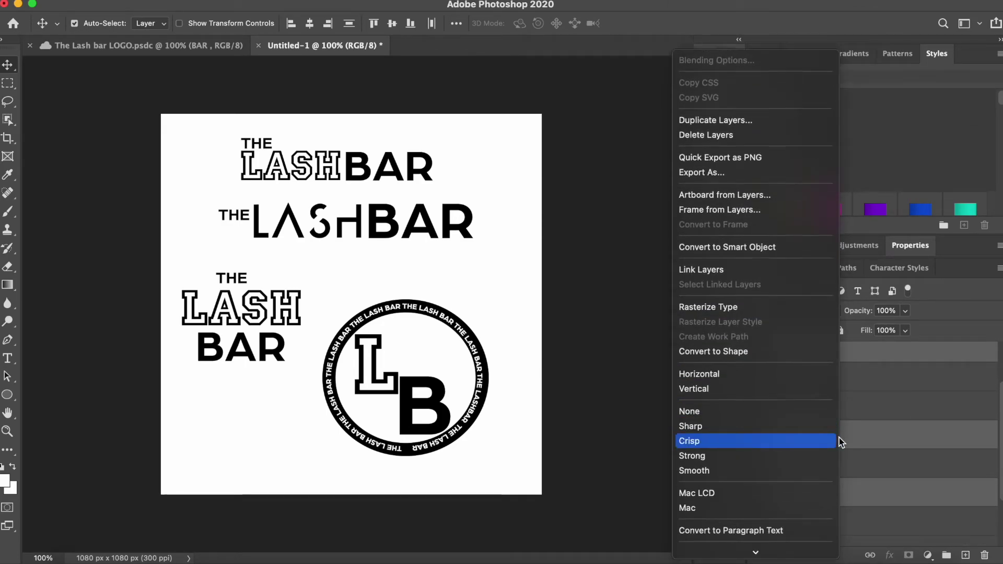
pyautogui.scroll(-3, 841, 441)
pyautogui.scroll(-1, 839, 441)
pyautogui.scroll(2, 840, 440)
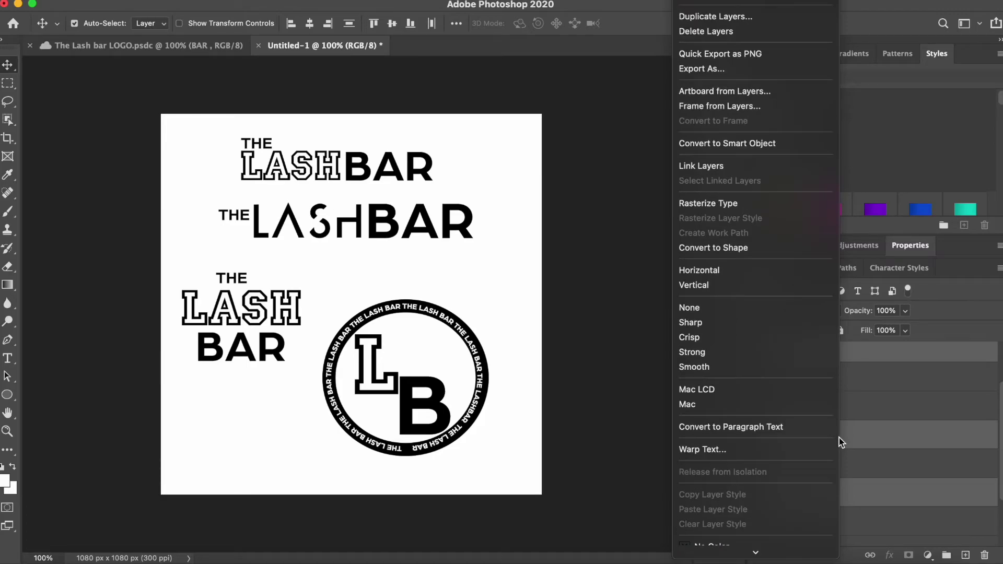
pyautogui.scroll(2, 840, 439)
pyautogui.click(859, 438)
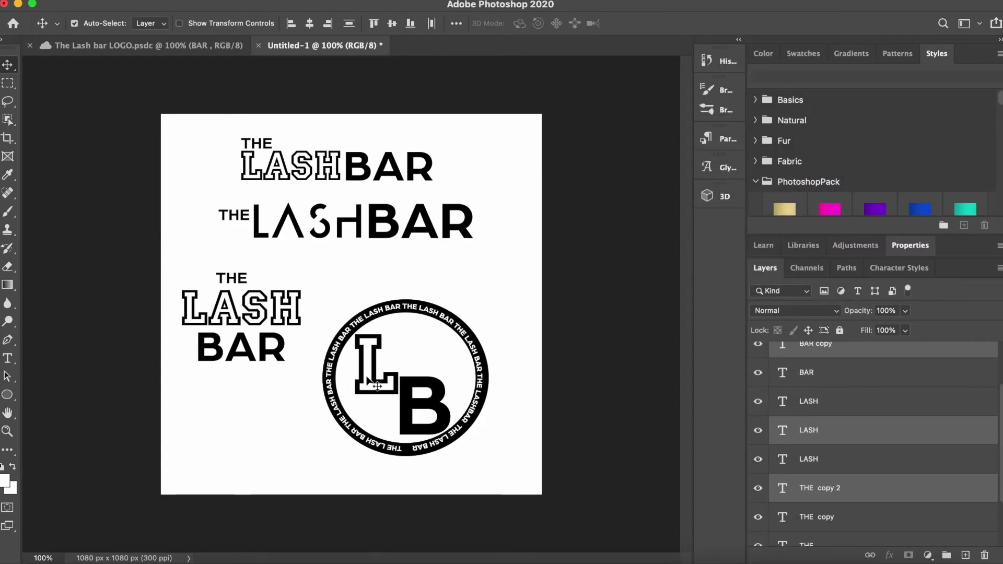
pyautogui.rightClick(266, 336)
pyautogui.click(292, 354)
# Step: Select the LASH and THE copy layers and inspect their options without applying anything
pyautogui.rightClick(895, 446)
pyautogui.scroll(-5, 869, 448)
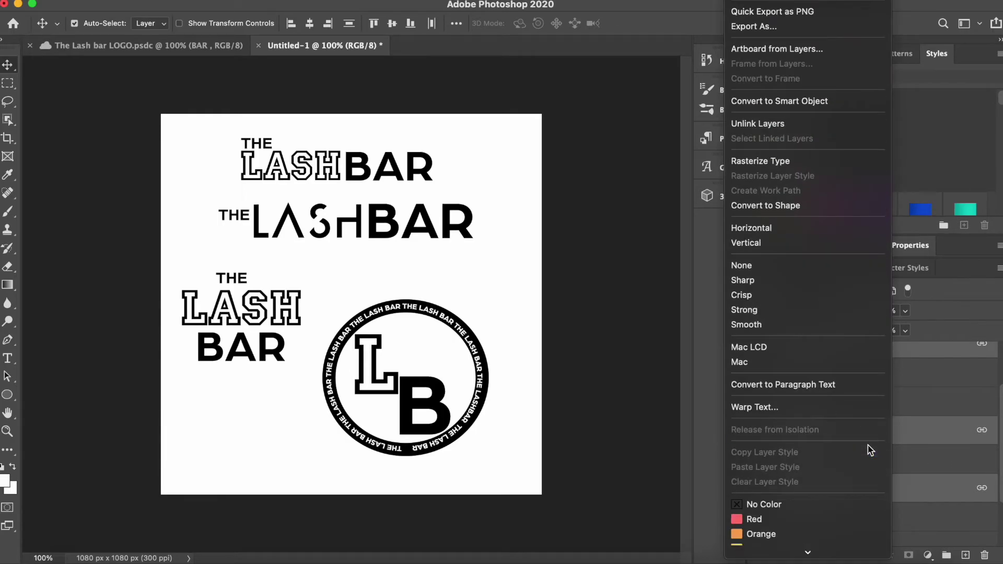
pyautogui.click(707, 382)
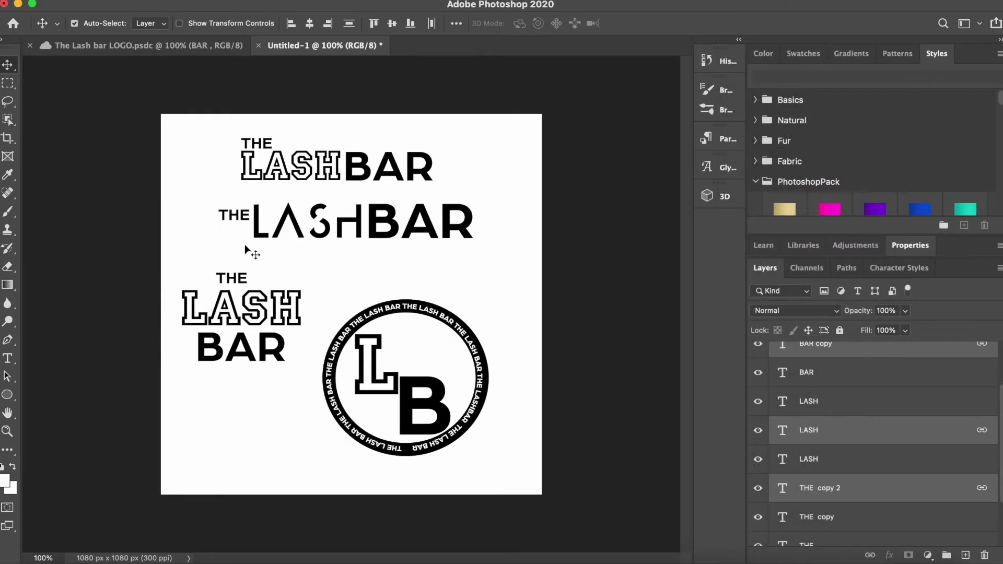
pyautogui.moveTo(209, 208); pyautogui.dragTo(473, 246)
pyautogui.rightClick(834, 409)
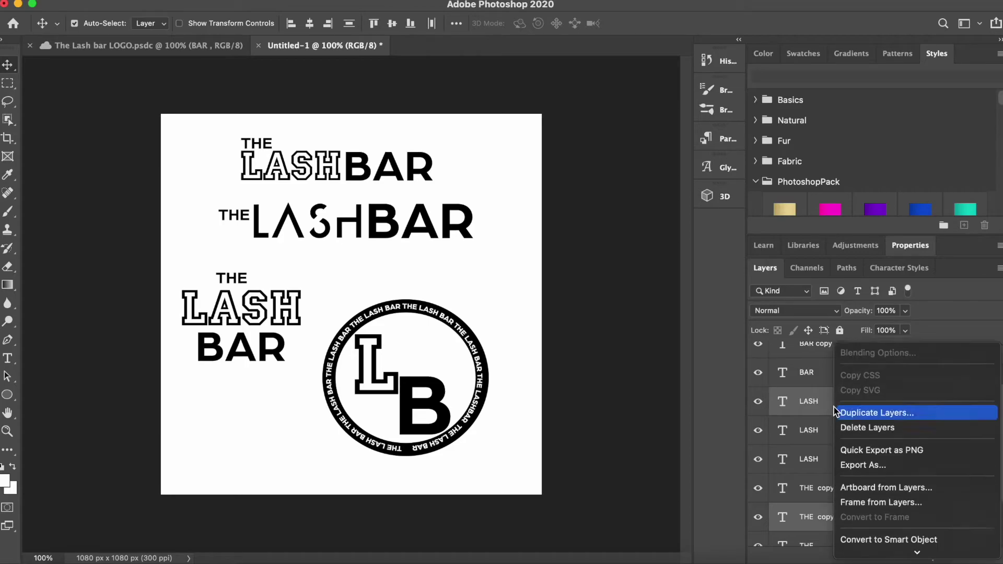
pyautogui.scroll(-10, 834, 407)
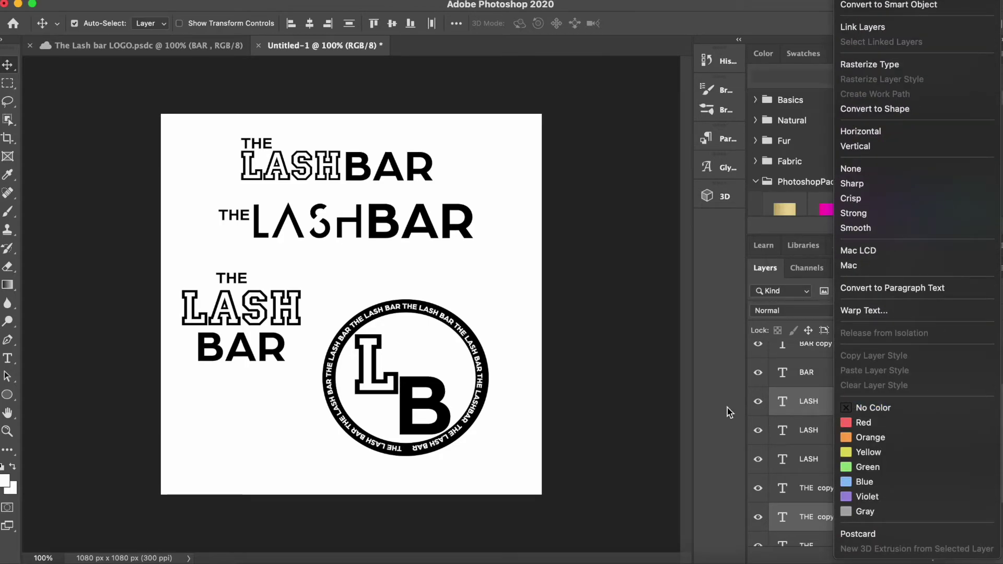
pyautogui.click(723, 406)
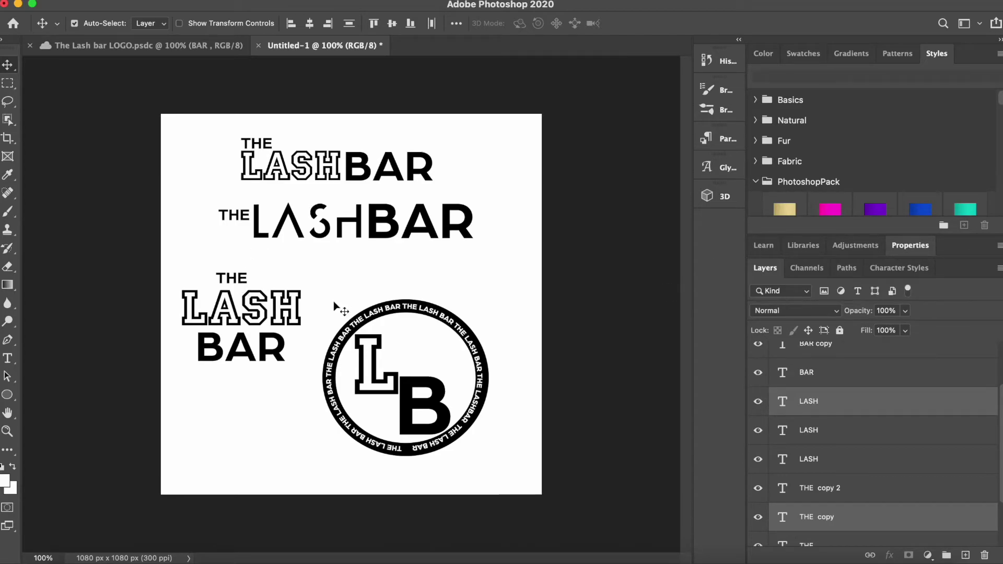
# Step: Shrink the circle monogram to about 73% and move it lower on the canvas
pyautogui.click(450, 397)
pyautogui.moveTo(447, 413)
pyautogui.mouseDown()
pyautogui.moveTo(424, 439)
pyautogui.moveTo(400, 431)
pyautogui.mouseUp()
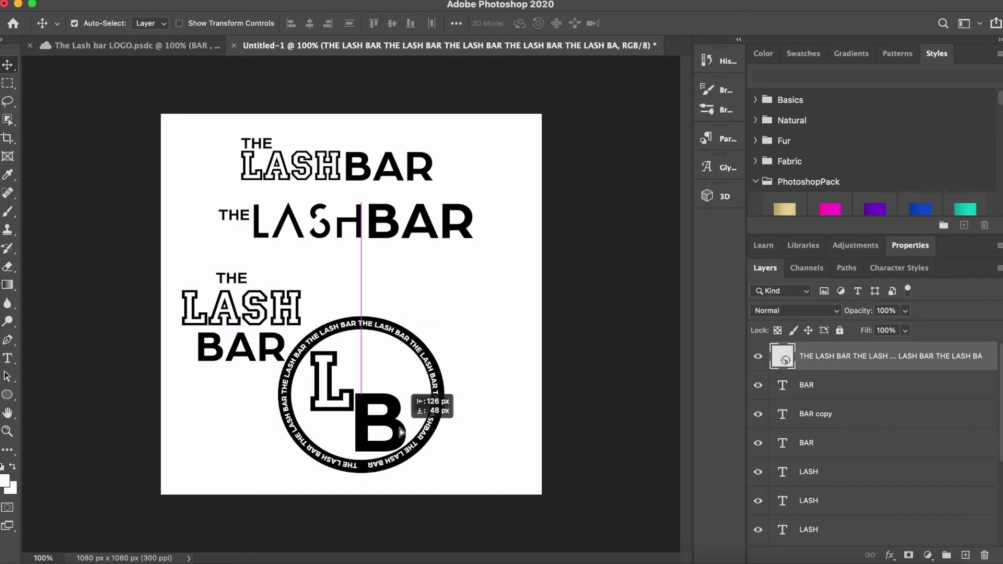
pyautogui.click(127, 6)
pyautogui.click(177, 286)
pyautogui.moveTo(444, 473); pyautogui.dragTo(400, 431)
pyautogui.rightClick(336, 374)
pyautogui.press('Escape')
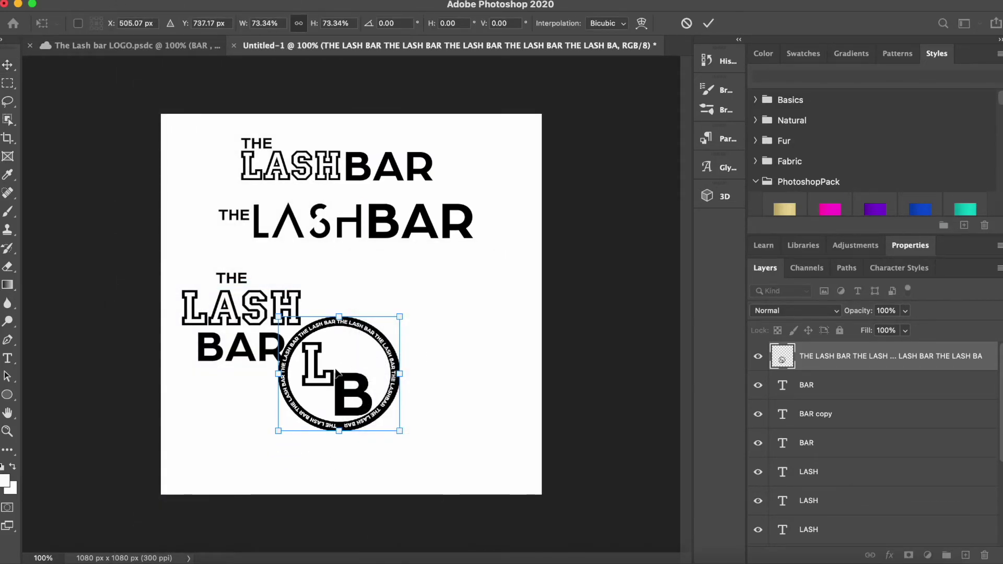
pyautogui.moveTo(337, 374); pyautogui.dragTo(350, 397)
pyautogui.click(708, 23)
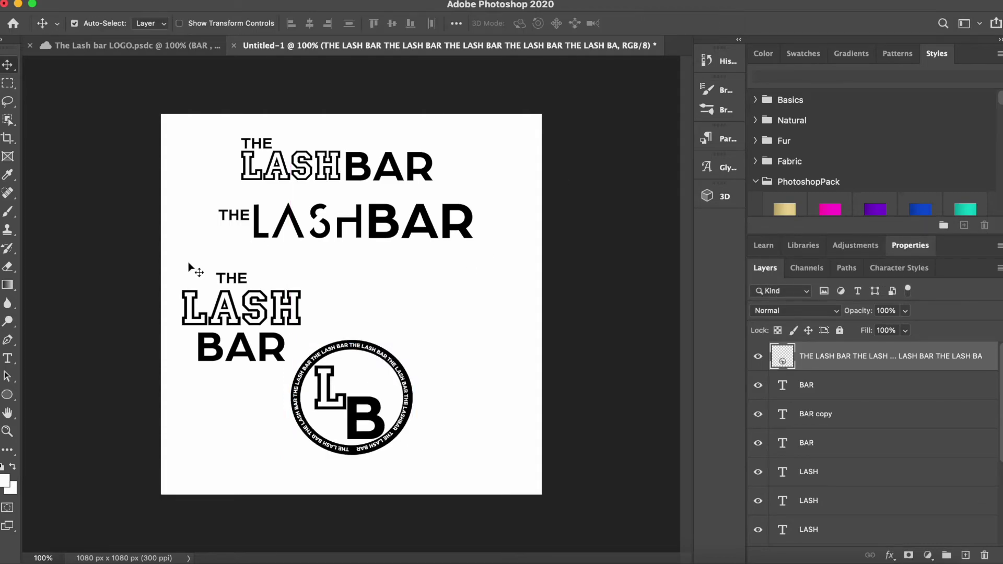
# Step: Centre the stacked lockup above the monogram, moving the monogram down about 45 px
pyautogui.moveTo(303, 323); pyautogui.dragTo(311, 319)
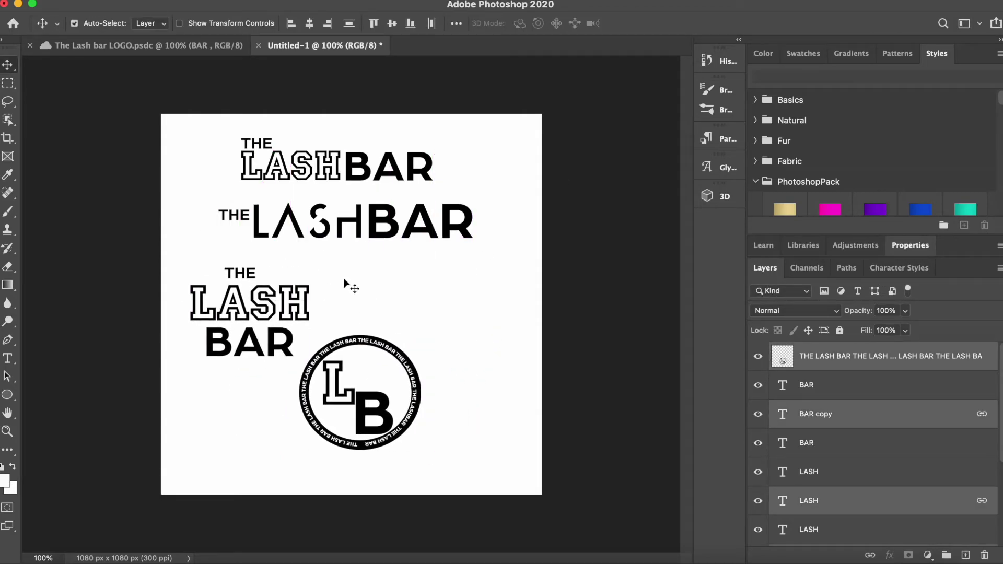
pyautogui.moveTo(294, 355); pyautogui.dragTo(398, 334)
pyautogui.click(295, 385)
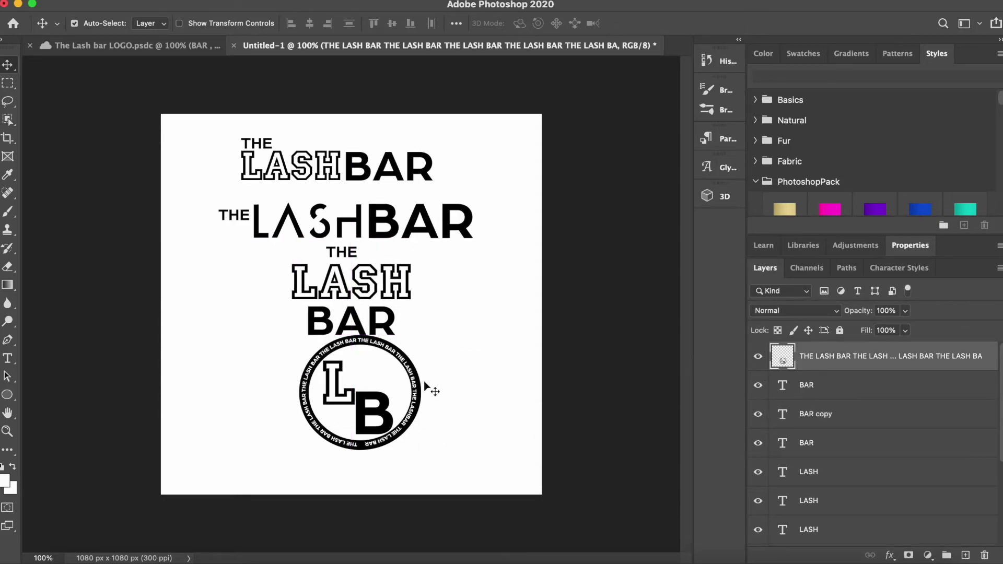
pyautogui.moveTo(413, 333)
pyautogui.mouseDown()
pyautogui.moveTo(445, 380)
pyautogui.moveTo(447, 439)
pyautogui.mouseUp()
pyautogui.moveTo(374, 389); pyautogui.dragTo(371, 412)
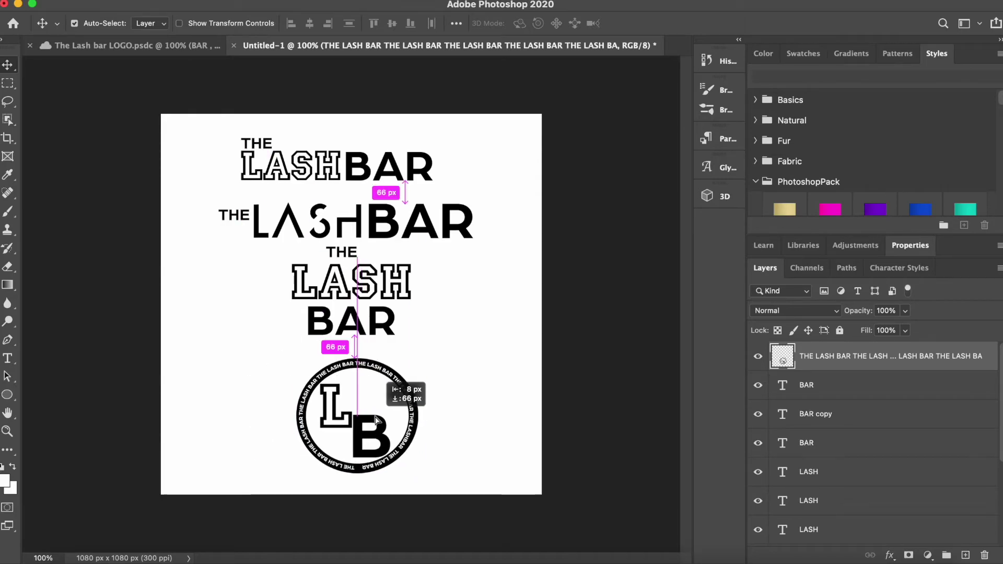
pyautogui.click(410, 356)
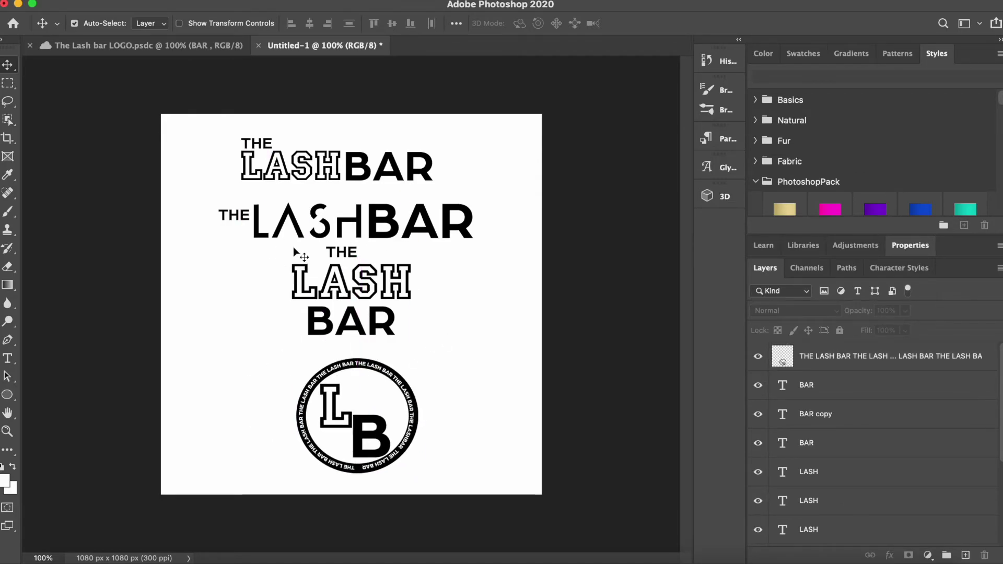
pyautogui.moveTo(381, 319); pyautogui.dragTo(381, 330)
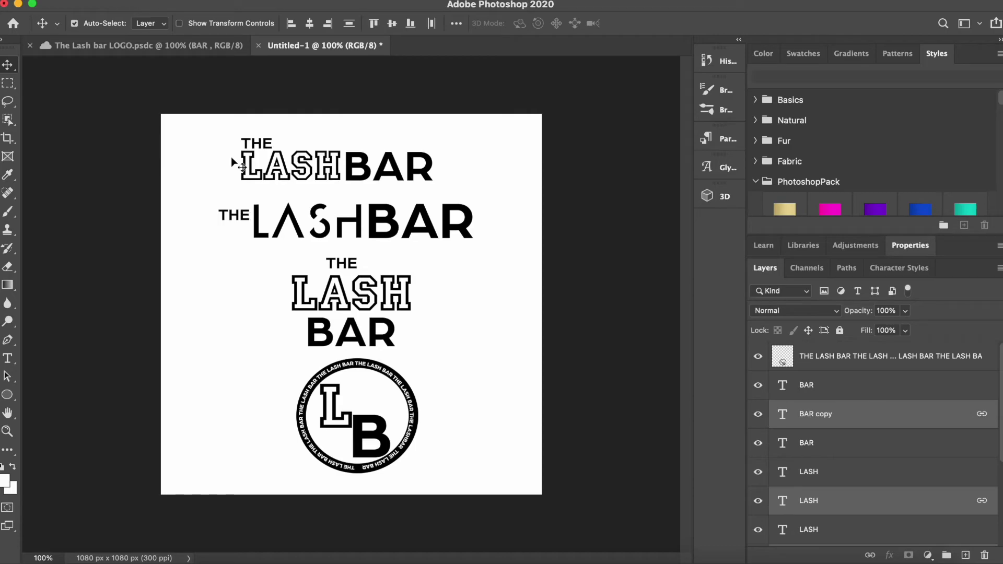
# Step: Nudge the top and middle THE LASHBAR lockups up to even 81 px spacing
pyautogui.click(233, 184)
pyautogui.moveTo(412, 169); pyautogui.dragTo(427, 154)
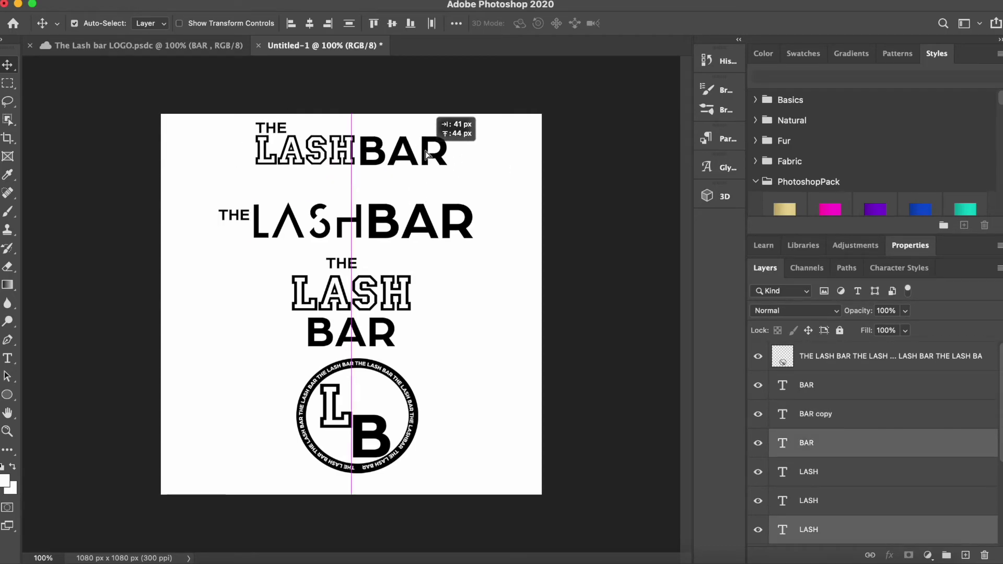
pyautogui.moveTo(453, 234); pyautogui.dragTo(461, 221)
# Step: Type an 11 pt credit line 'LOGO & SUBMARK DEVELOPMENT GRAPHIC DESIGNER BY:' plus the designer's name
pyautogui.click(16, 359)
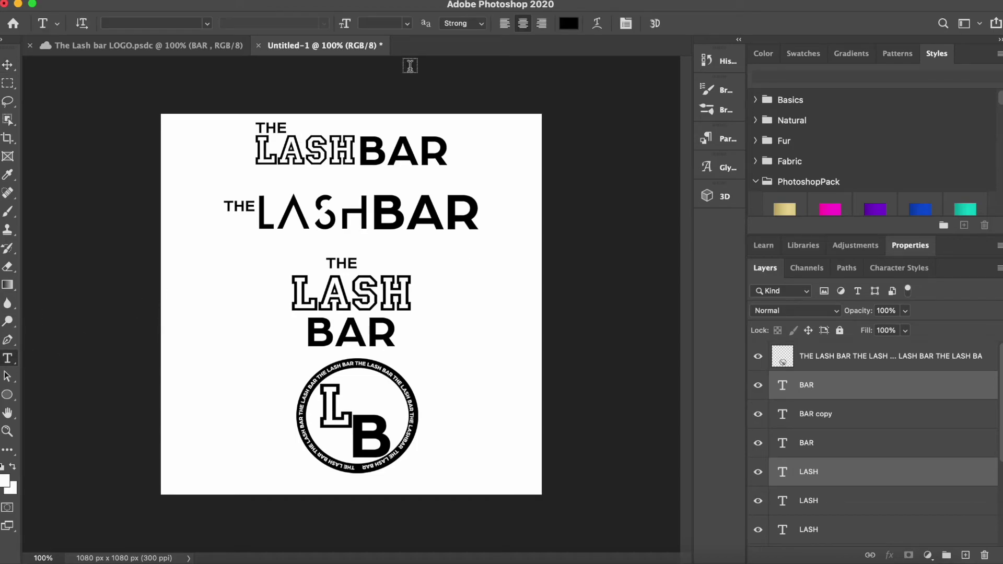
pyautogui.click(407, 24)
pyautogui.click(375, 111)
pyautogui.click(258, 475)
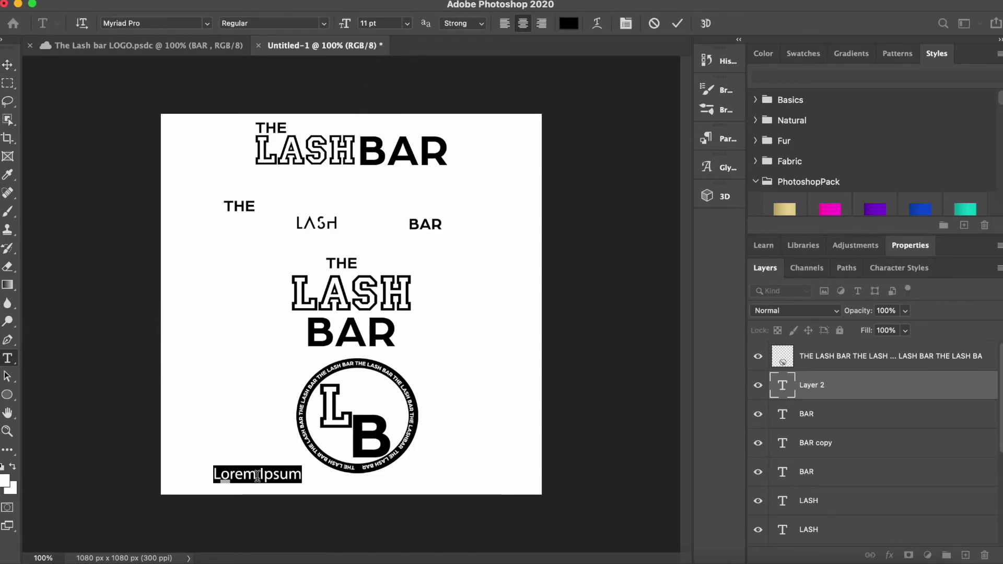
pyautogui.write('LOGO DEVELOPM')
pyautogui.press('BackSpace')
pyautogui.press('BackSpace')
pyautogui.press('BackSpace')
pyautogui.write('ELOPMENT')
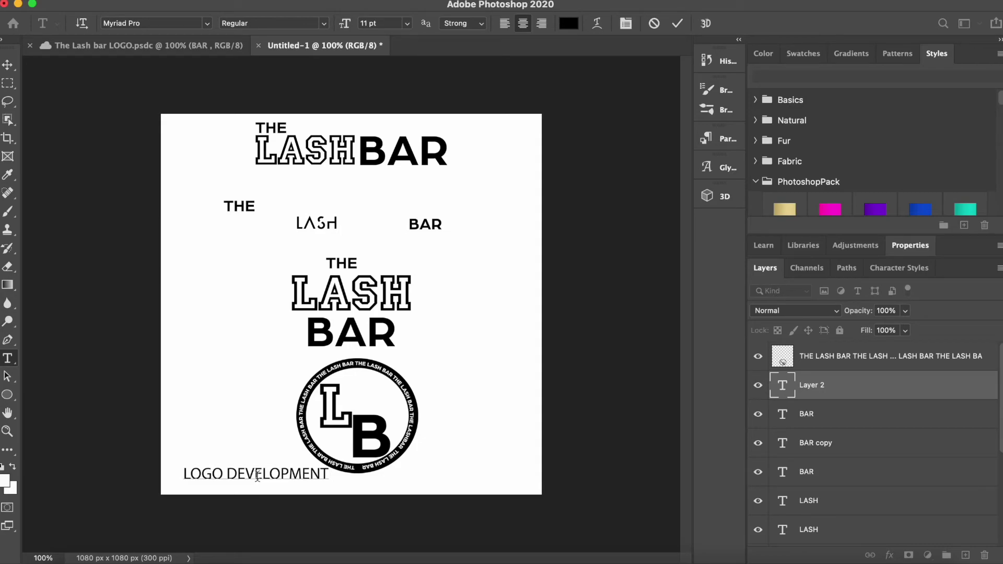
pyautogui.write(' & SUBMARK')
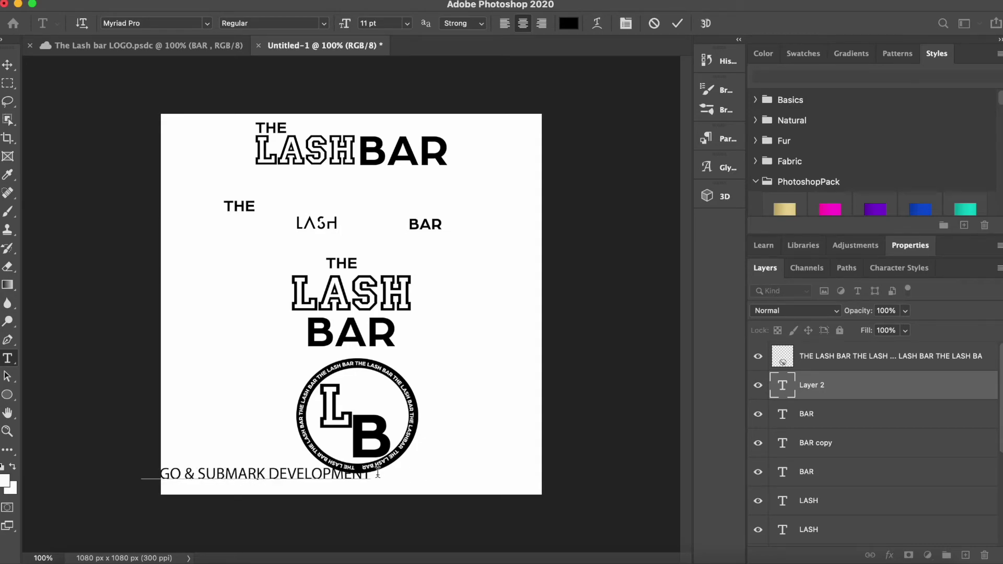
pyautogui.write('  GRAPHIC DESIGNER BY:FA')
pyautogui.press('BackSpace')
pyautogui.press('BackSpace')
pyautogui.write('FLAWLESSGFX')
# Step: Restyle the whole credit line to Arboria-Bold at 5 pt
pyautogui.press('super+a')
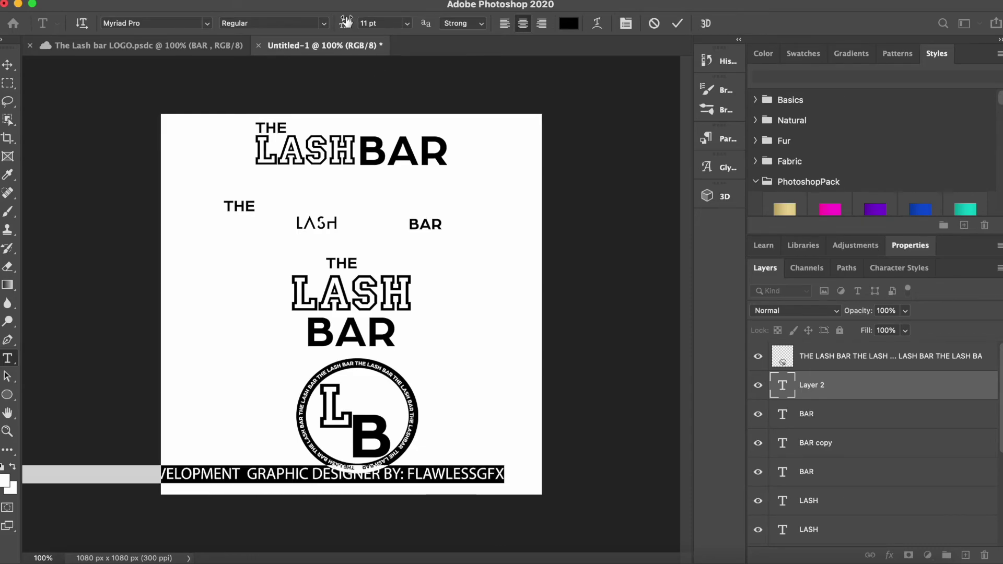
pyautogui.click(208, 23)
pyautogui.click(209, 80)
pyautogui.click(407, 23)
pyautogui.click(388, 83)
pyautogui.click(406, 23)
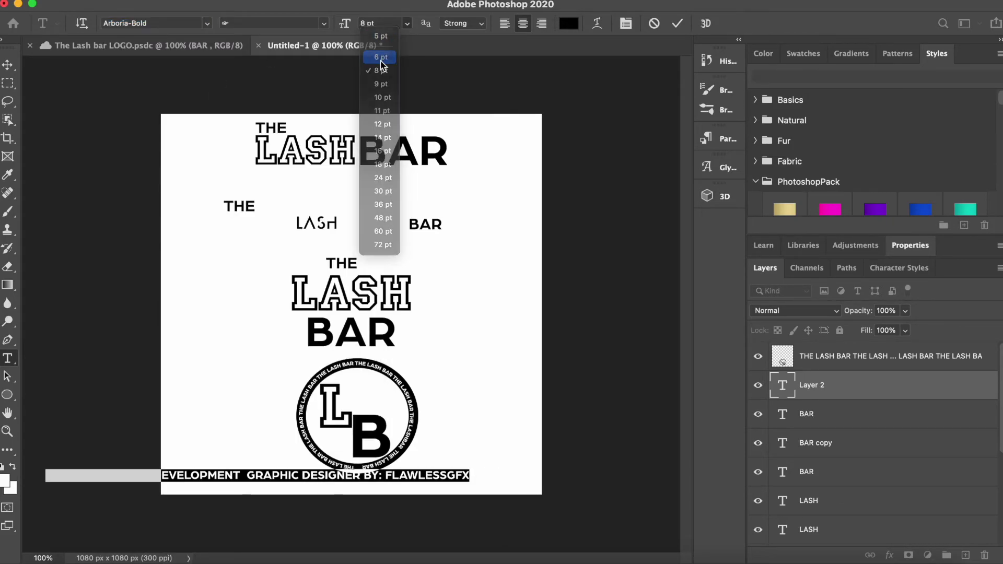
pyautogui.click(376, 57)
pyautogui.click(409, 23)
pyautogui.click(376, 44)
# Step: Centre the credit line along the canvas bottom, commit it, and discard stray placeholder text
pyautogui.moveTo(302, 493); pyautogui.dragTo(405, 499)
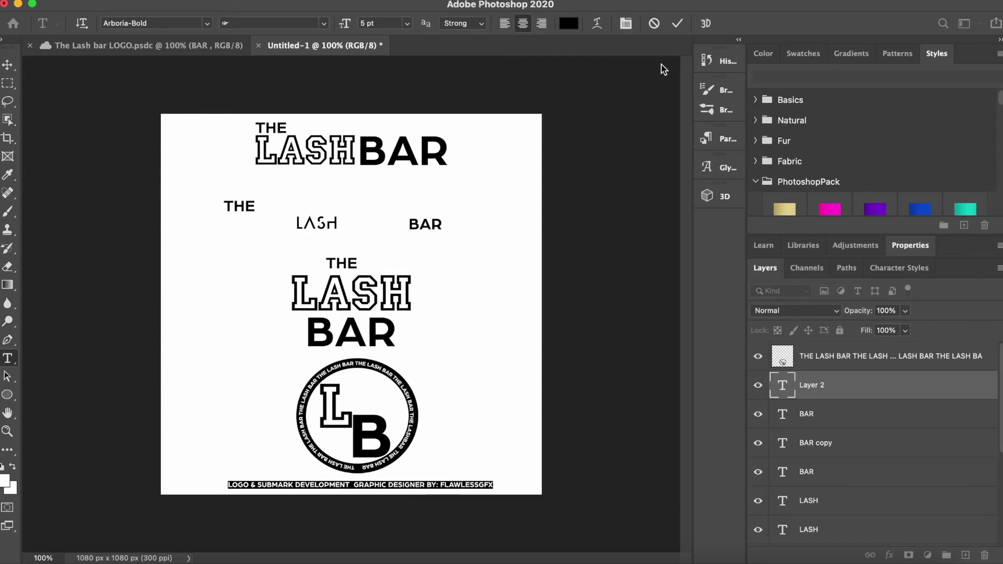
pyautogui.click(677, 23)
pyautogui.click(387, 224)
pyautogui.click(654, 23)
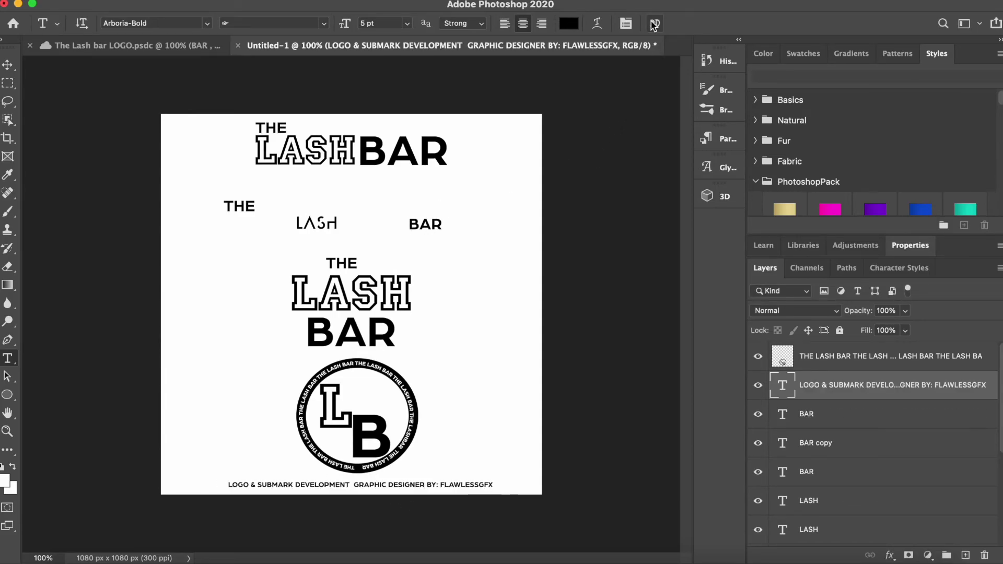
# Step: Enlarge LASH in the middle lockup to 30 pt
pyautogui.press('v')
pyautogui.click(317, 224)
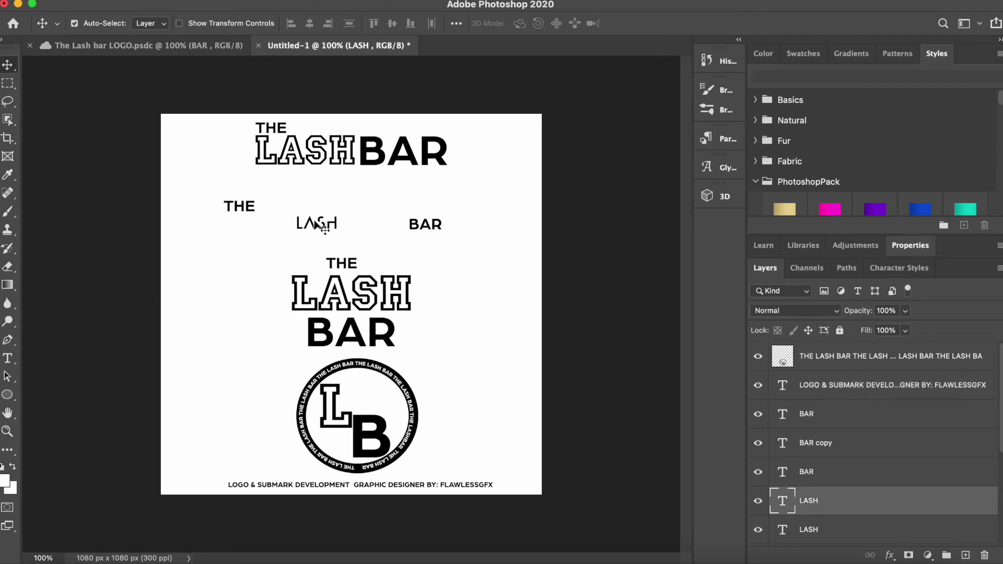
pyautogui.doubleClick(318, 224)
pyautogui.click(407, 23)
pyautogui.click(383, 203)
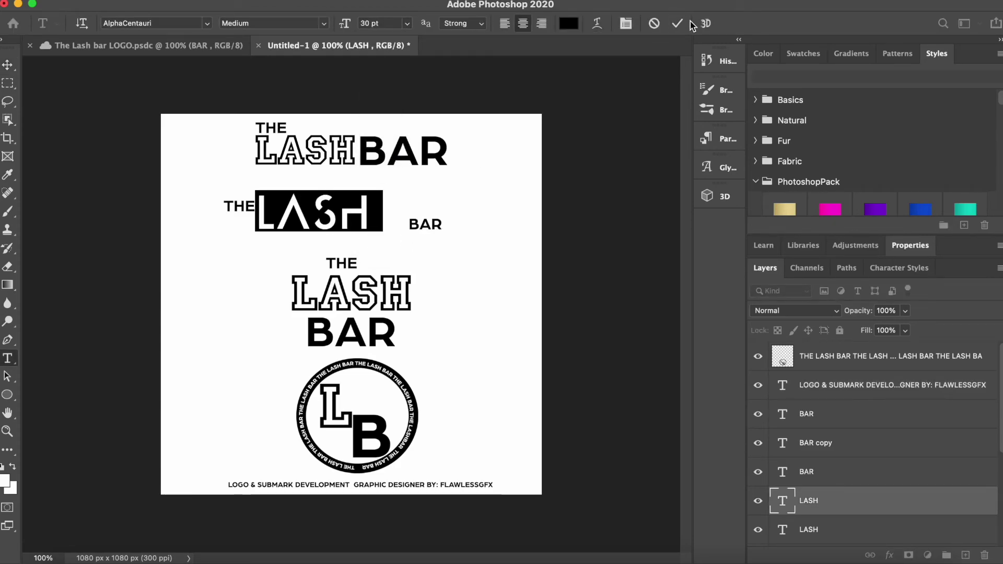
pyautogui.click(676, 23)
# Step: Enlarge BAR to 30 pt and shift it right to leave a gap after LASH
pyautogui.doubleClick(425, 224)
pyautogui.click(407, 23)
pyautogui.click(392, 194)
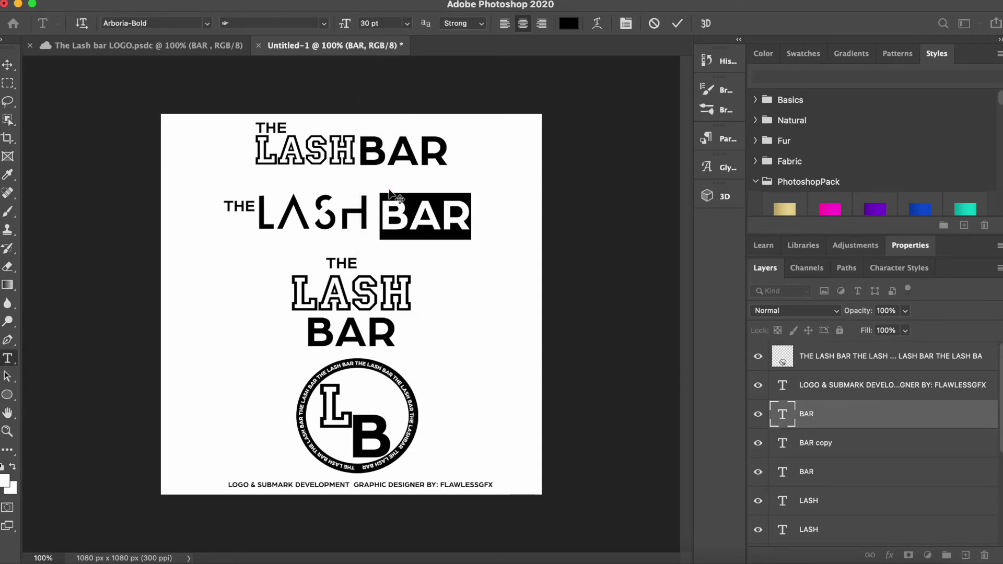
pyautogui.press('Escape')
pyautogui.press('v')
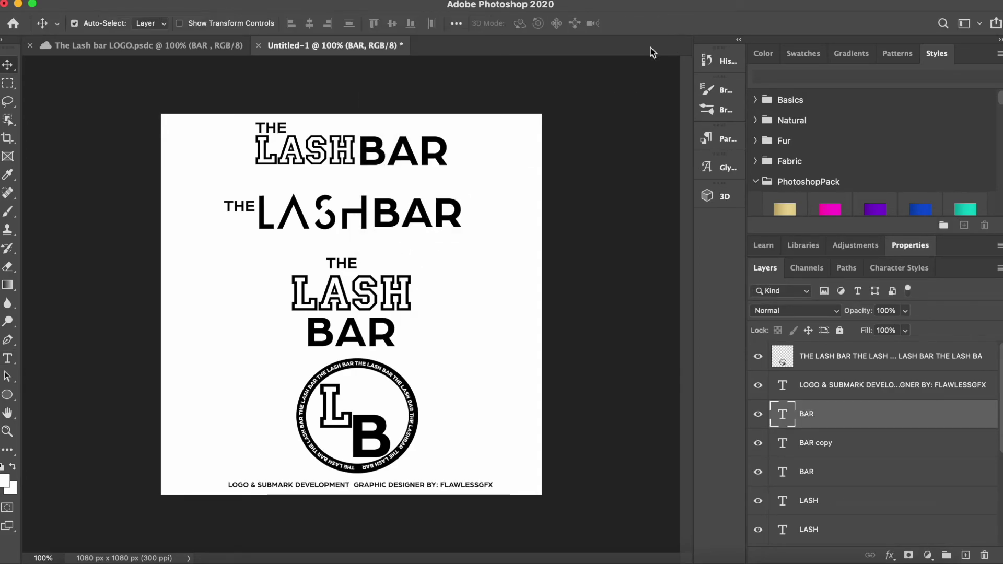
pyautogui.moveTo(418, 225); pyautogui.dragTo(438, 226)
pyautogui.click(93, 6)
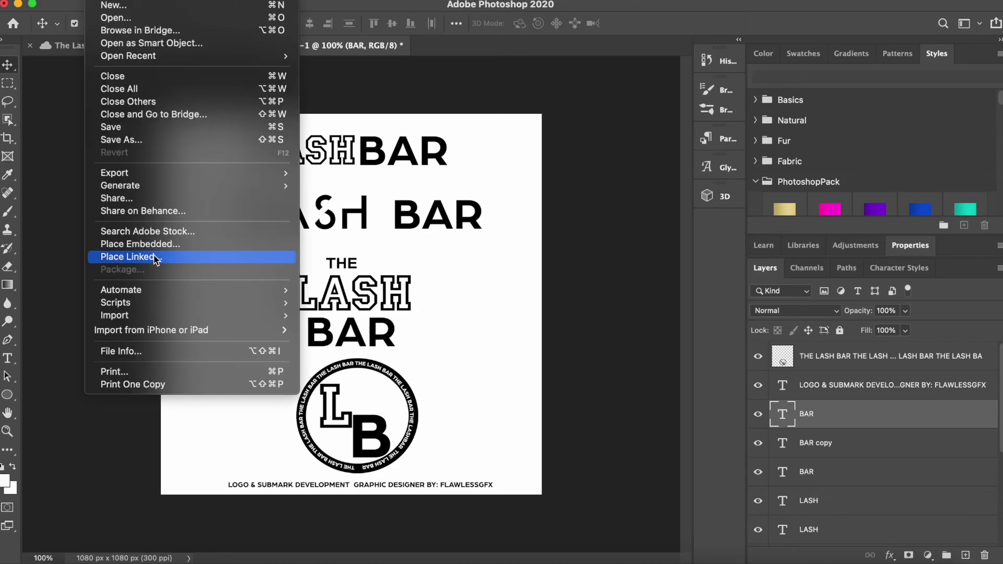
# Step: Place black-dot.png from Downloads as an embedded image at the canvas centre
pyautogui.click(152, 245)
pyautogui.click(416, 434)
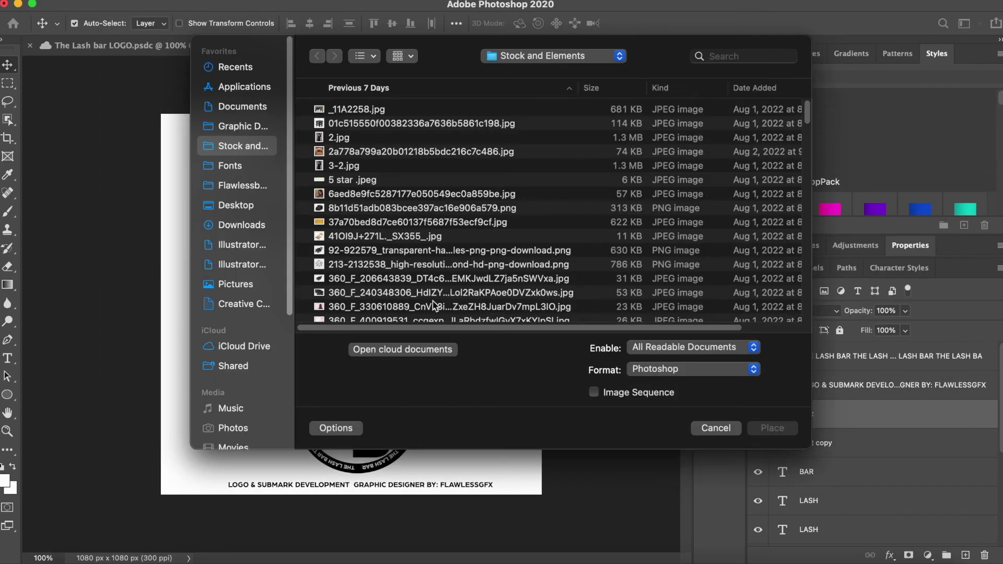
pyautogui.click(365, 56)
pyautogui.click(359, 116)
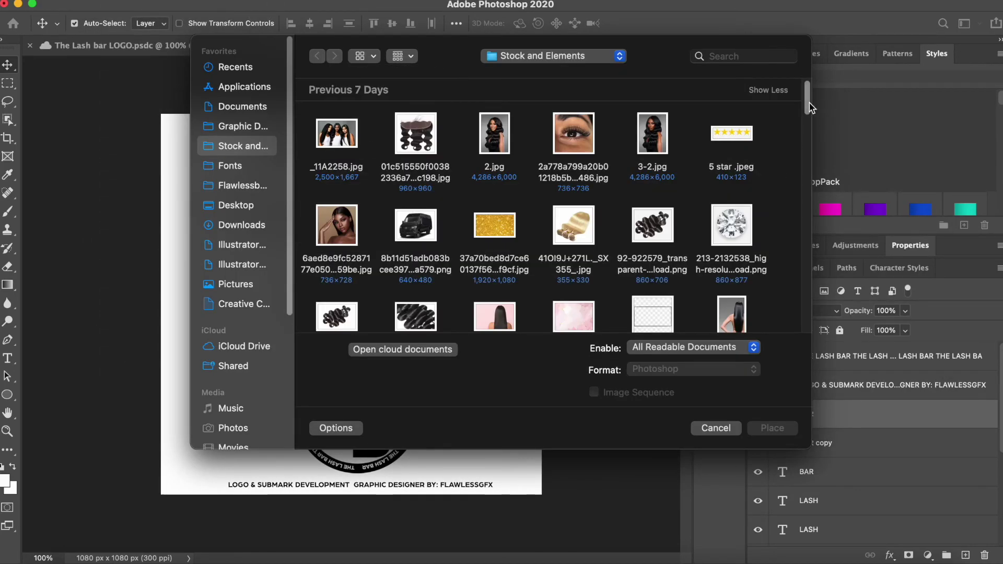
pyautogui.scroll(-3, 810, 108)
pyautogui.click(254, 226)
pyautogui.moveTo(808, 108)
pyautogui.mouseDown()
pyautogui.moveTo(809, 192)
pyautogui.moveTo(808, 136)
pyautogui.mouseUp()
pyautogui.click(775, 143)
pyautogui.scroll(-3, 803, 147)
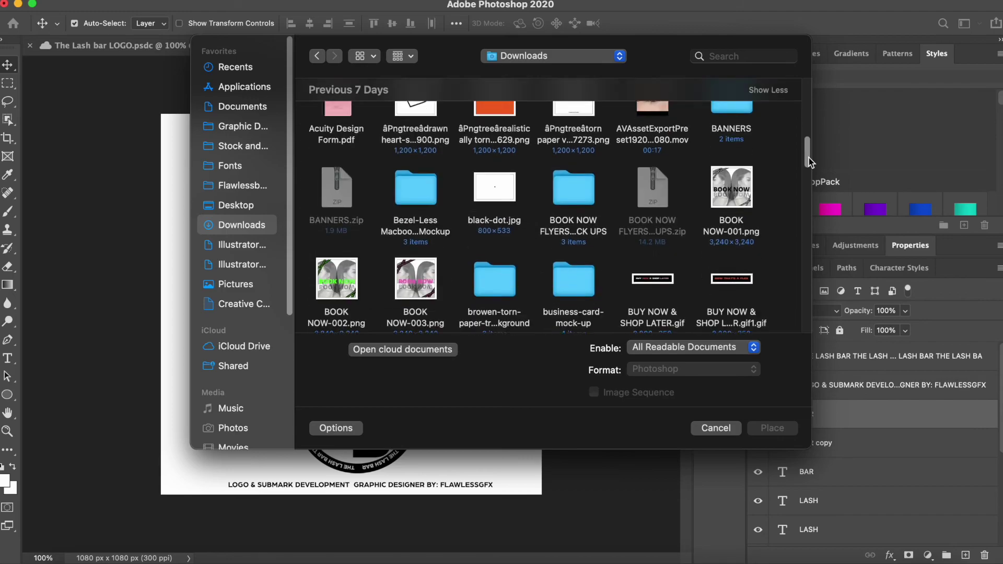
pyautogui.doubleClick(494, 164)
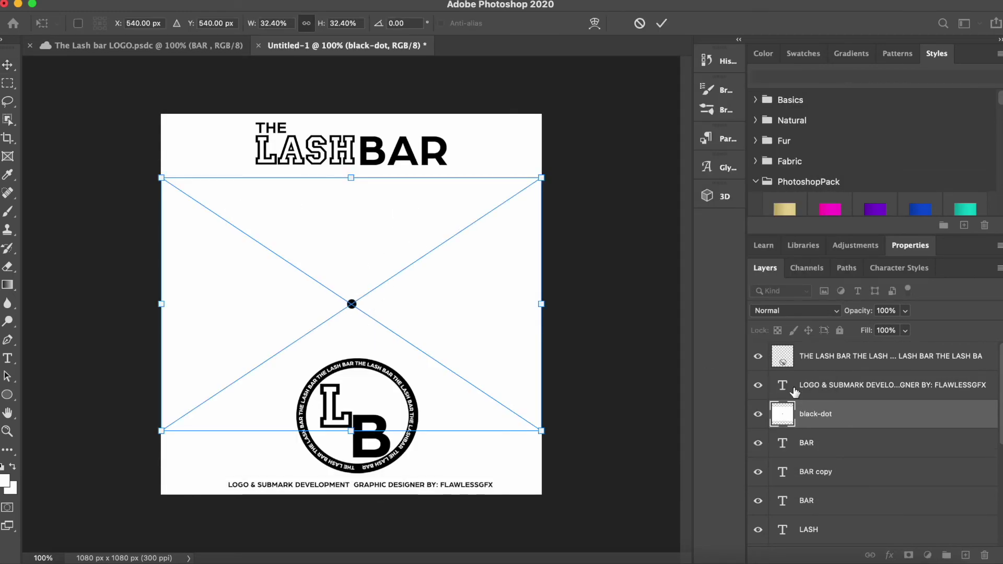
pyautogui.press('Return')
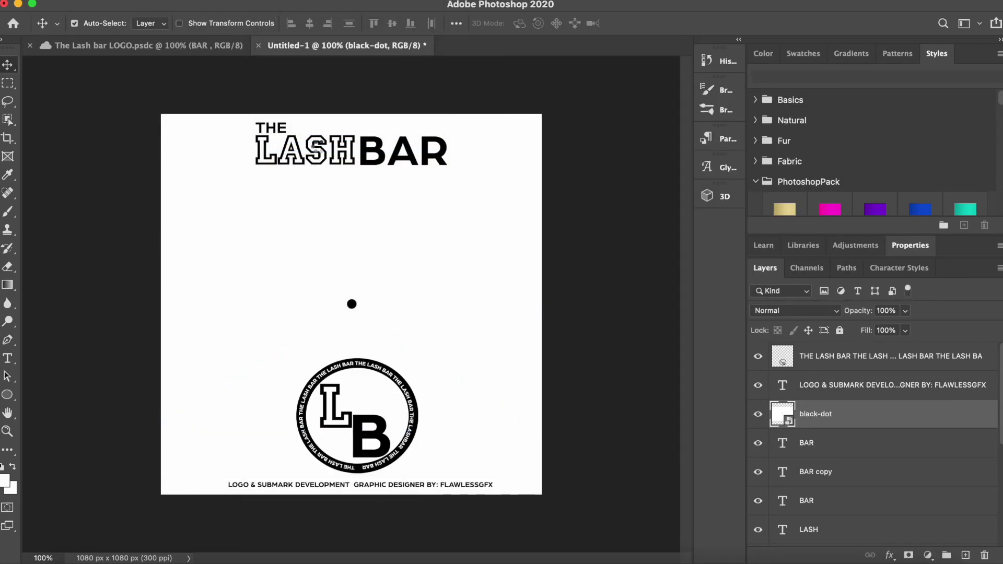
pyautogui.click(135, 1)
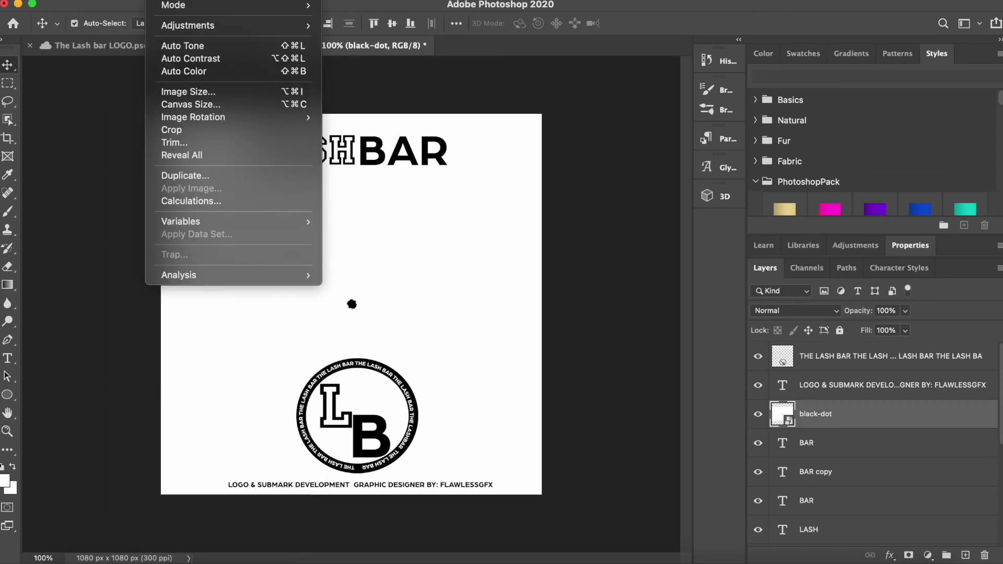
pyautogui.moveTo(221, 272)
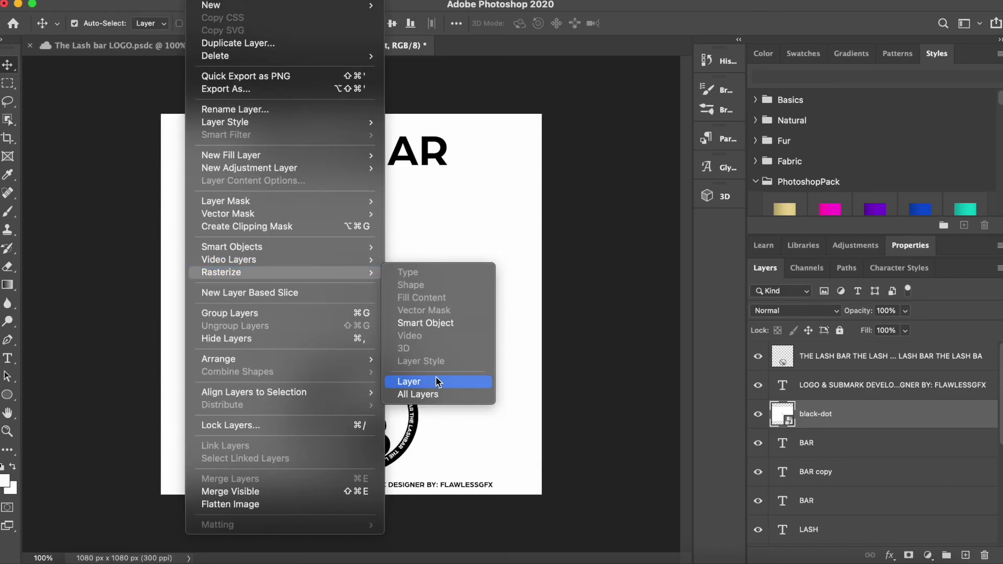
# Step: Rasterize the black-dot layer, delete its white background, and move the dot between LASH and BAR
pyautogui.click(418, 381)
pyautogui.click(285, 2)
pyautogui.press('Delete')
pyautogui.click(272, 4)
pyautogui.moveTo(353, 306); pyautogui.dragTo(381, 214)
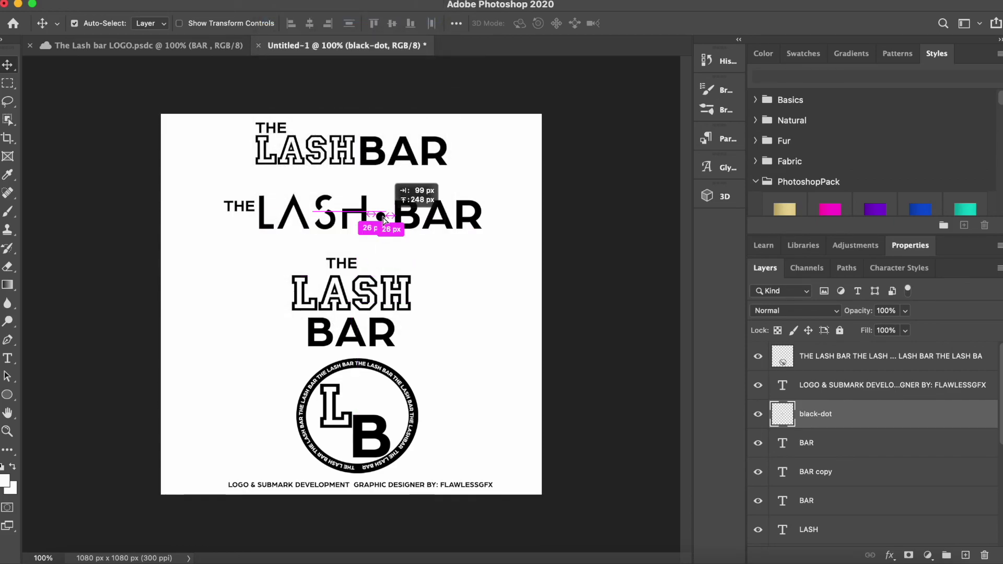
# Step: Enlarge BAR to 36 pt and nudge the dot into place before it
pyautogui.doubleClick(420, 222)
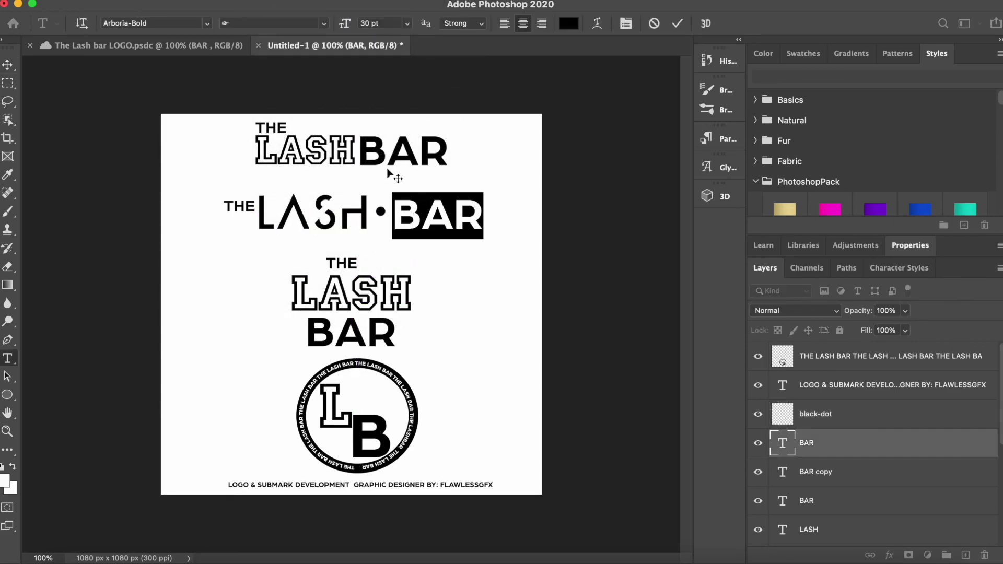
pyautogui.click(408, 23)
pyautogui.click(386, 205)
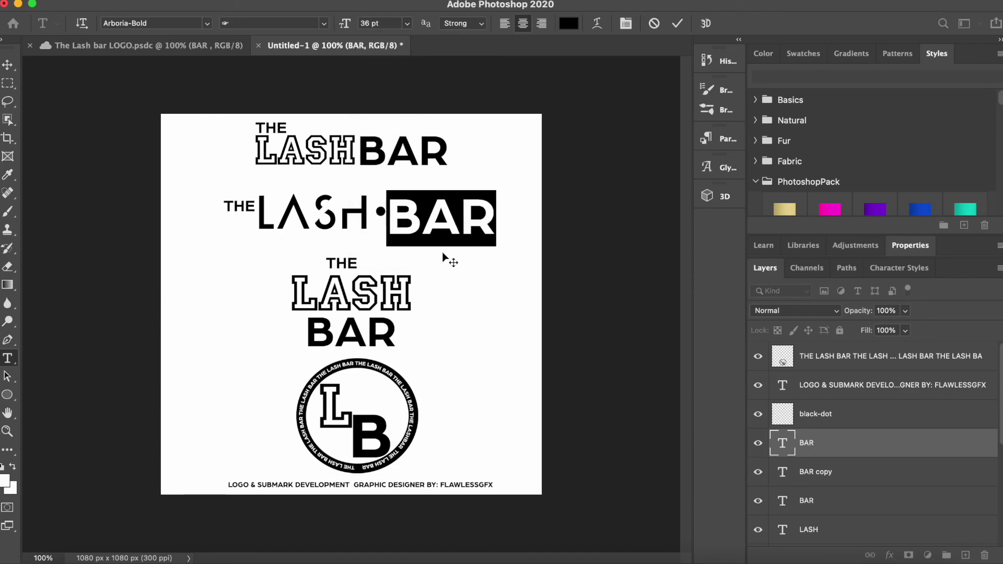
pyautogui.click(7, 64)
pyautogui.moveTo(381, 211); pyautogui.dragTo(408, 212)
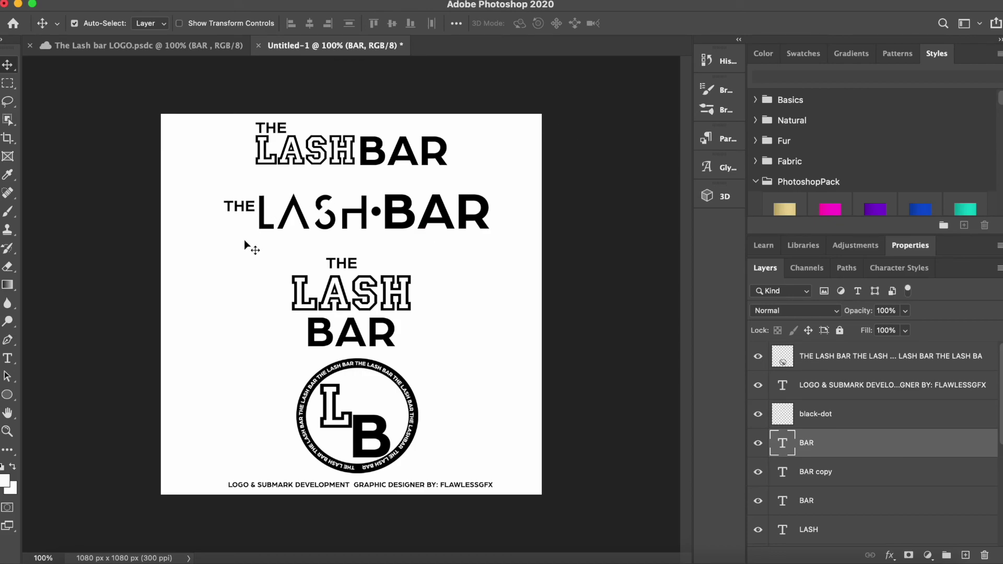
# Step: Reposition the small THE in the top lockup back above LASH
pyautogui.doubleClick(267, 128)
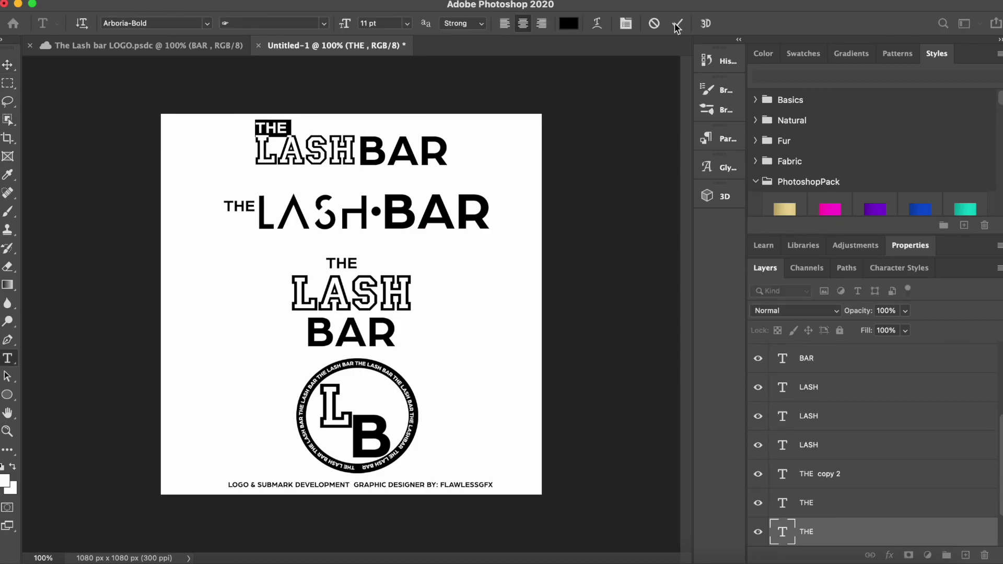
pyautogui.press('Escape')
pyautogui.press('v')
pyautogui.moveTo(266, 126); pyautogui.dragTo(246, 153)
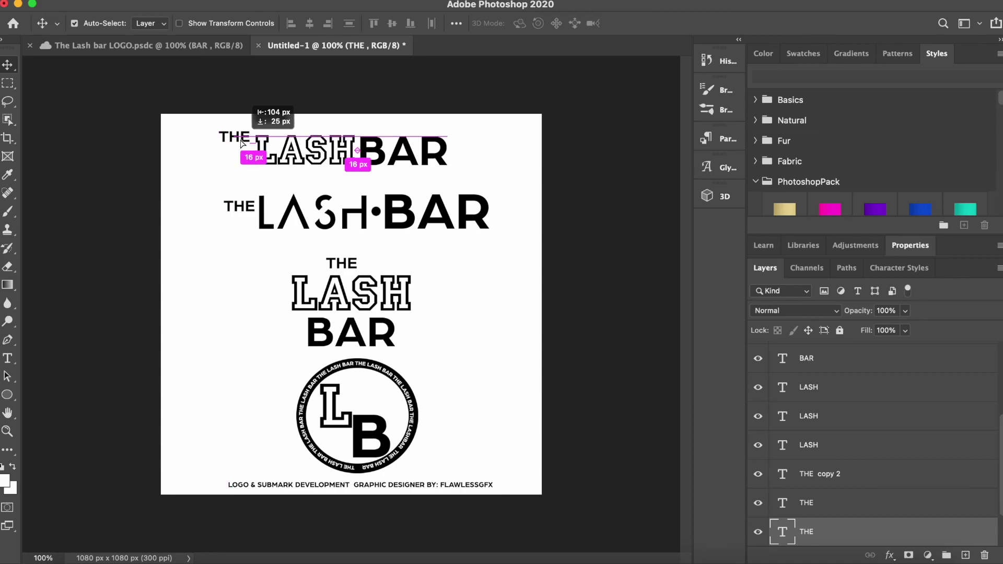
pyautogui.moveTo(246, 153); pyautogui.dragTo(272, 129)
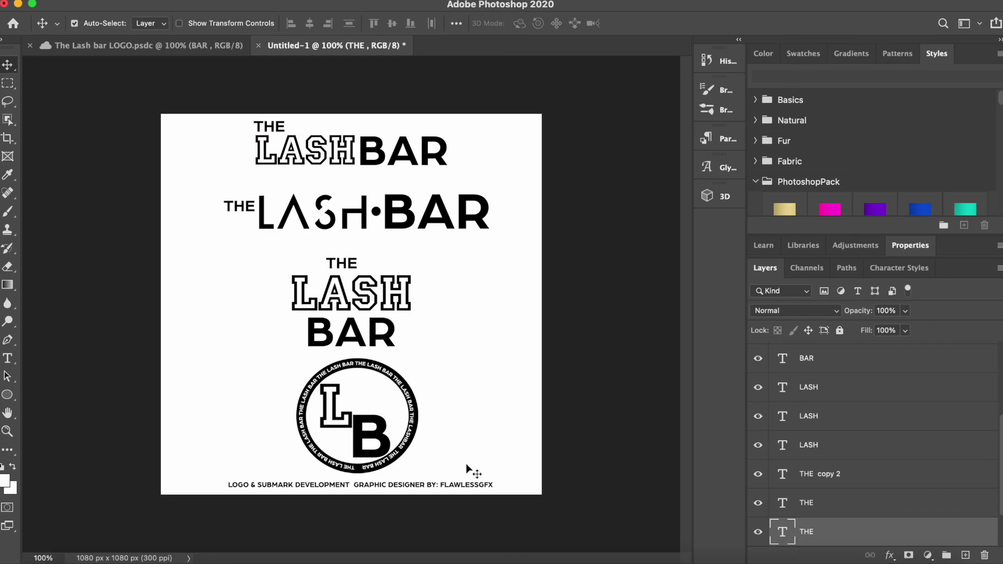
# Step: Fix the credit line spacing so a | divides DEVELOPMENT from GRAPHIC DESIGNER BY:
pyautogui.doubleClick(365, 486)
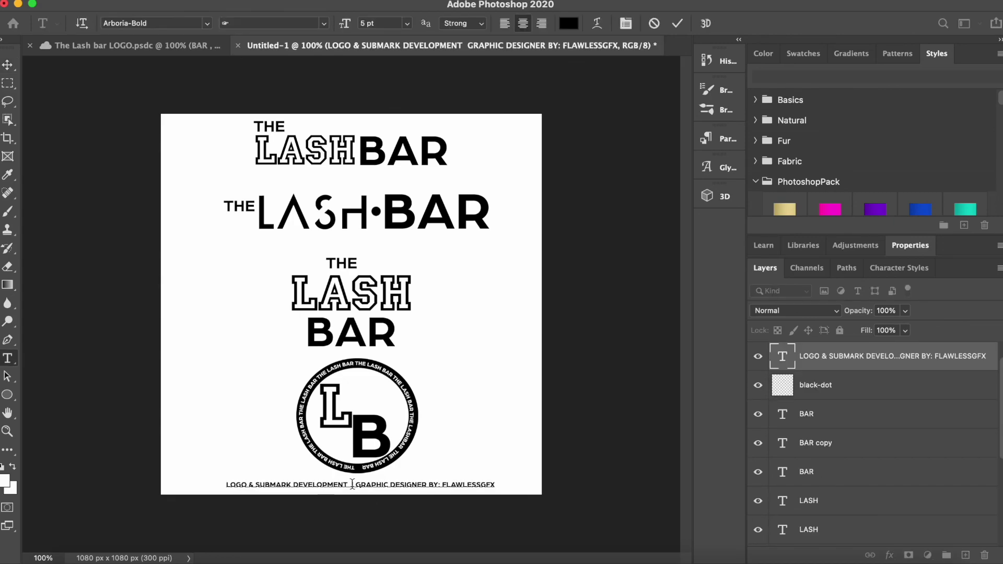
pyautogui.press('BackSpace')
pyautogui.click(678, 24)
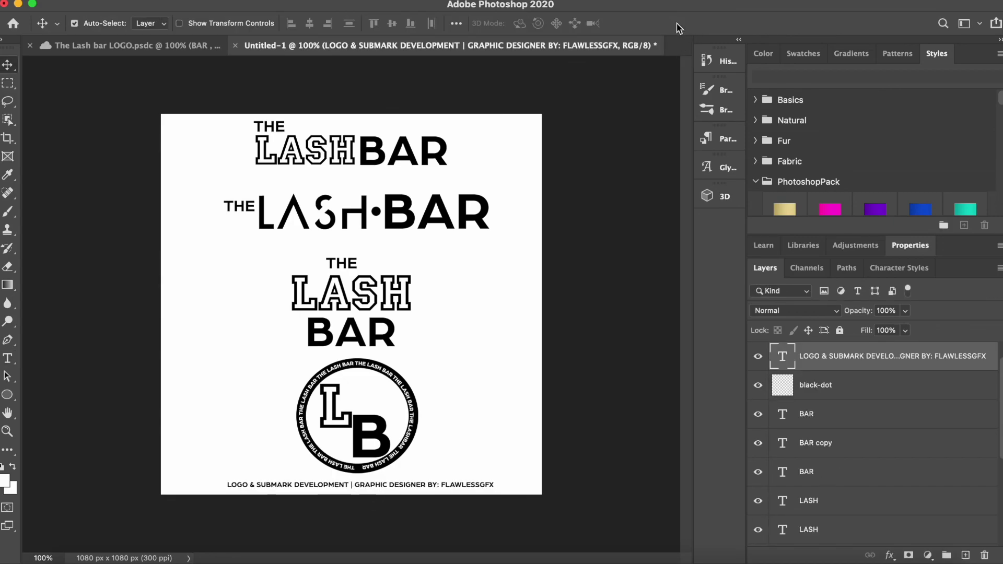